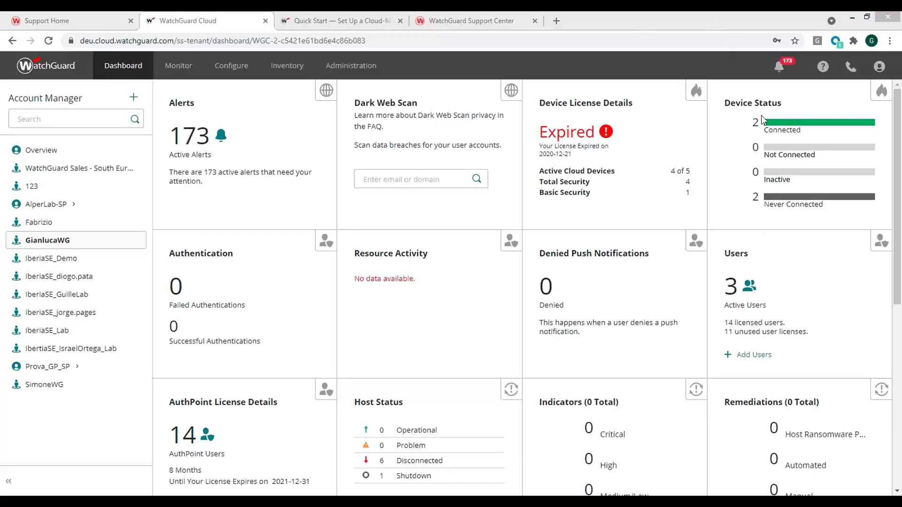
Consult the Quick Start help page for the requirements to set up a cloud-managed Firebox.
left_click(324, 24)
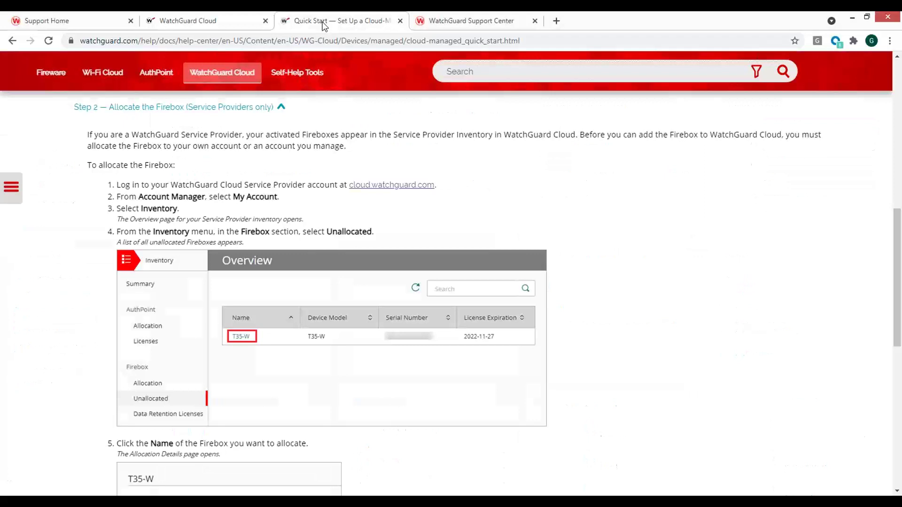
left_click(7, 197)
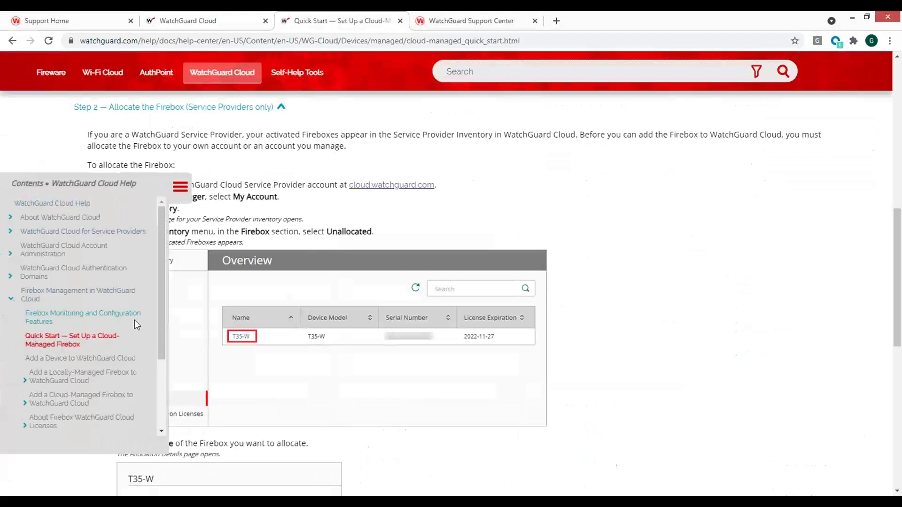
scroll(657, 278, "down", 6)
scroll(656, 278, "up", 6)
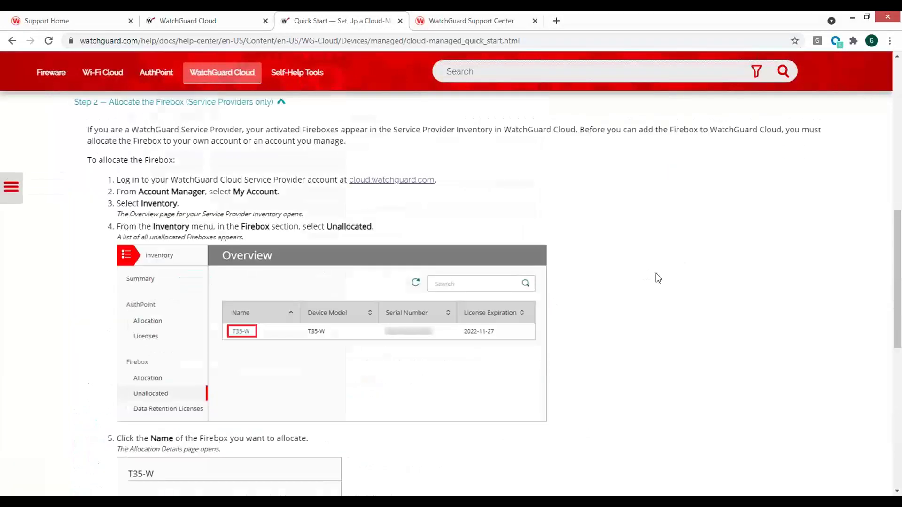
scroll(656, 272, "up", 3)
scroll(89, 218, "up", 5)
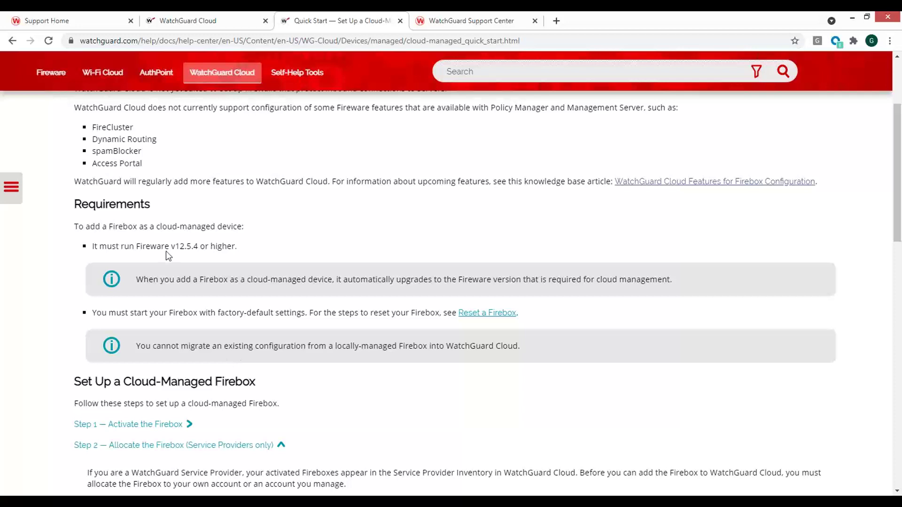
Read the knowledge base article on WatchGuard Cloud features for Firebox configuration, covering its upcoming and unsupported features.
left_click(466, 24)
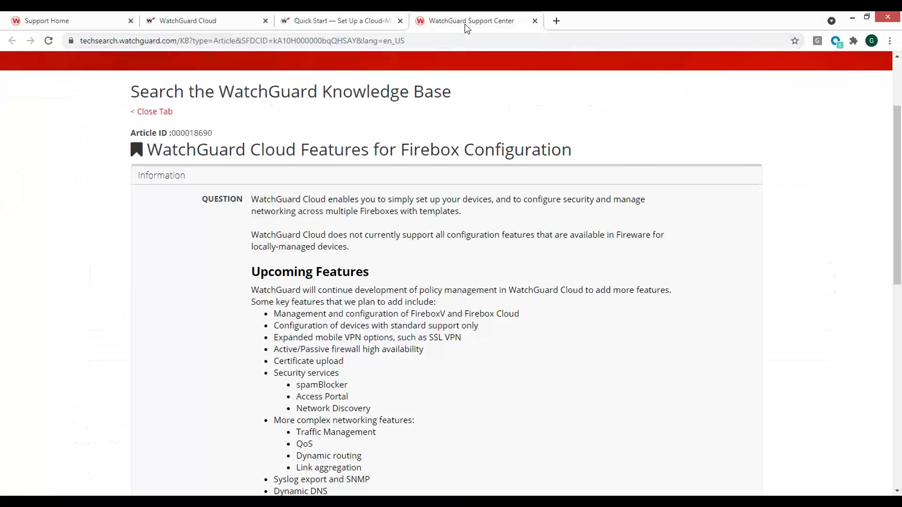
scroll(408, 309, "down", 1)
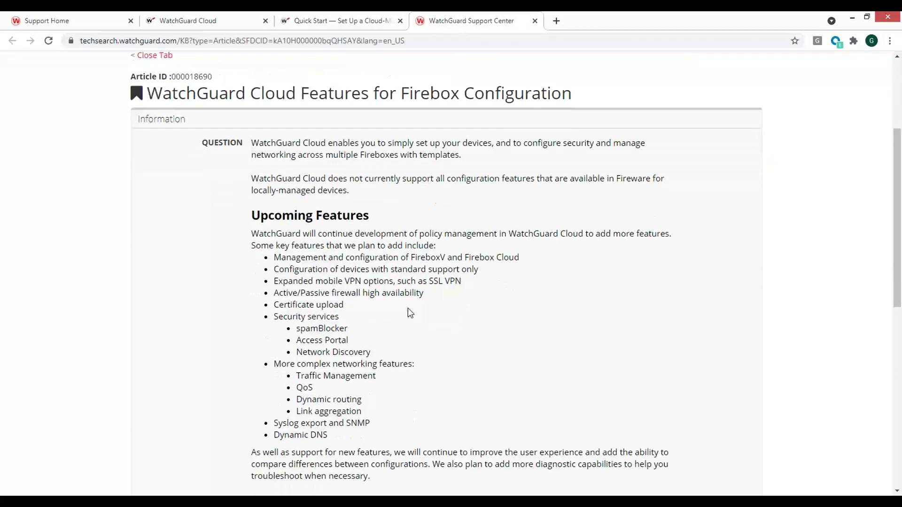
scroll(375, 350, "up", 1)
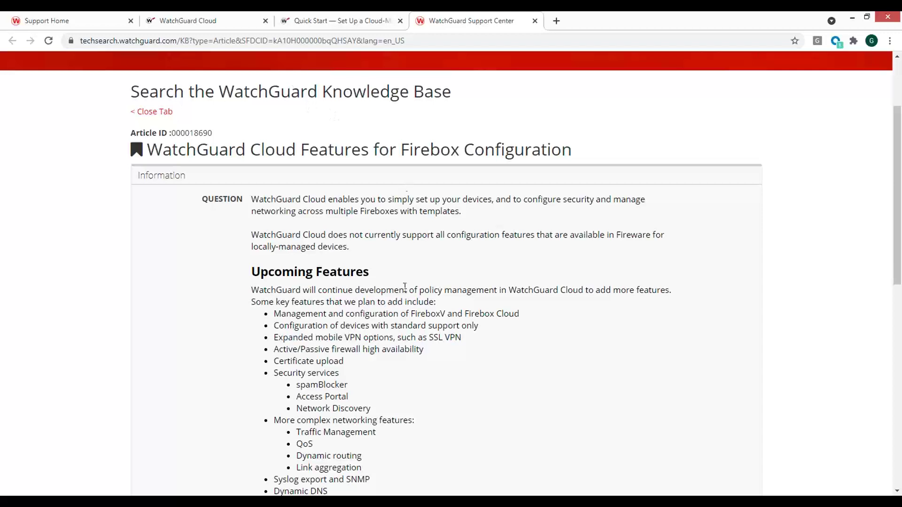
scroll(405, 291, "down", 1)
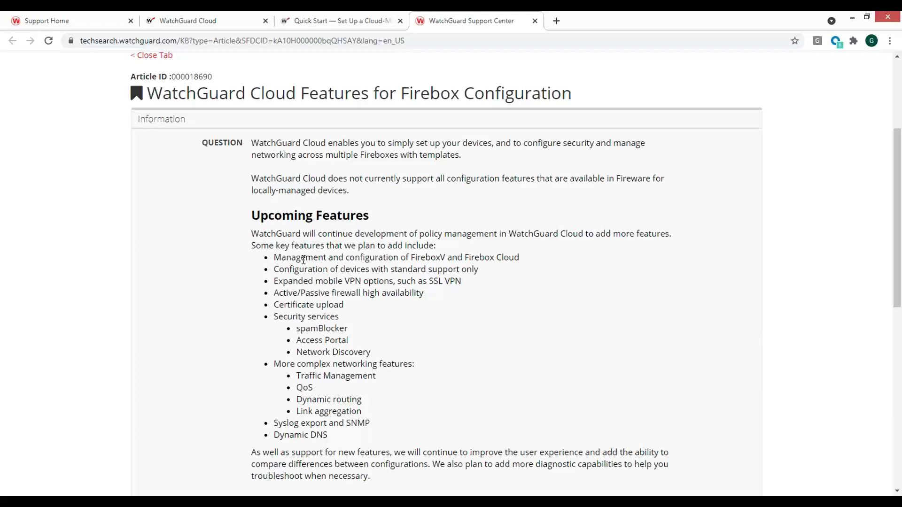
scroll(317, 277, "down", 5)
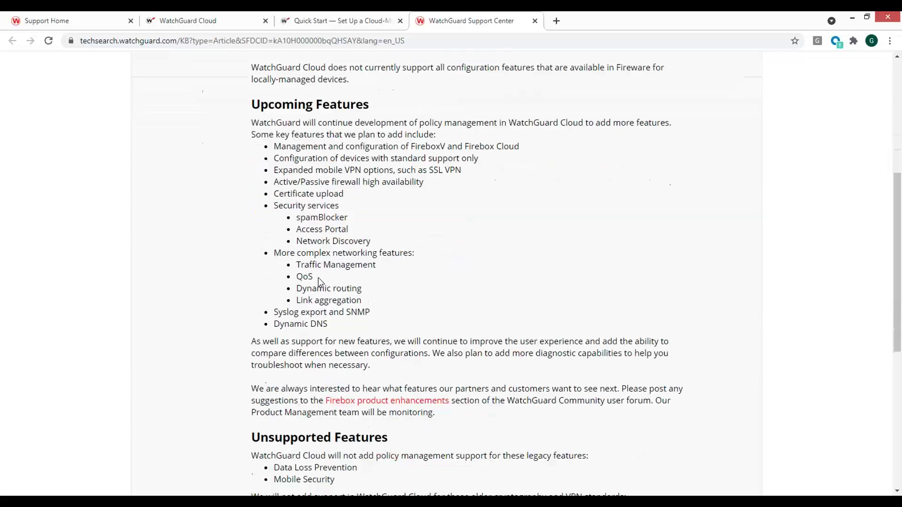
scroll(317, 282, "down", 1)
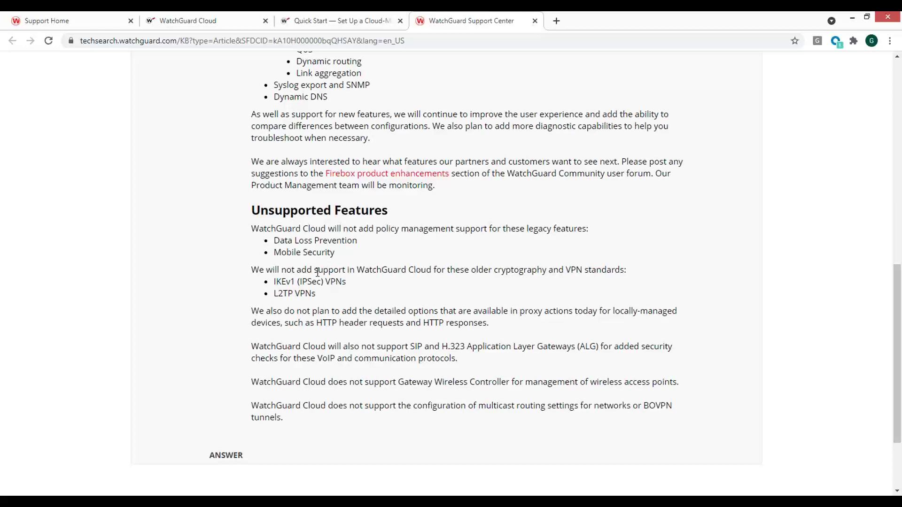
scroll(327, 278, "up", 5)
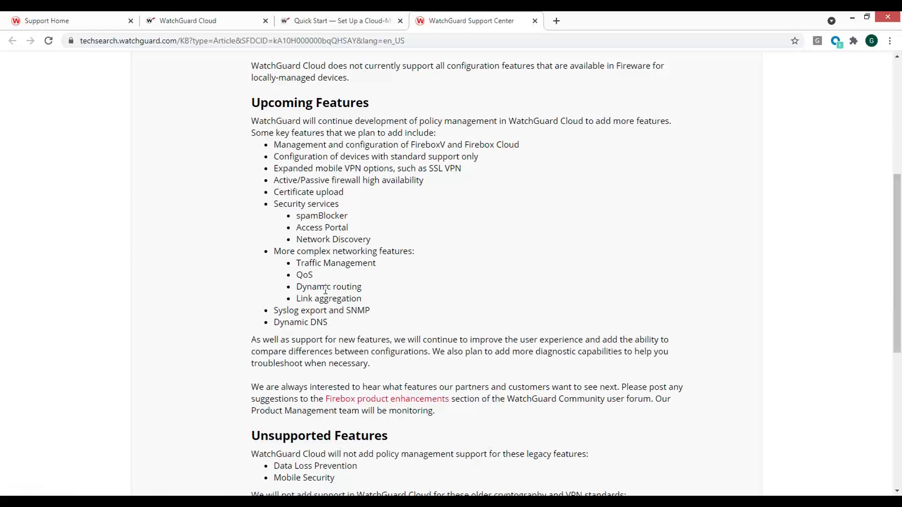
scroll(378, 291, "up", 1)
scroll(378, 291, "up", 3)
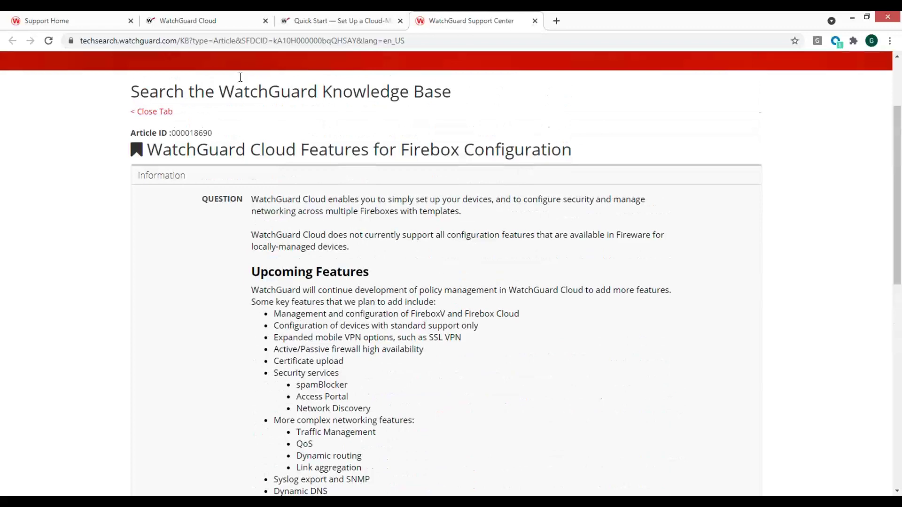
In WatchGuard Cloud, add the activated Firebox M300 to the account from its device configuration page.
left_click(188, 22)
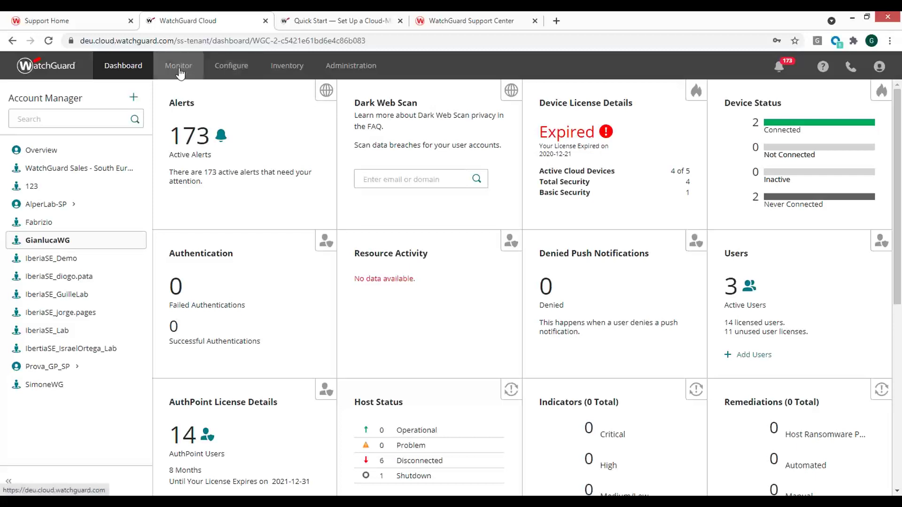
left_click(240, 72)
left_click(237, 112)
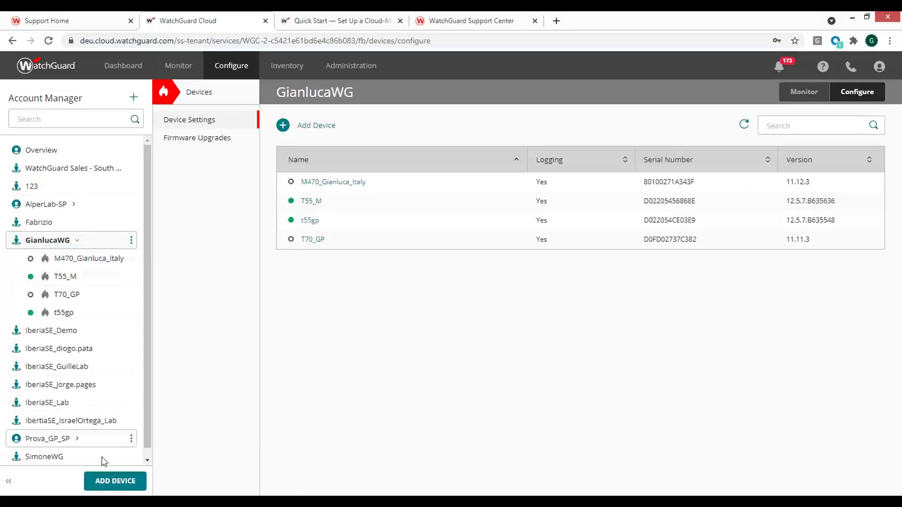
left_click(114, 482)
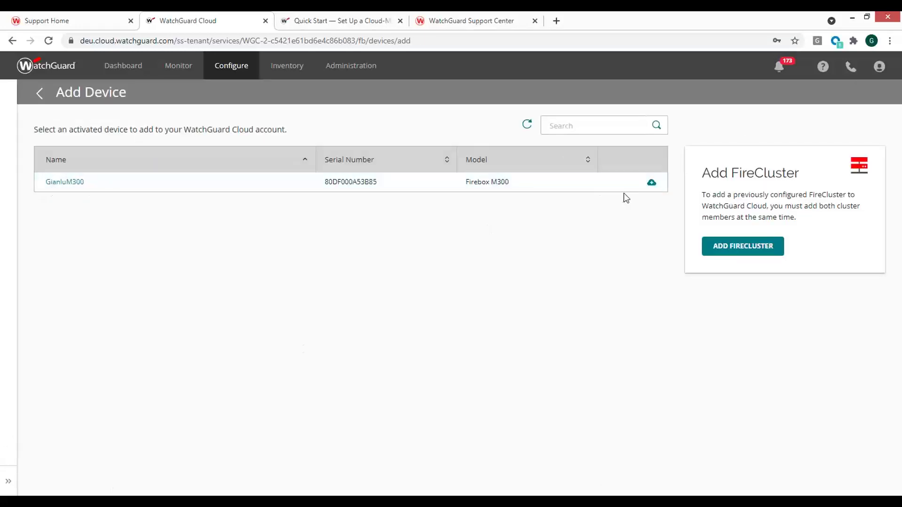
left_click(651, 186)
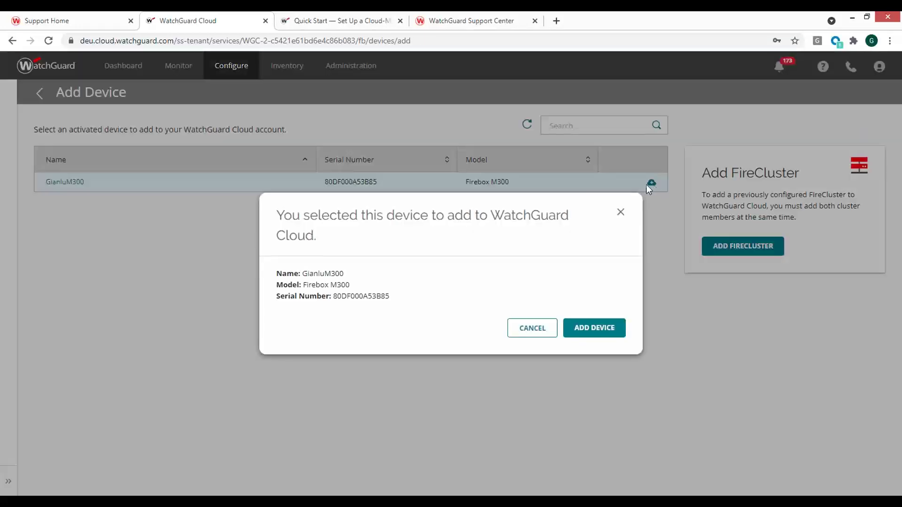
left_click(597, 340)
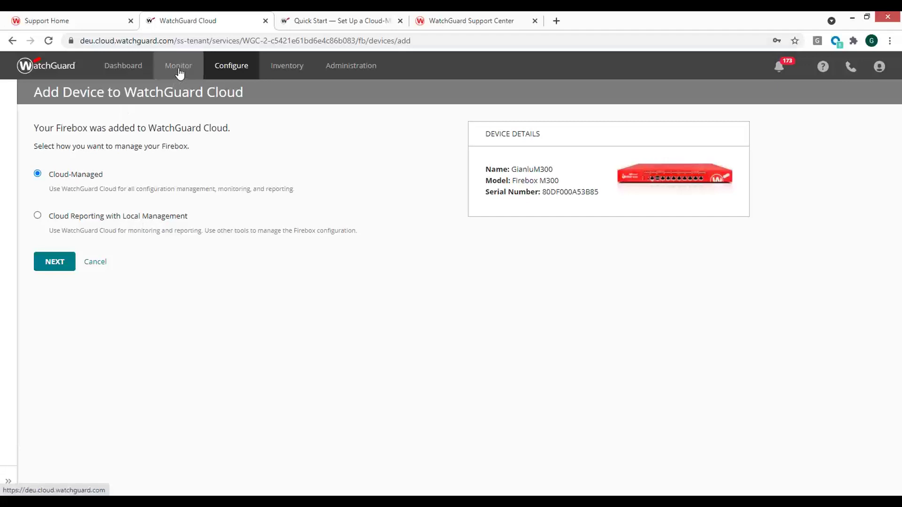
Display the monitoring summary of the T55_M Firebox from the expanded account list.
mouse_move(179, 66)
left_click(185, 123)
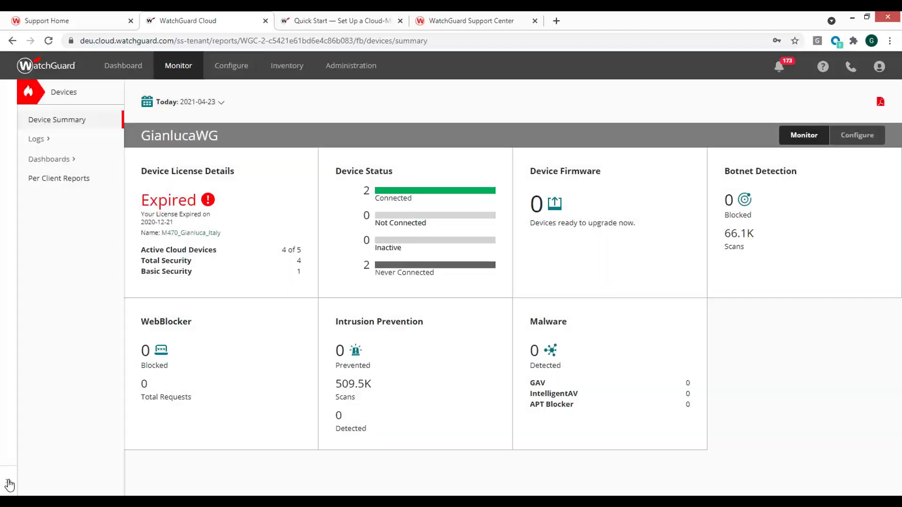
left_click(8, 481)
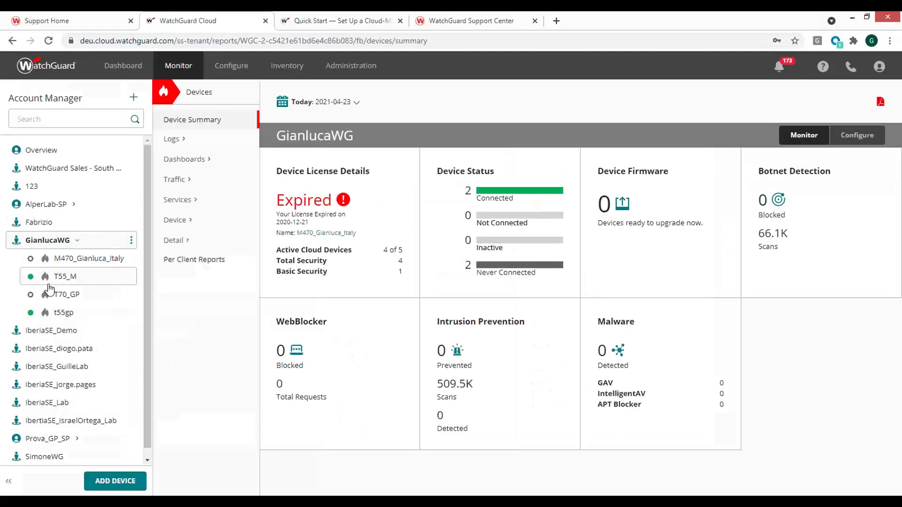
left_click(72, 279)
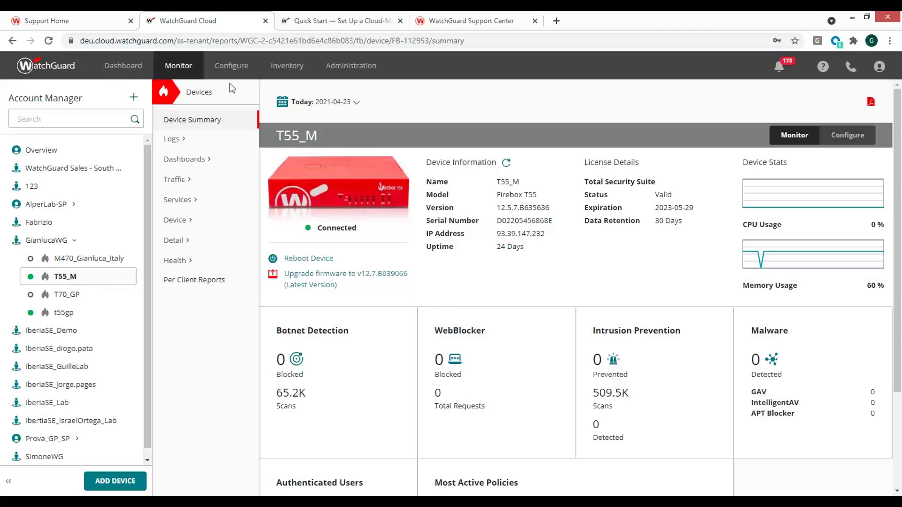
Review the configuration options of the T55_M Firebox, viewing its device settings and its stored backups.
mouse_move(231, 67)
left_click(228, 114)
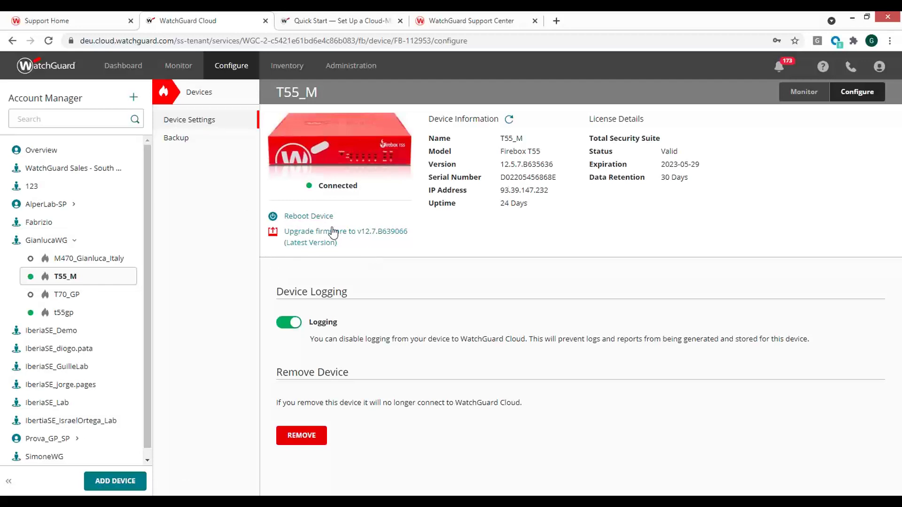
left_click(182, 143)
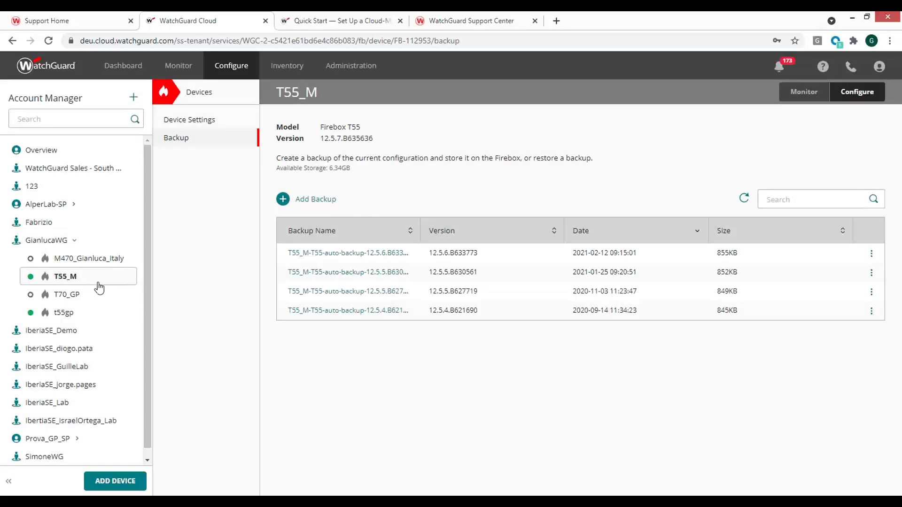
Return to device monitoring and display the summary of the t55gp Firebox.
left_click(178, 67)
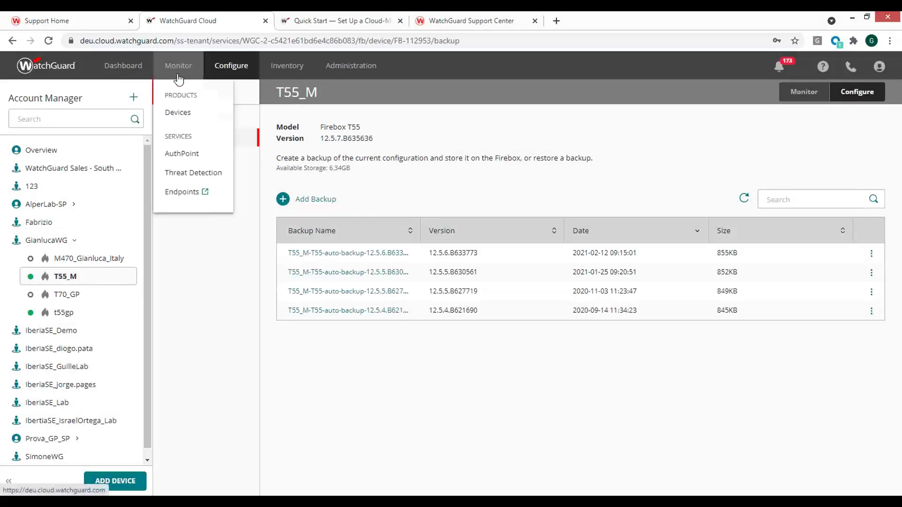
left_click(183, 114)
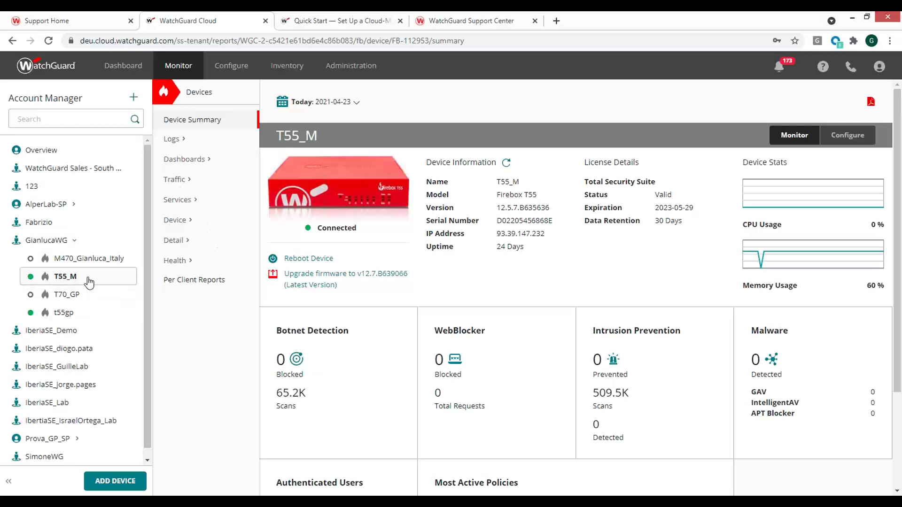
left_click(74, 314)
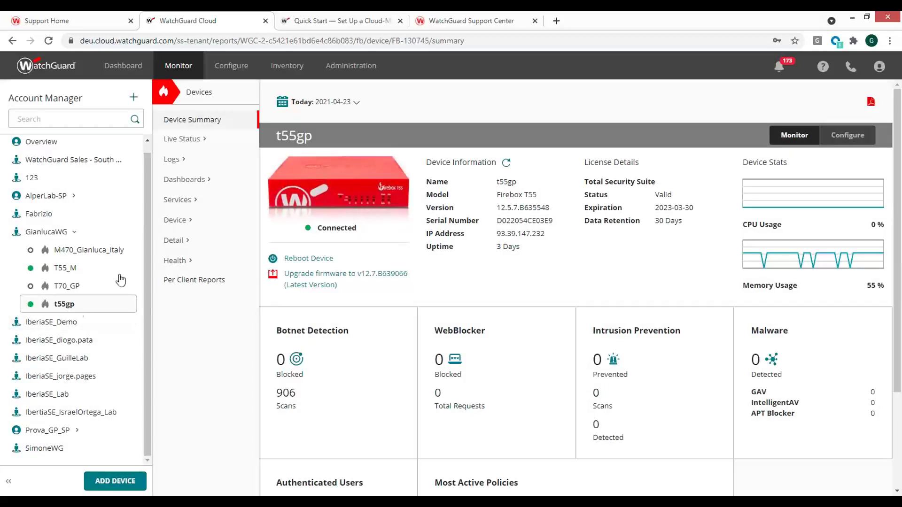
mouse_move(231, 66)
left_click(234, 118)
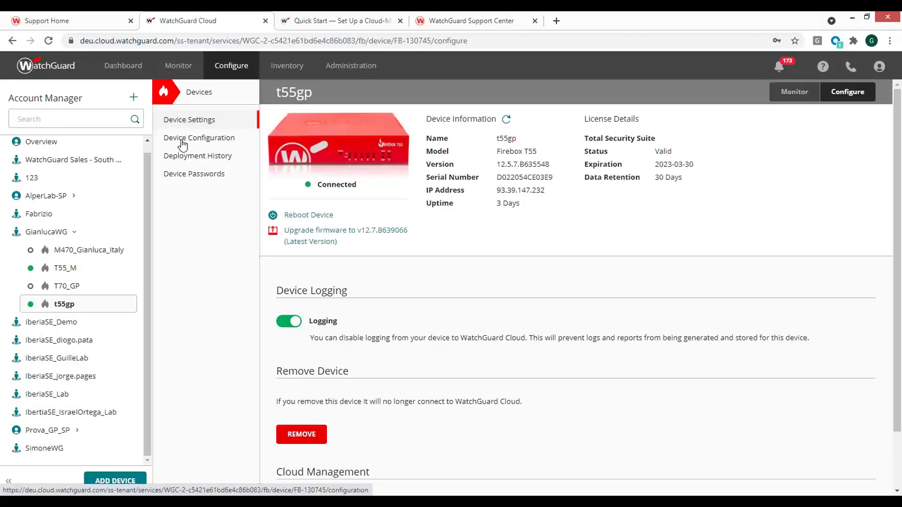
left_click(183, 141)
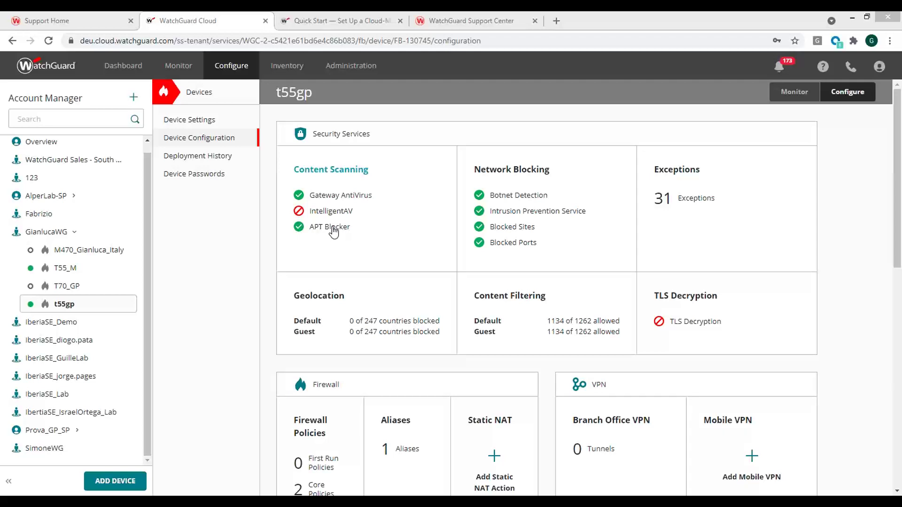
Inspect the Content Scanning settings of t55gp and return to the Device Configuration overview.
left_click(324, 173)
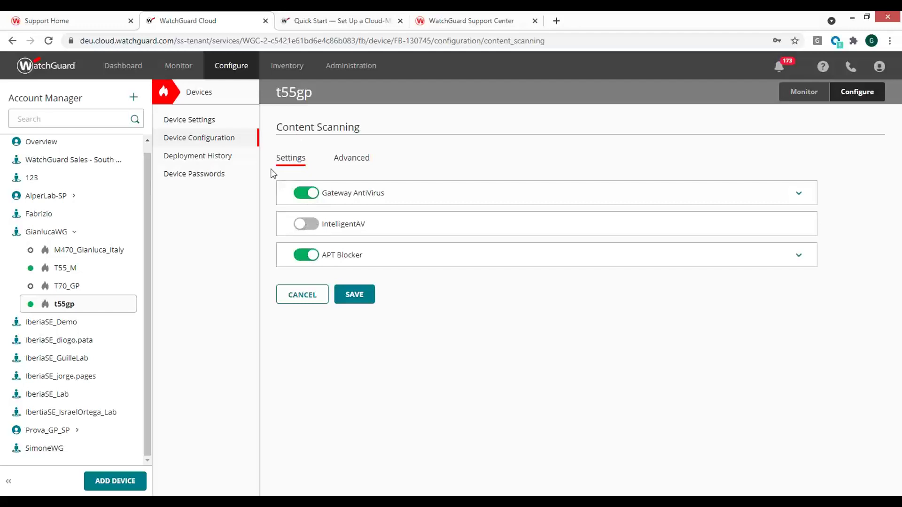
left_click(211, 142)
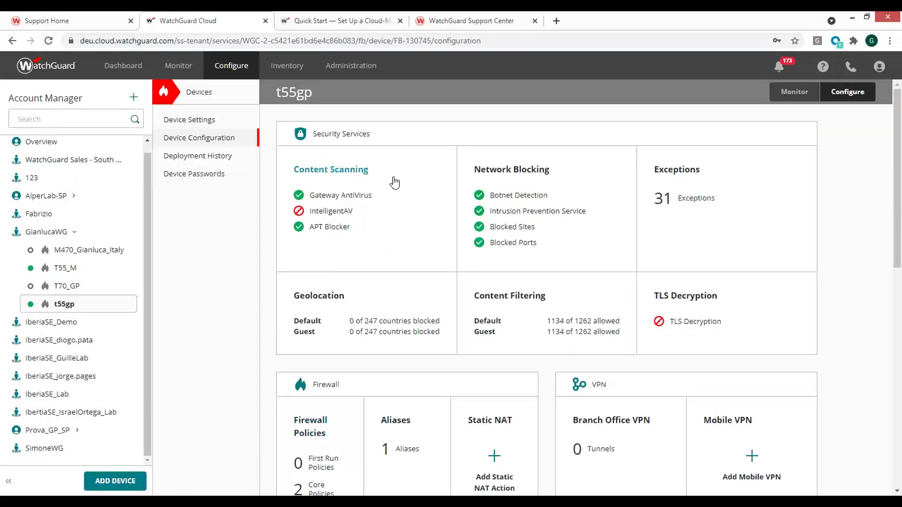
left_click_drag(372, 170, 294, 174)
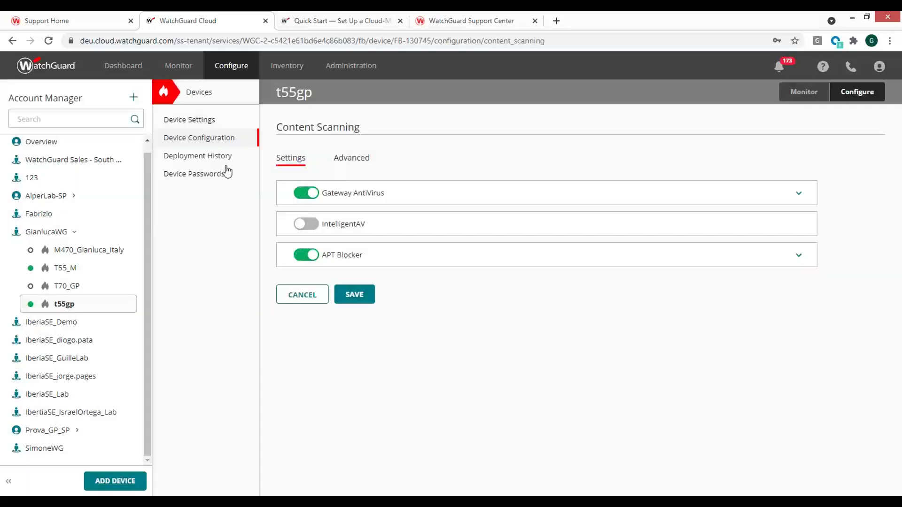
left_click(212, 140)
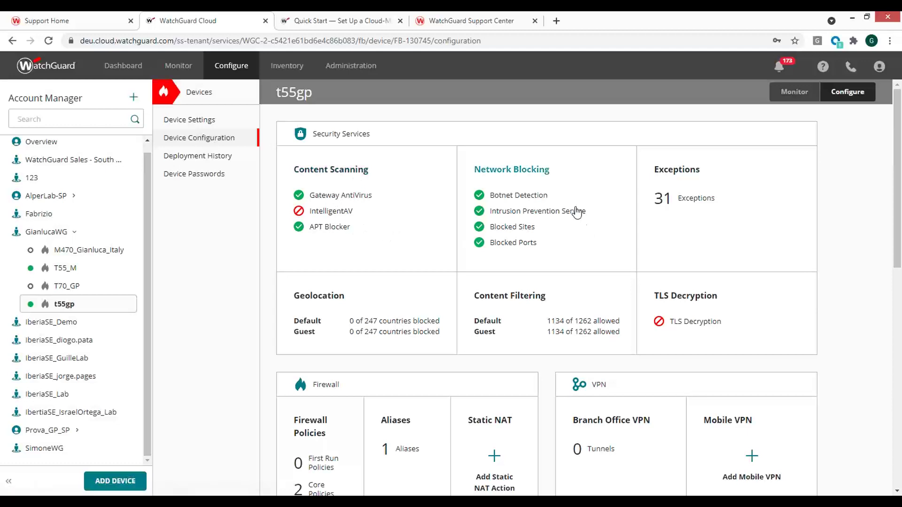
Inspect the Network Blocking settings of t55gp, recheck Content Scanning, and return to the Device Configuration overview.
left_click(520, 175)
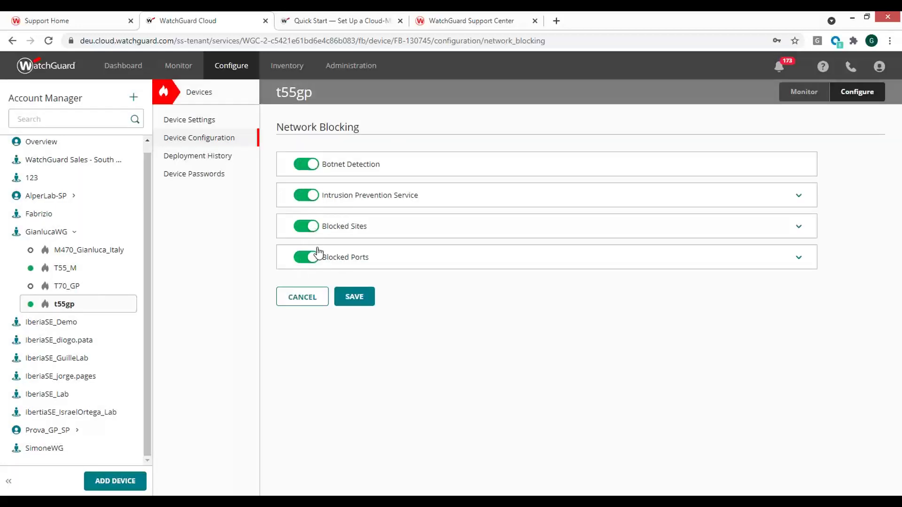
left_click(205, 140)
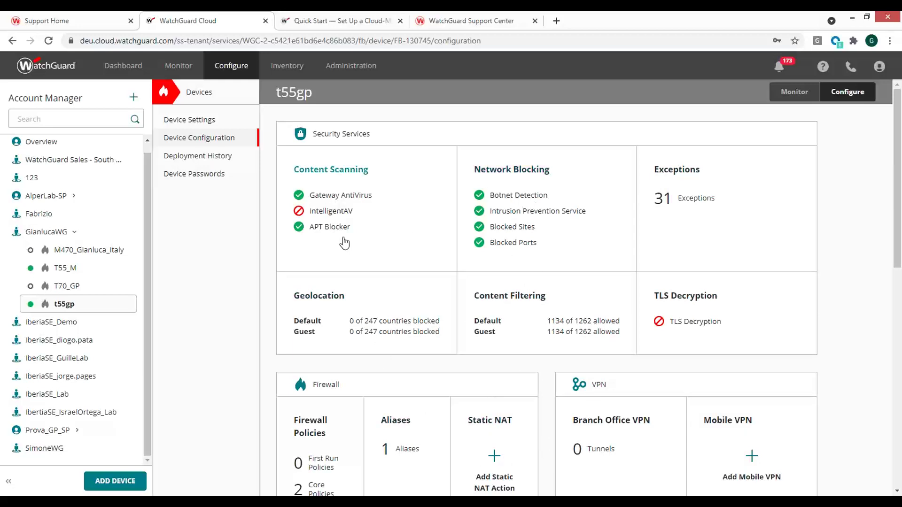
left_click(363, 176)
left_click_drag(363, 176, 294, 172)
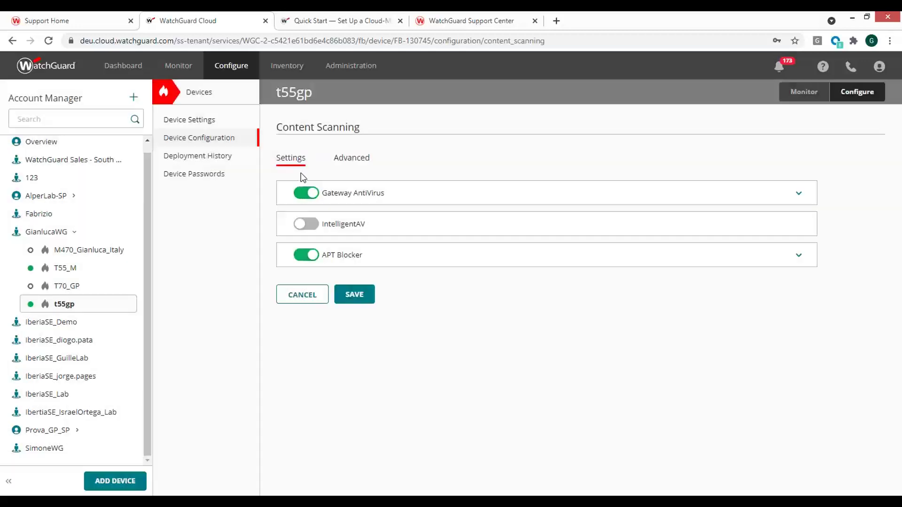
left_click(202, 139)
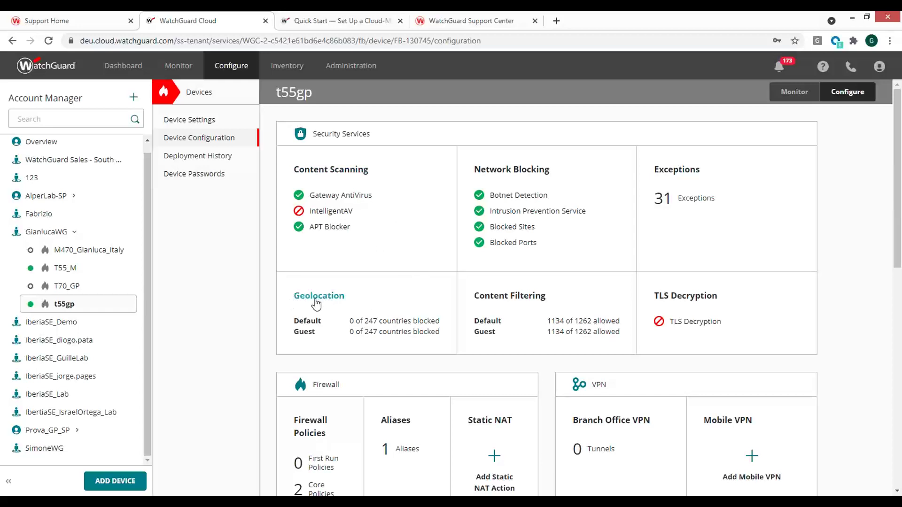
Inspect the WebBlocker and Application Control options for a self-created Content Filtering action, then return to the Device Configuration overview.
left_click(511, 300)
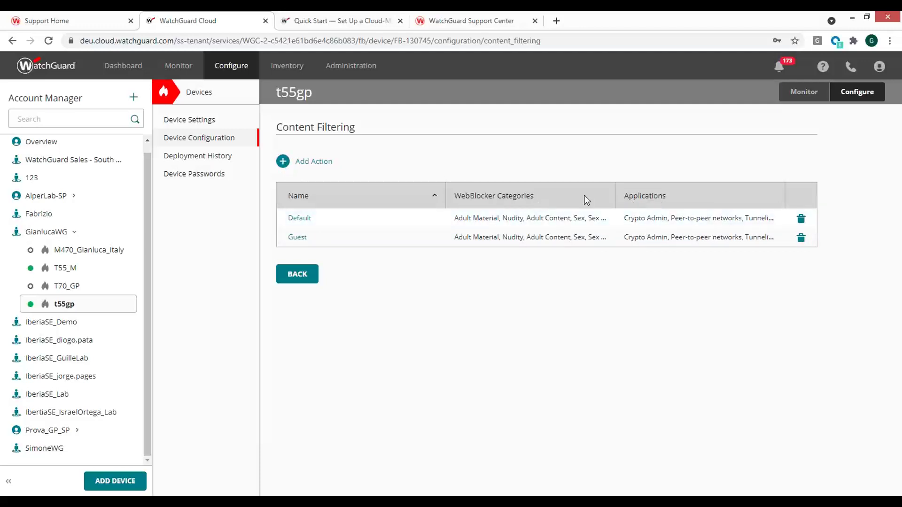
left_click(284, 161)
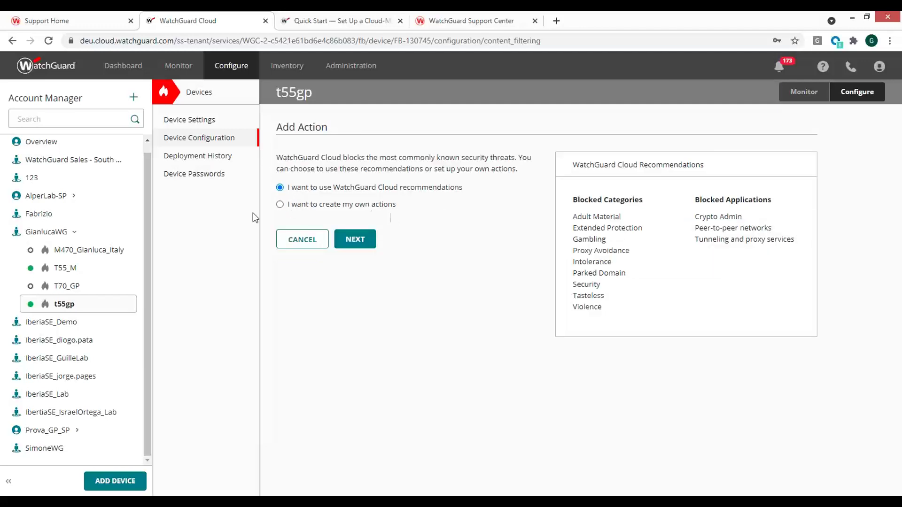
left_click(280, 205)
left_click(355, 239)
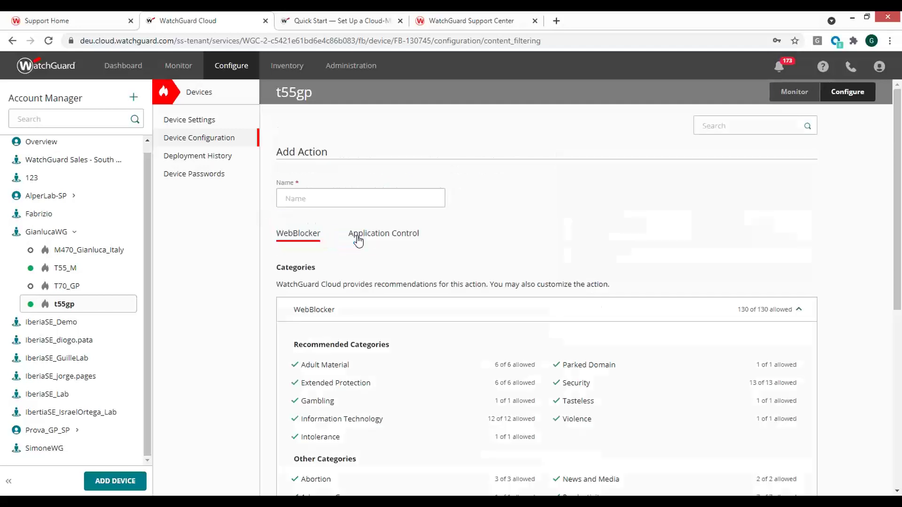
left_click(385, 240)
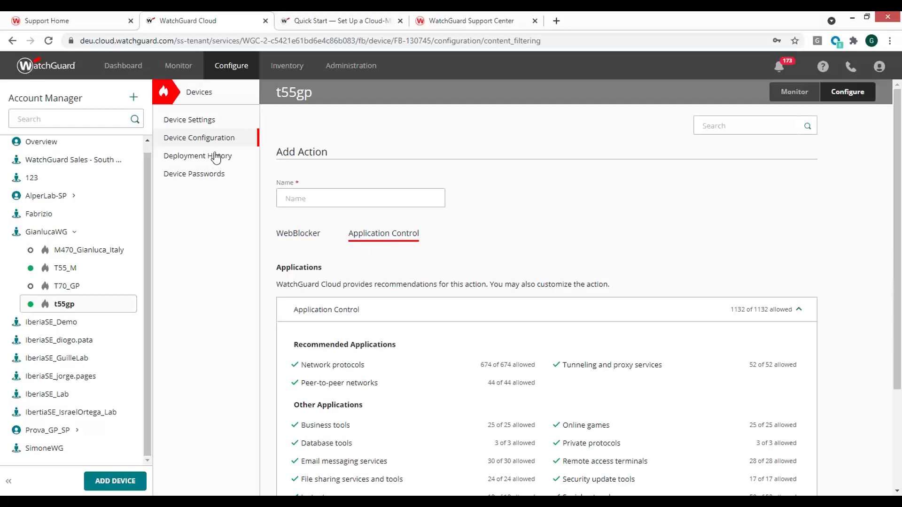
left_click(206, 142)
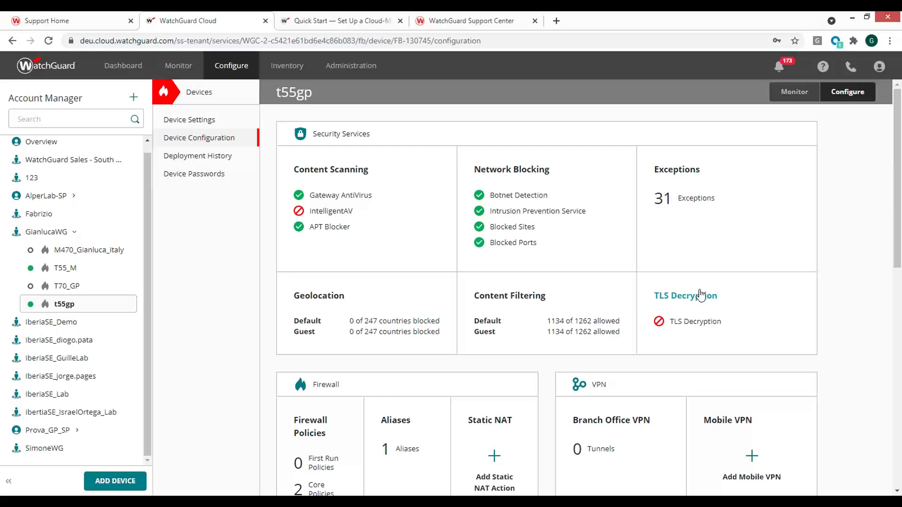
Open the Firewall Policies of t55gp and start adding a core policy of type Outbound.
scroll(425, 334, "down", 3)
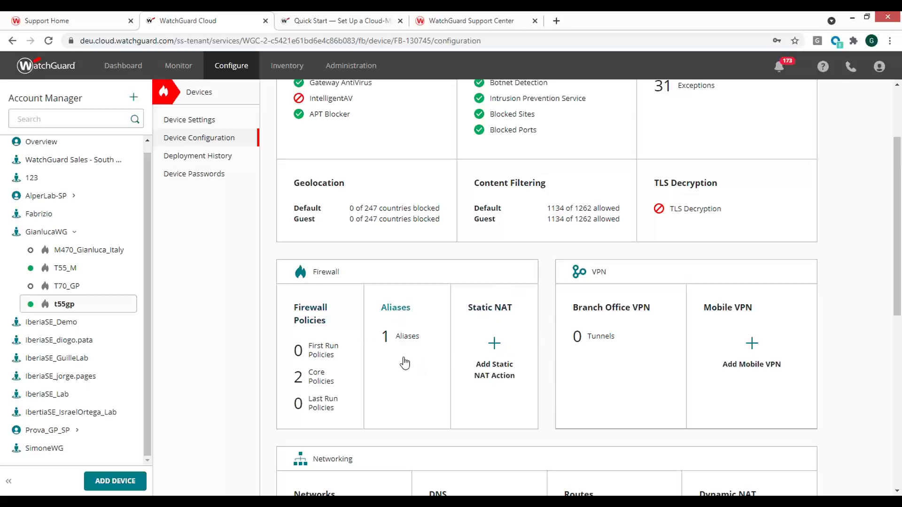
scroll(405, 362, "down", 1)
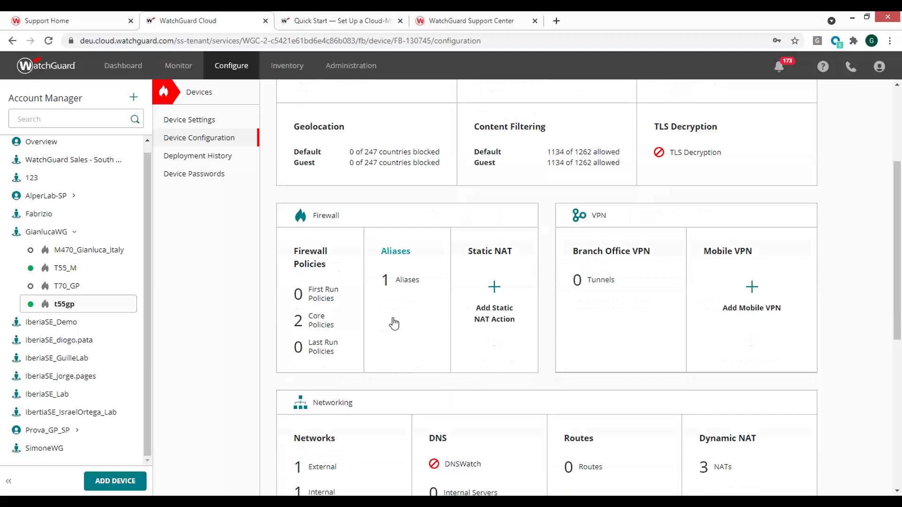
left_click(307, 264)
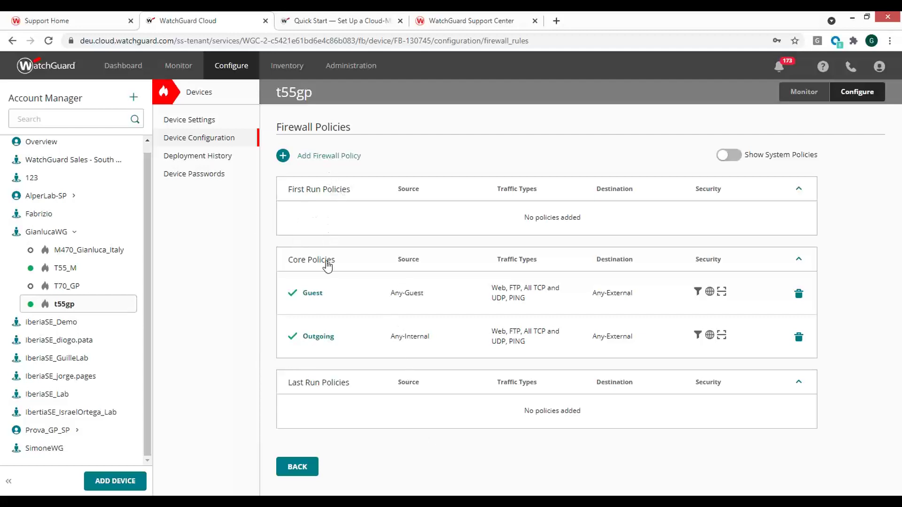
left_click(284, 155)
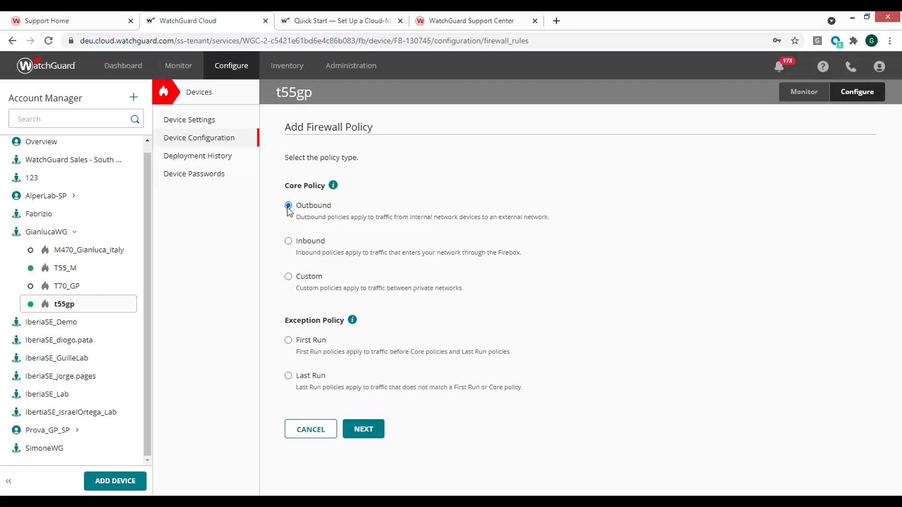
left_click(368, 431)
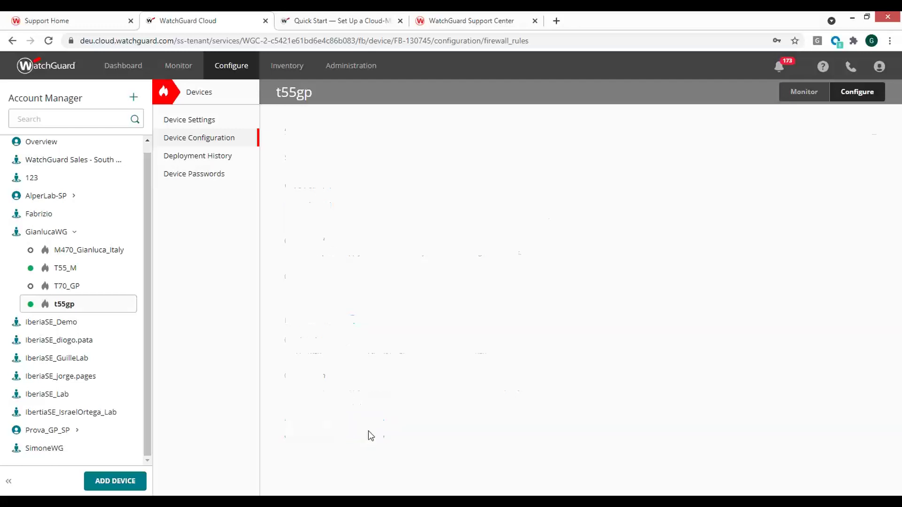
Name the outbound policy "provawebinar" and keep its action set to Allow.
left_click(323, 178)
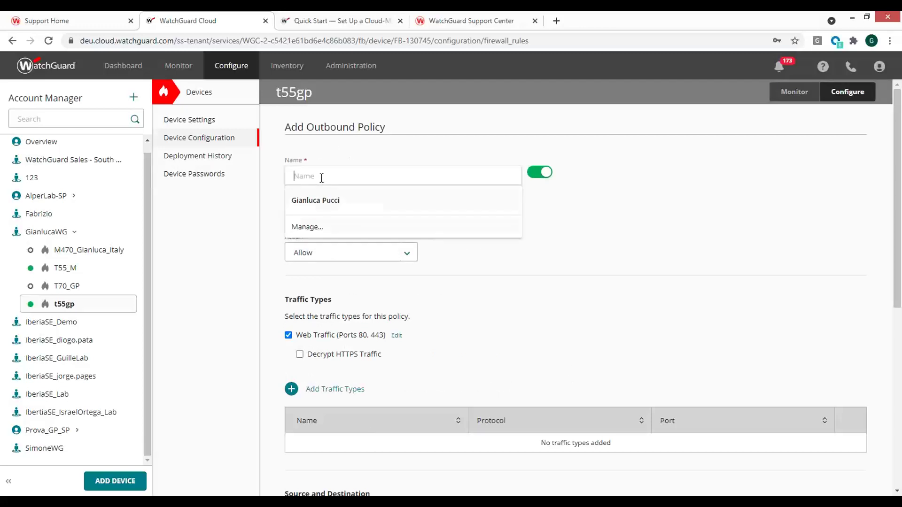
type("pro")
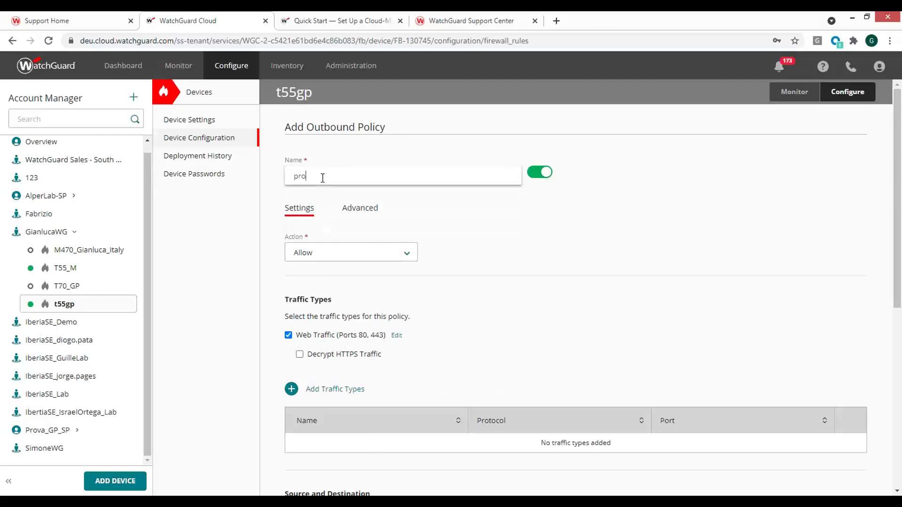
type("vawebinasr")
key("BackSpace")
type("r")
left_click(304, 259)
left_click(304, 260)
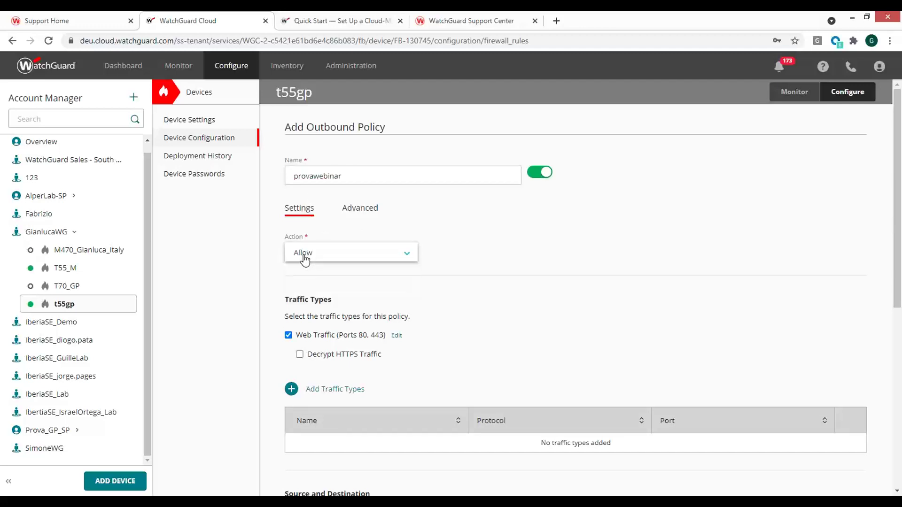
Check the port list for web traffic without changing it and enable Decrypt HTTPS Traffic for the policy.
scroll(477, 301, "down", 1)
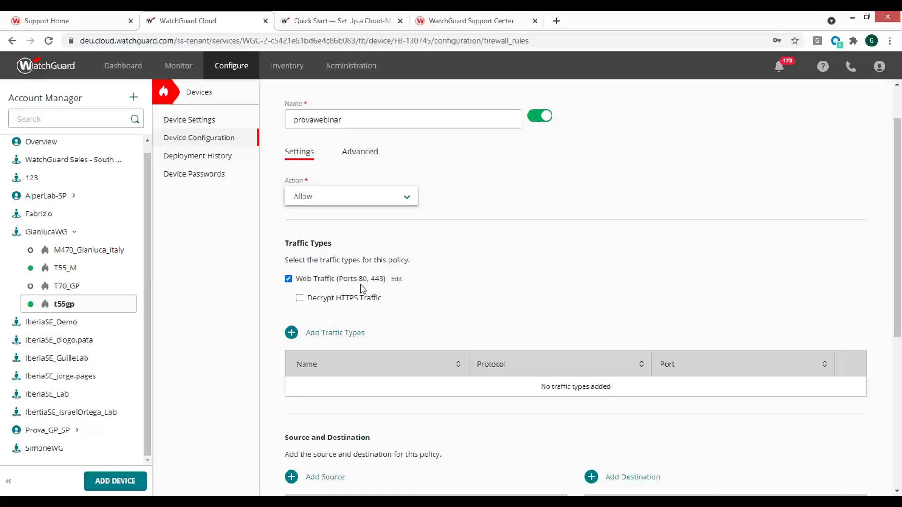
left_click(397, 281)
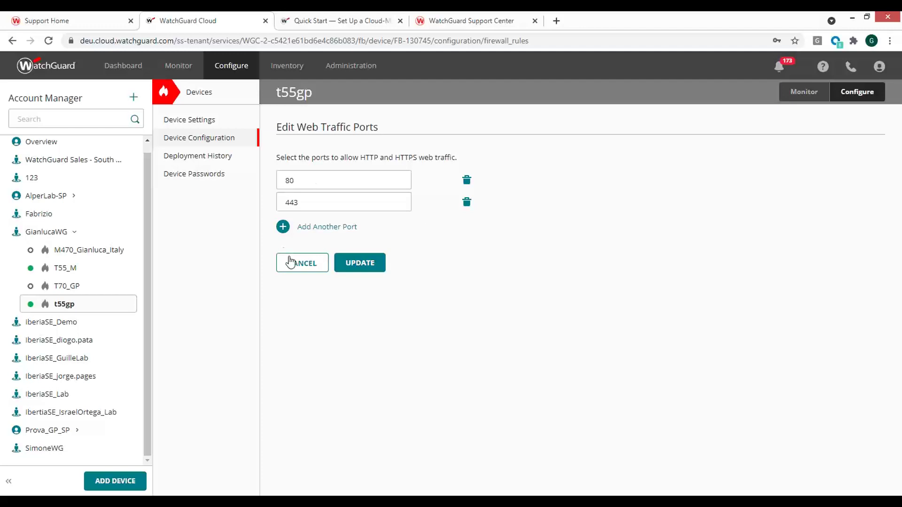
left_click(299, 268)
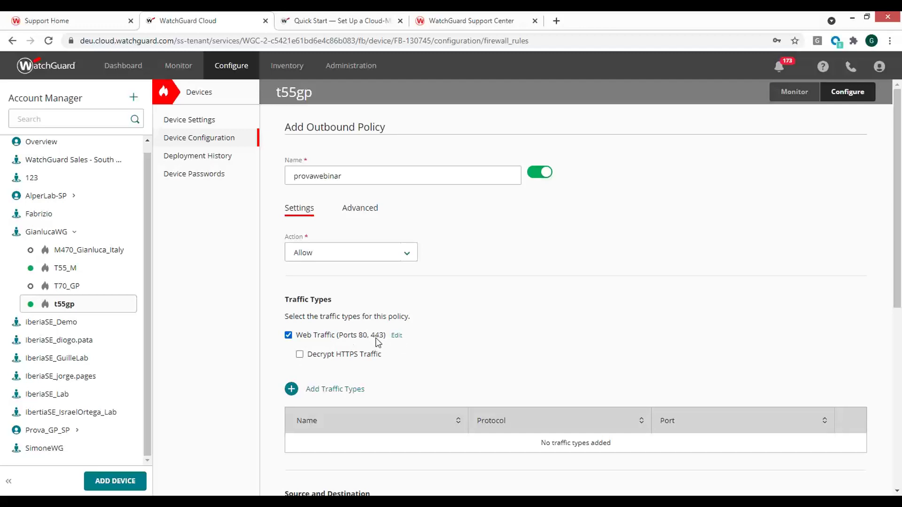
left_click(300, 355)
Review the predefined traffic types available for the policy and the custom traffic type form, adding nothing.
scroll(445, 341, "down", 1)
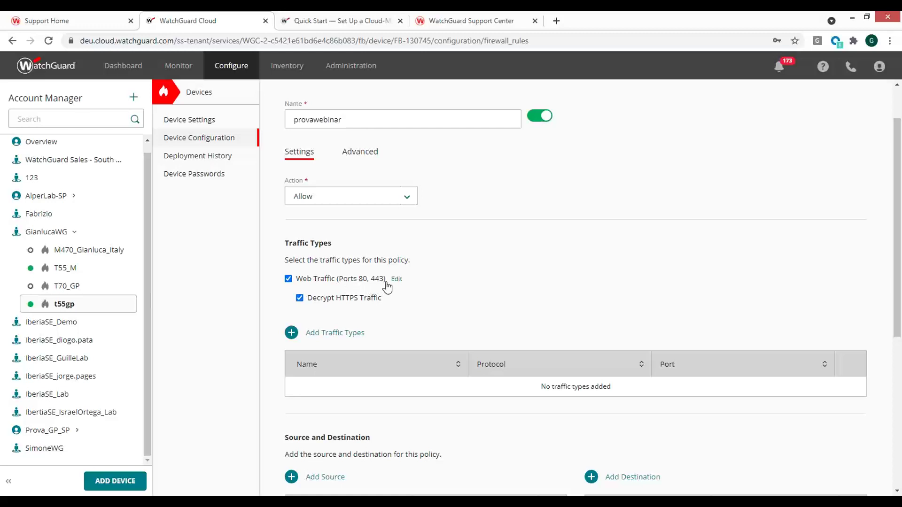
left_click(292, 334)
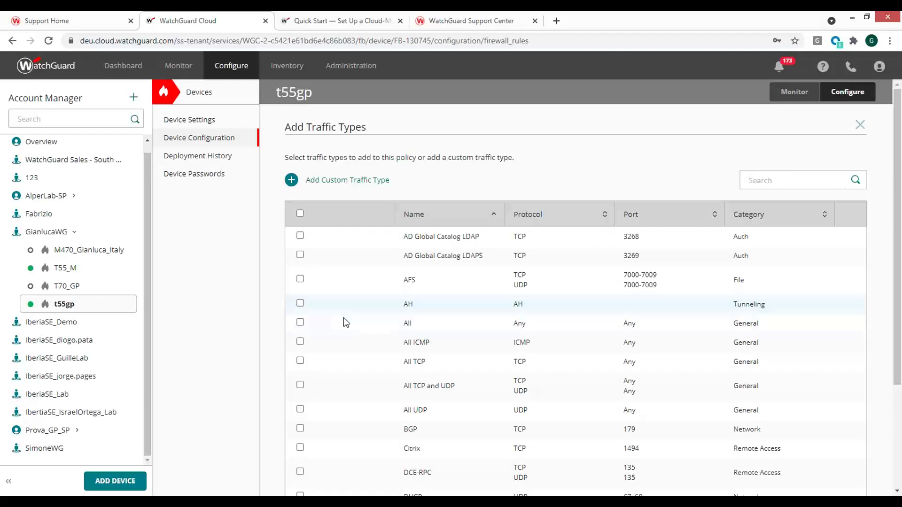
scroll(402, 390, "down", 3)
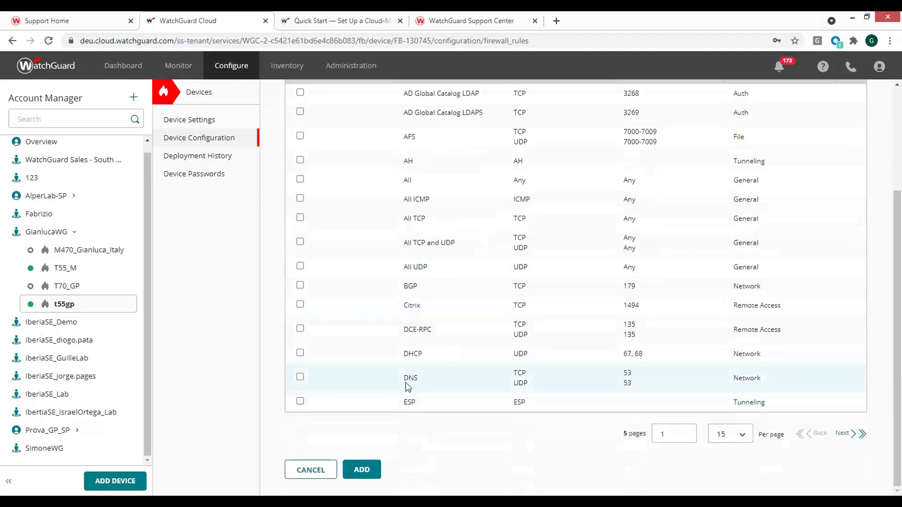
scroll(409, 385, "up", 3)
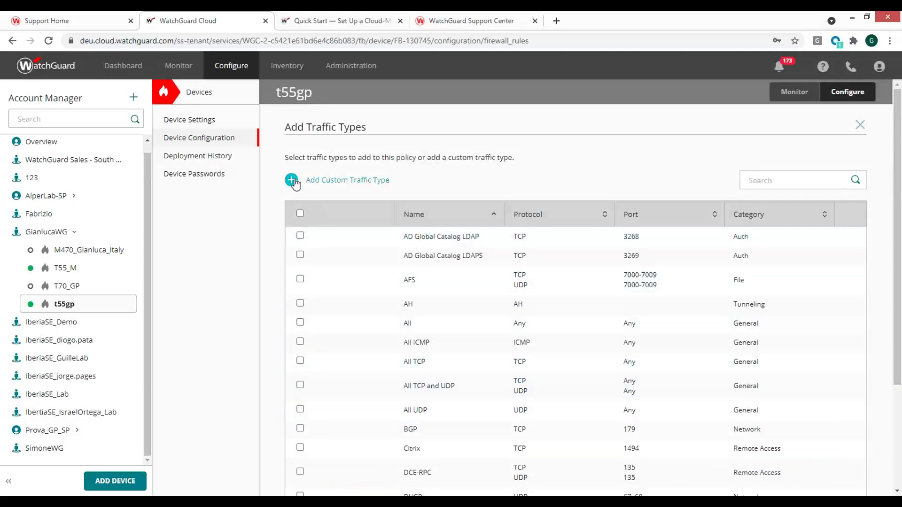
scroll(428, 287, "down", 3)
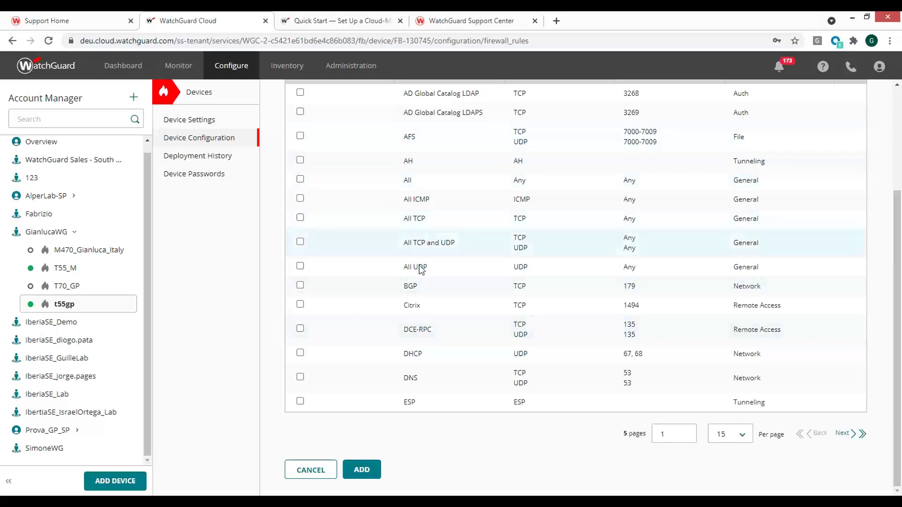
scroll(413, 267, "up", 4)
left_click(296, 177)
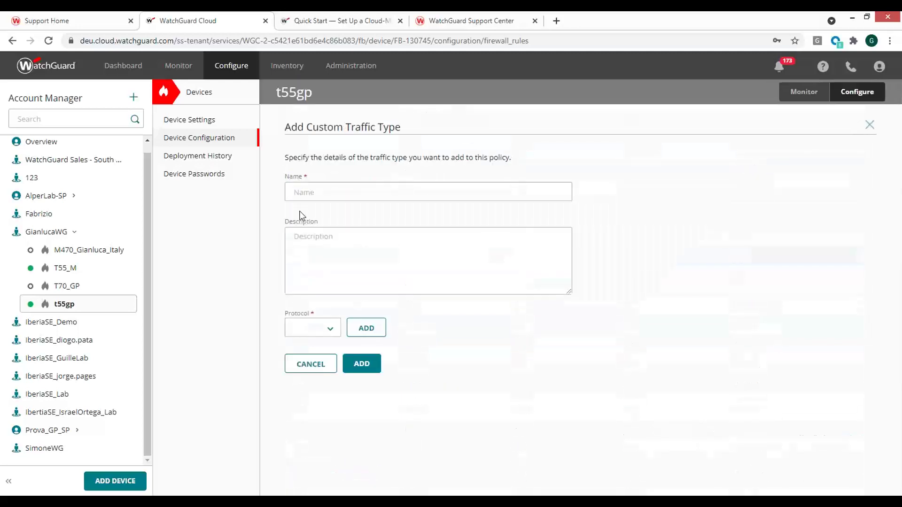
left_click(302, 367)
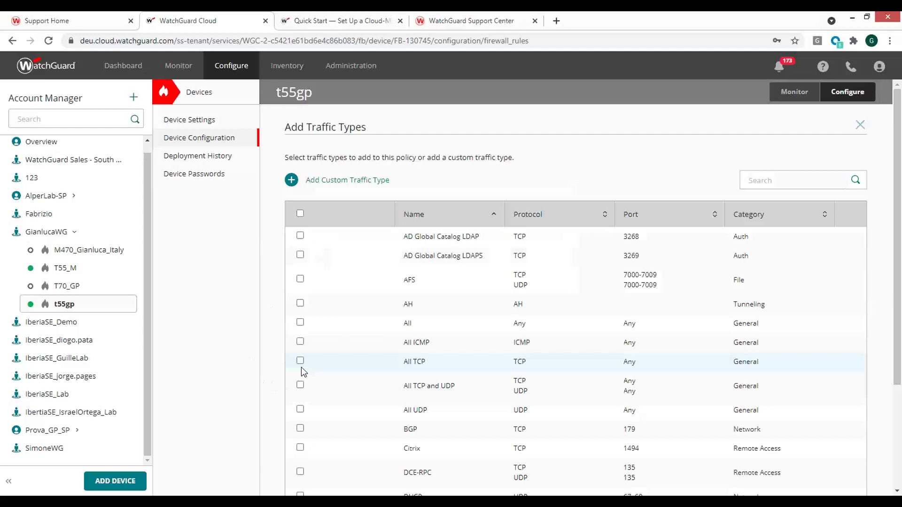
Abandon the unfinished policy, reopen Firewall Policies from Device Configuration, and start a new core policy of type Outbound.
left_click(192, 141)
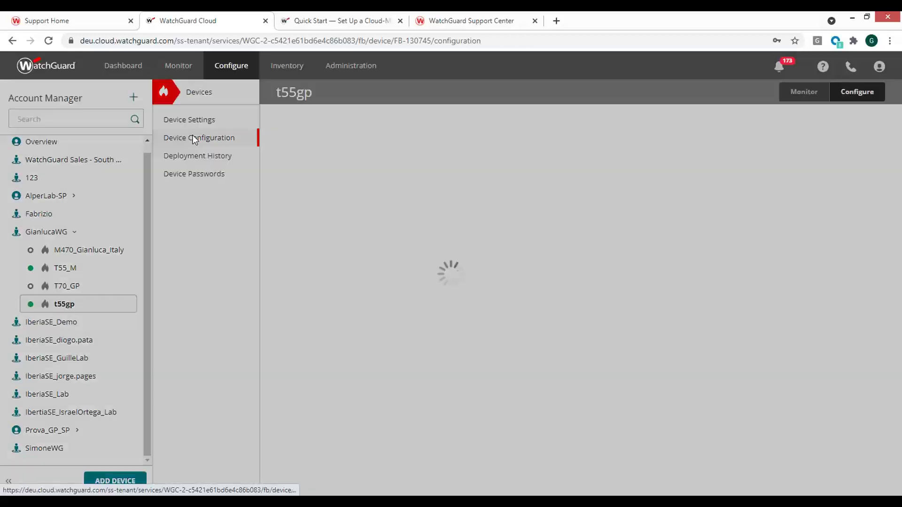
scroll(303, 422, "down", 3)
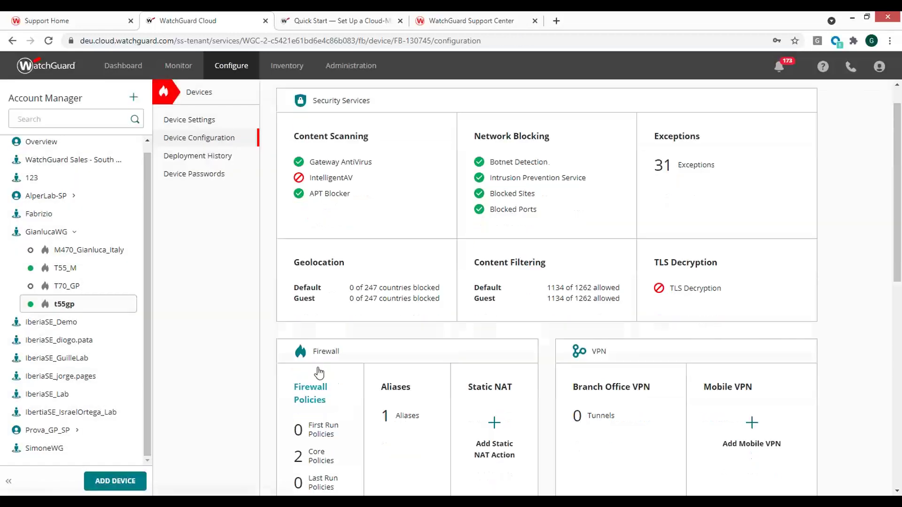
left_click(310, 306)
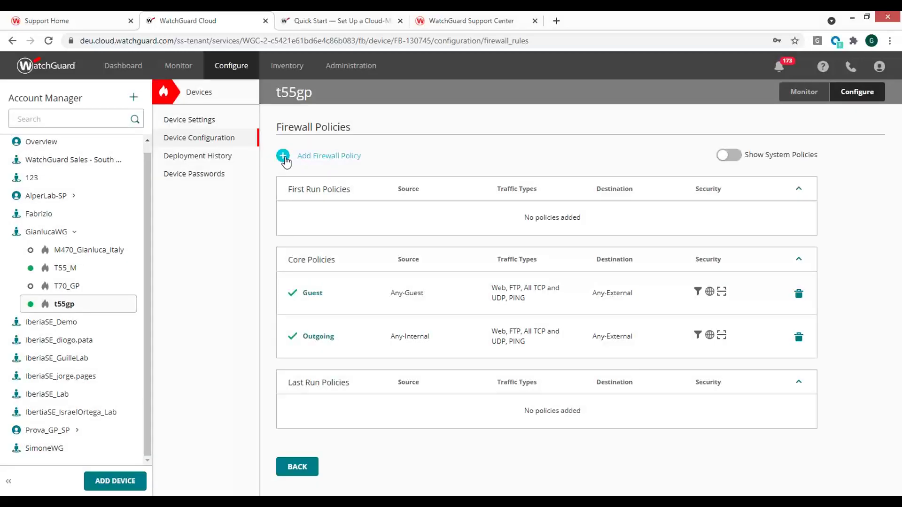
left_click(284, 156)
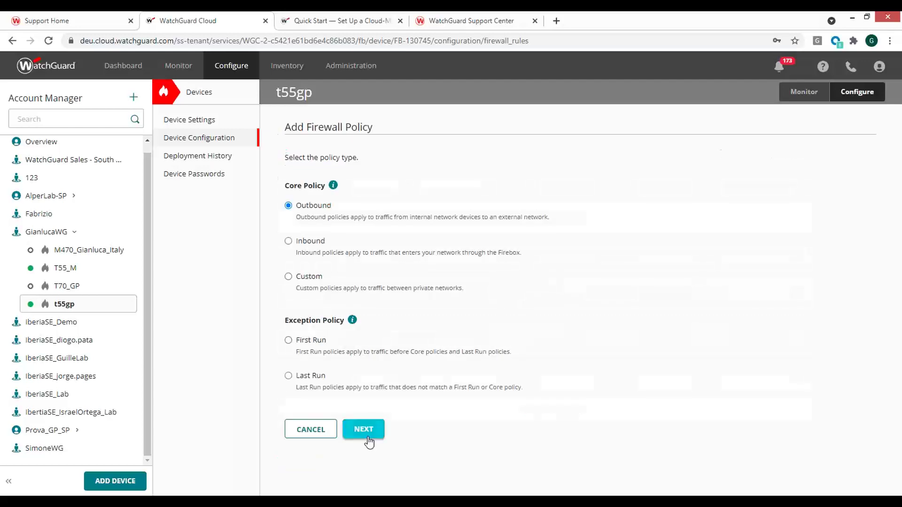
left_click(368, 435)
Examine the source address types offered for the outbound policy and cancel without adding a source.
scroll(338, 278, "down", 2)
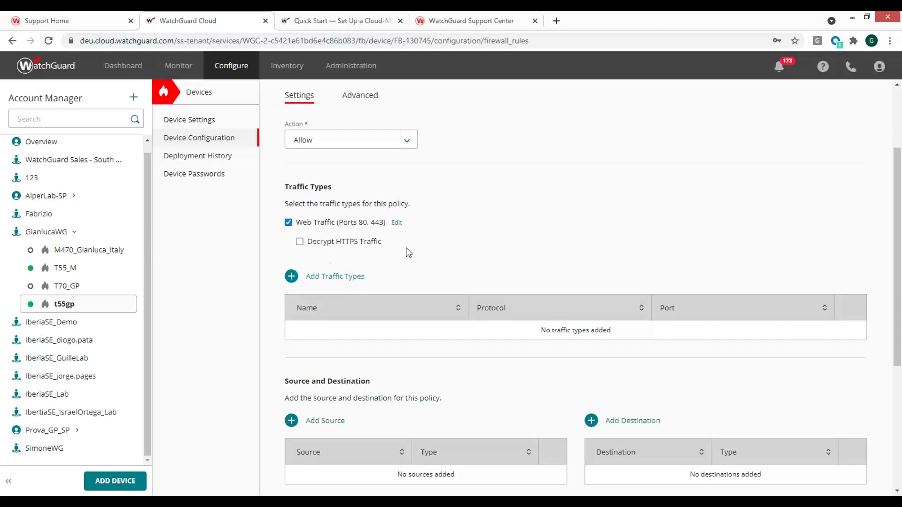
scroll(381, 318, "down", 2)
scroll(374, 348, "down", 1)
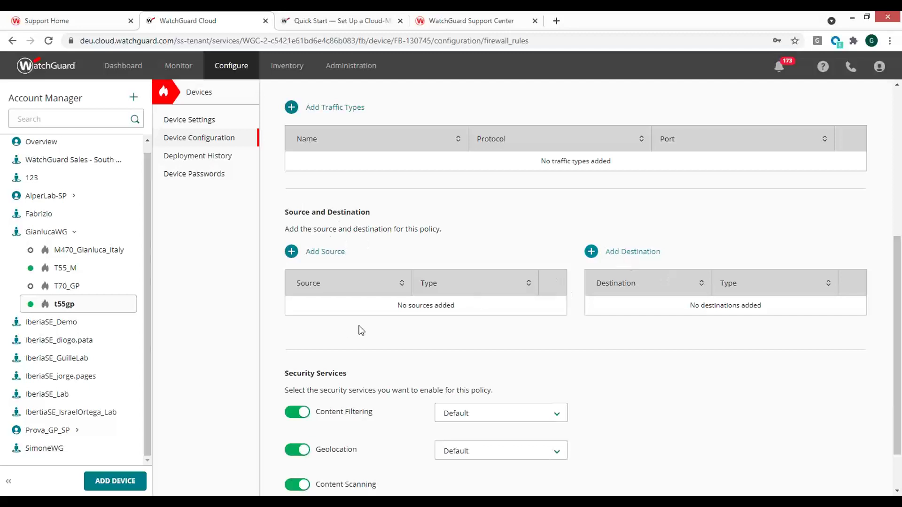
left_click(292, 251)
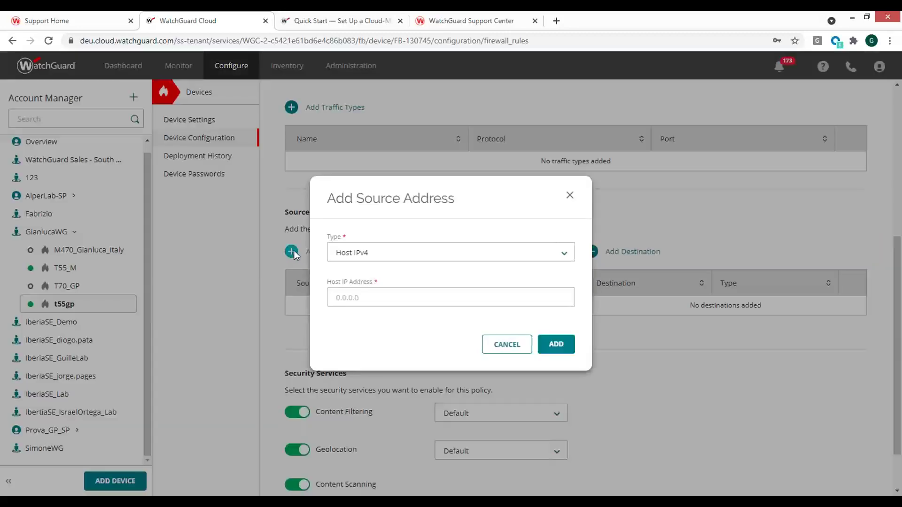
left_click(432, 262)
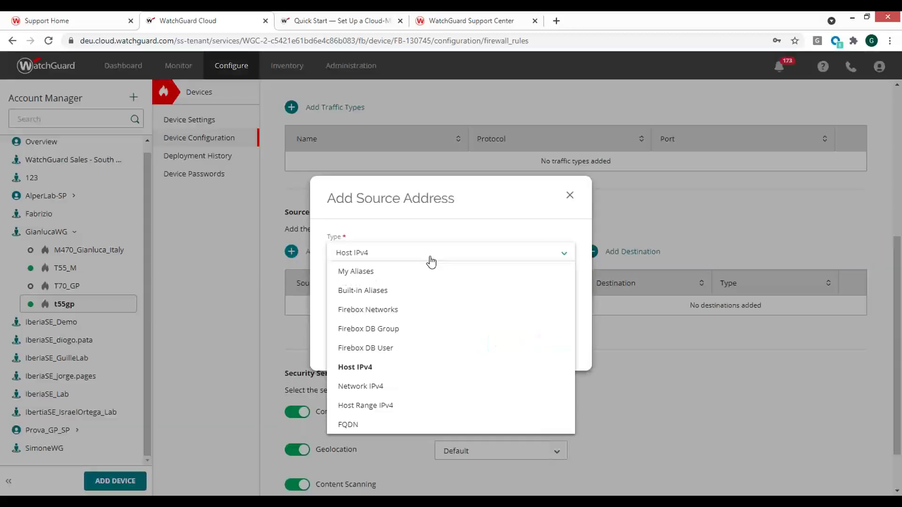
left_click(706, 207)
left_click(507, 344)
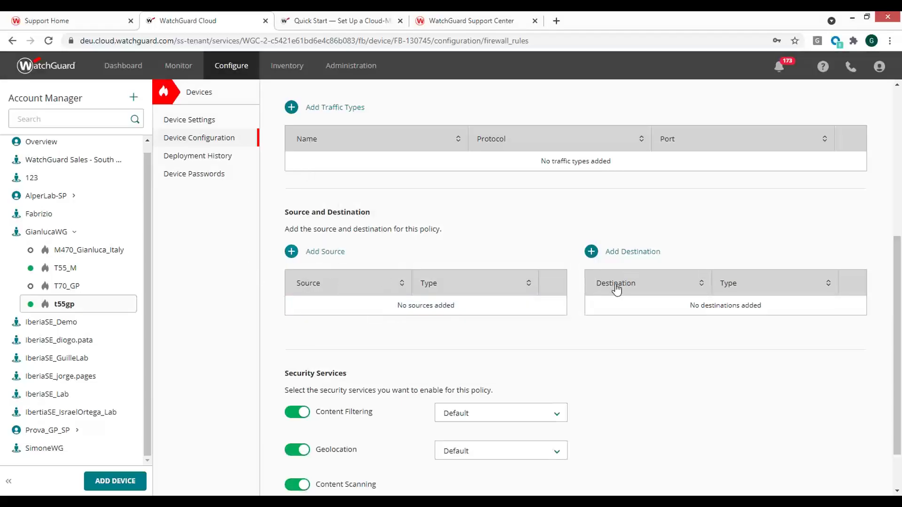
Review the policy's Security Services and check the Content Filtering action choices, leaving Default selected.
scroll(667, 337, "down", 2)
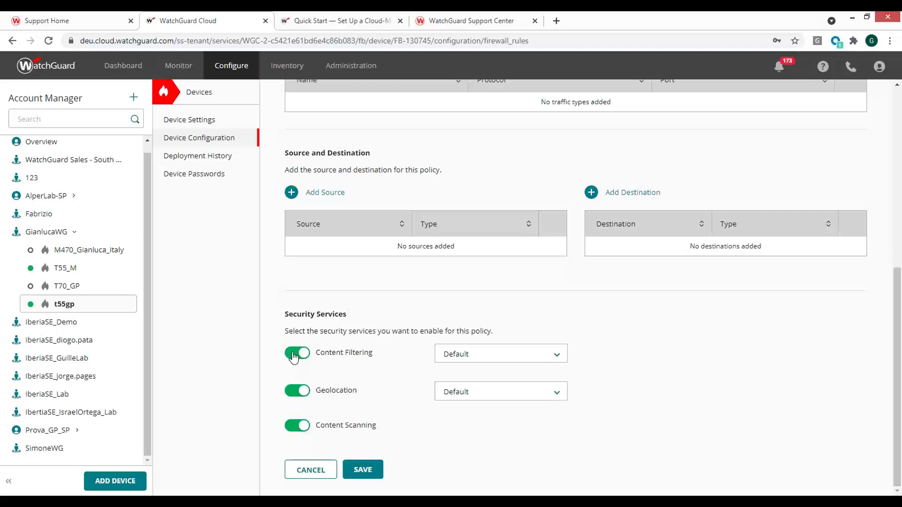
left_click(559, 356)
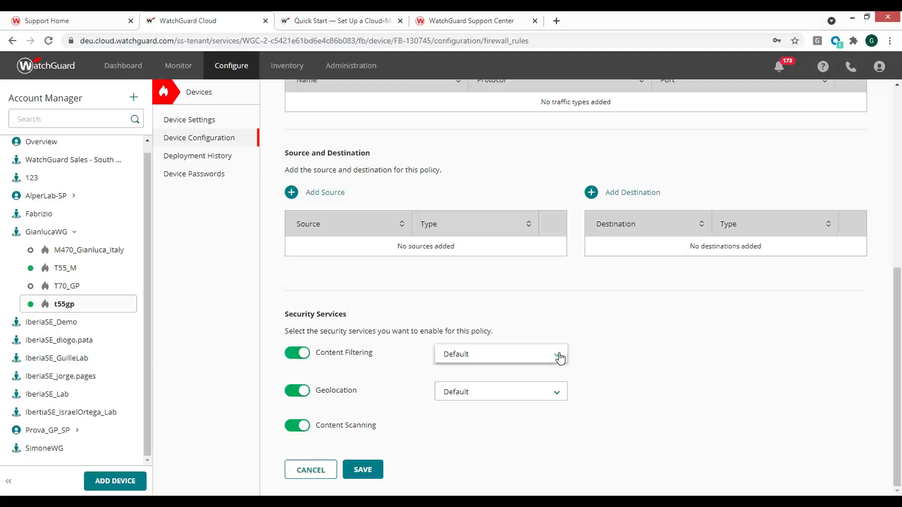
left_click(558, 357)
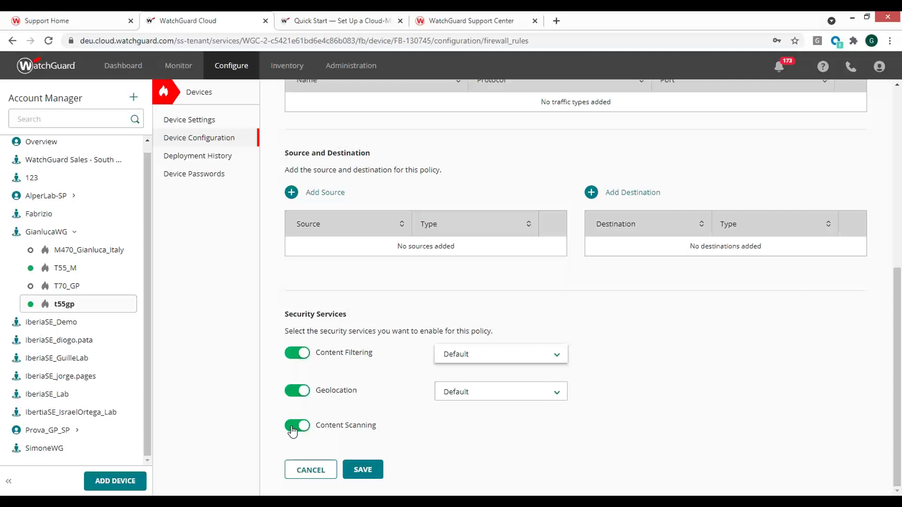
Abandon the outbound policy, reopen Firewall Policies from Device Configuration, and start a new exception policy of type First Run.
left_click(203, 138)
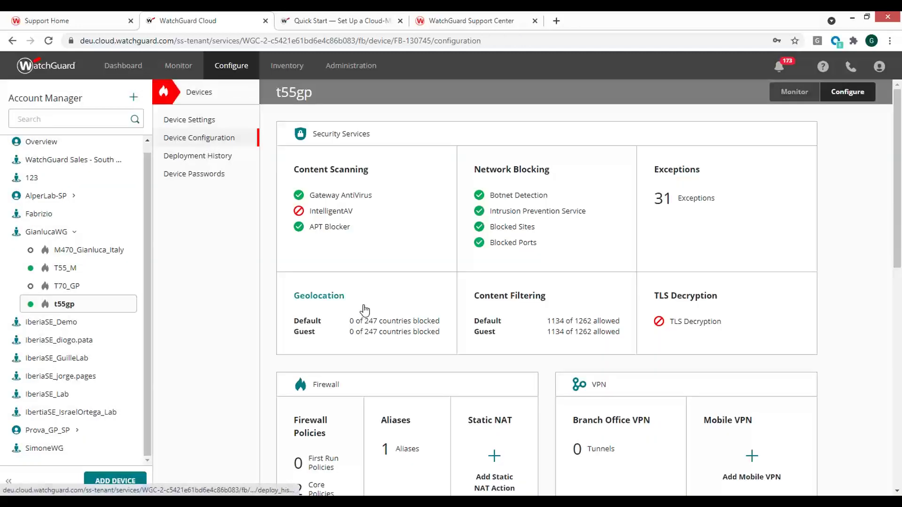
scroll(362, 298, "down", 4)
left_click(309, 259)
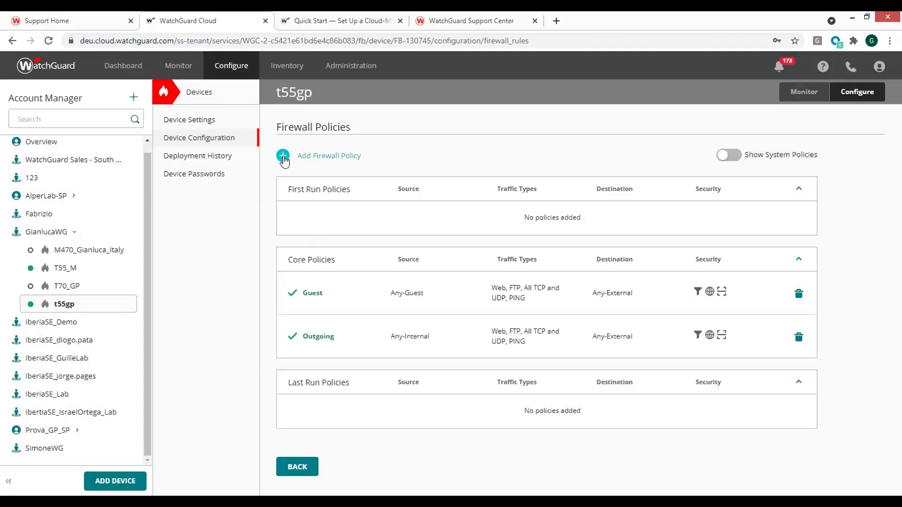
left_click(283, 157)
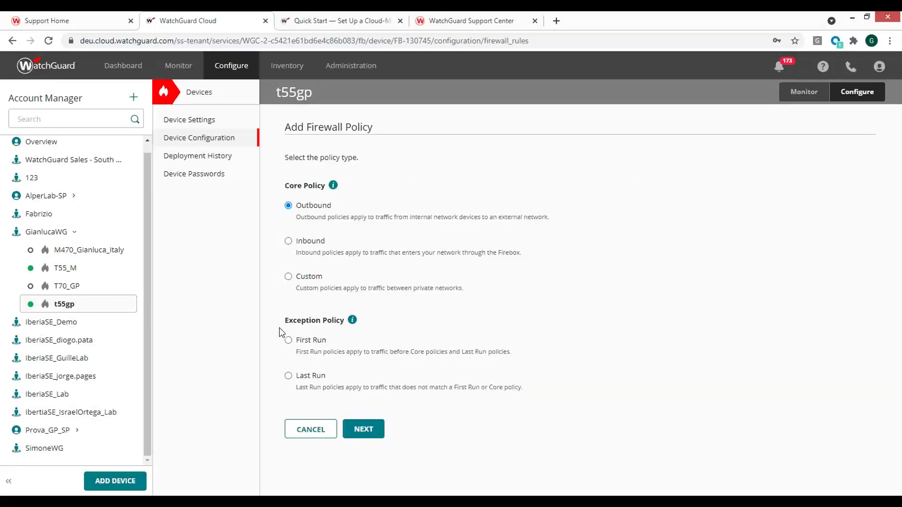
left_click(289, 341)
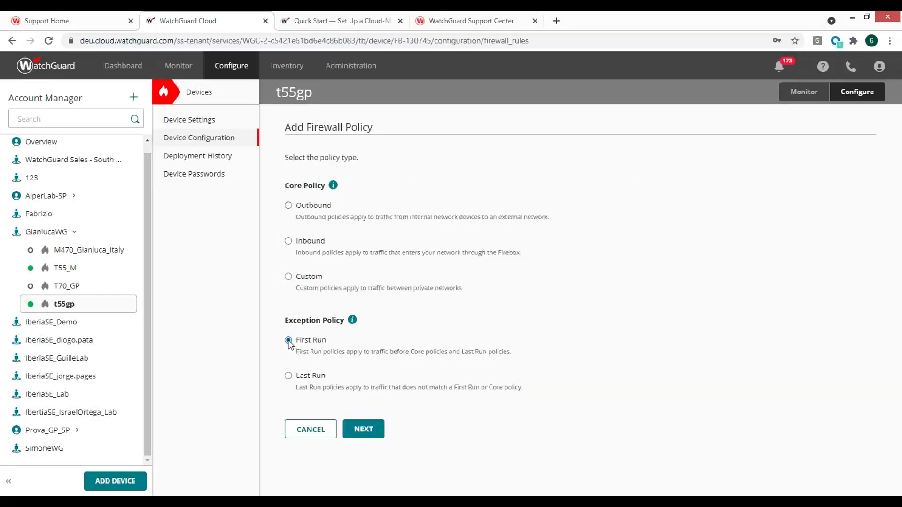
left_click(365, 429)
Review the First Run policy form, comparing its traffic, source and destination sections with the Content Filtering and Geolocation security services.
scroll(458, 310, "down", 4)
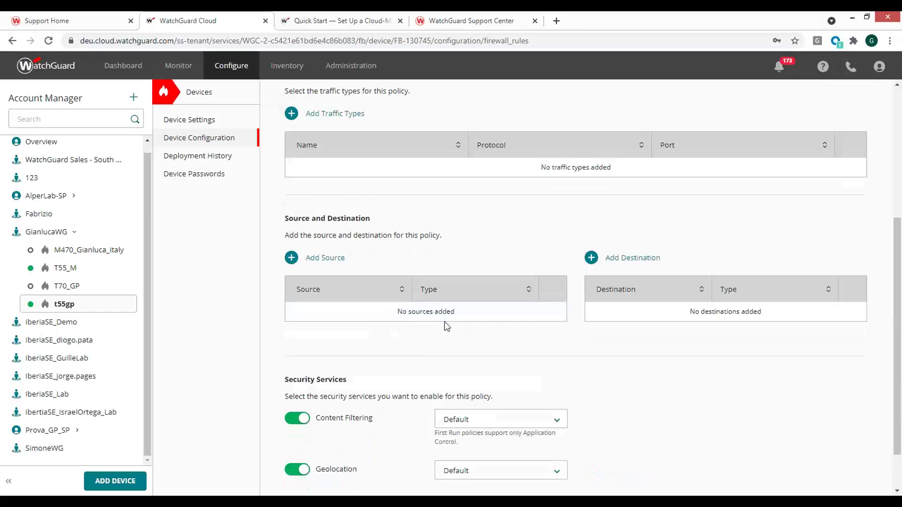
scroll(445, 321, "down", 1)
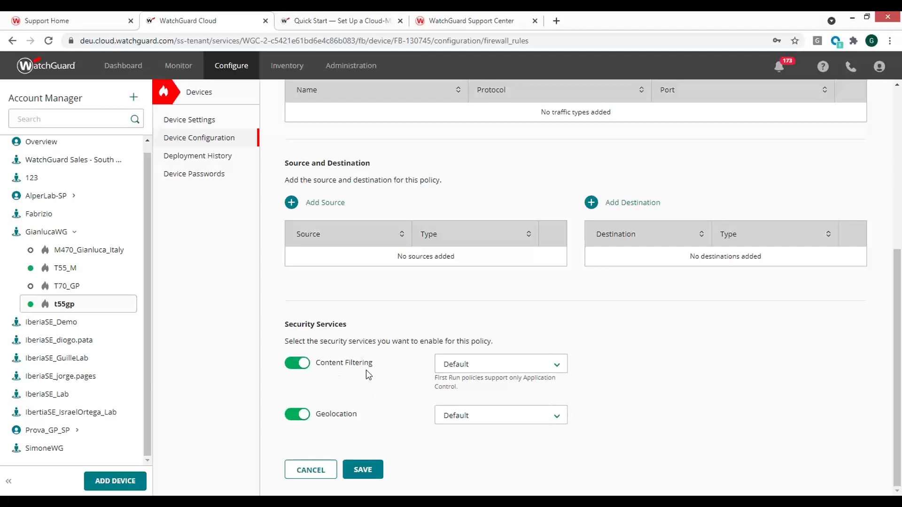
scroll(383, 378, "up", 3)
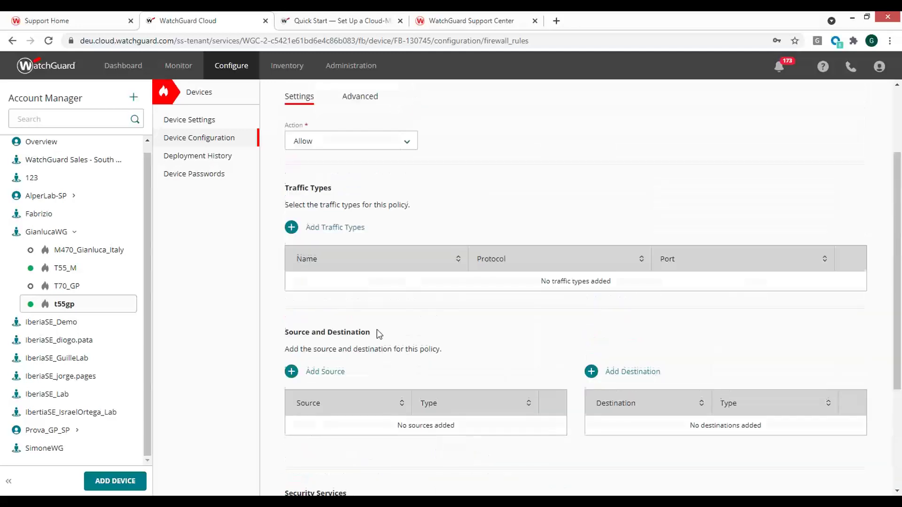
scroll(378, 334, "down", 3)
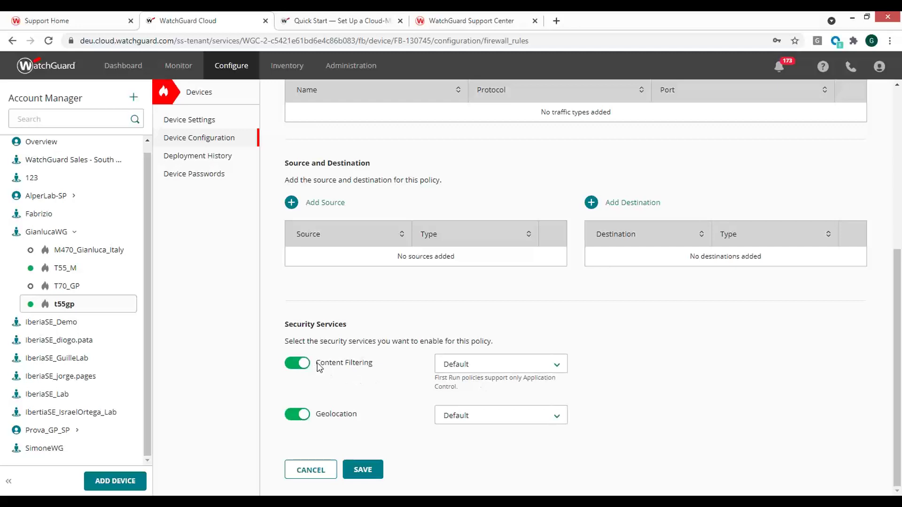
scroll(370, 371, "up", 2)
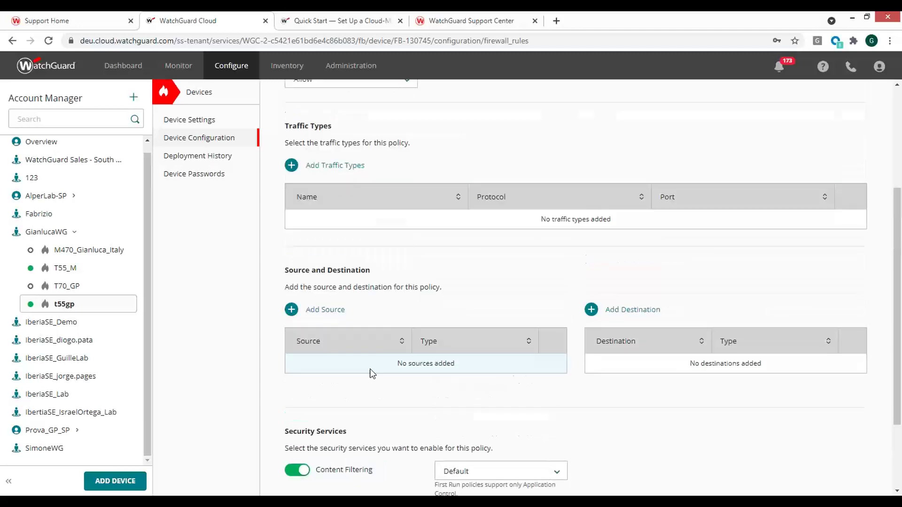
scroll(385, 305, "down", 2)
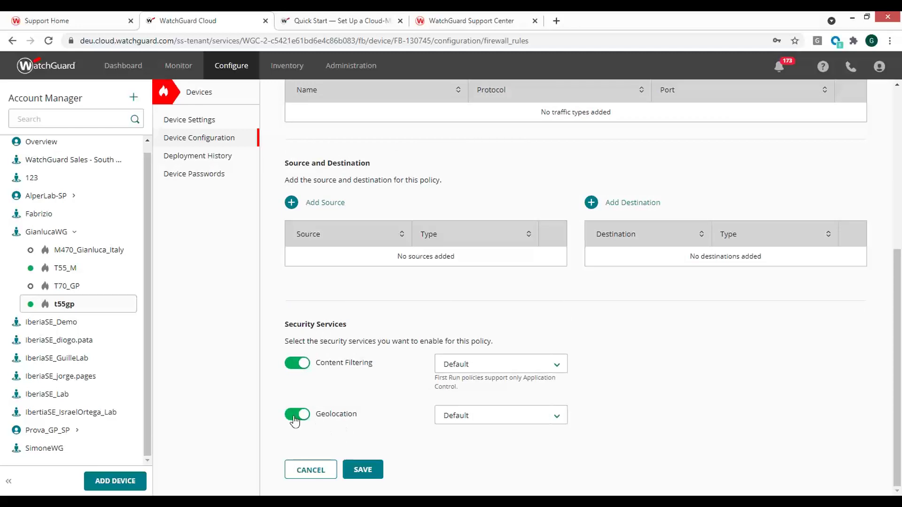
scroll(419, 396, "up", 1)
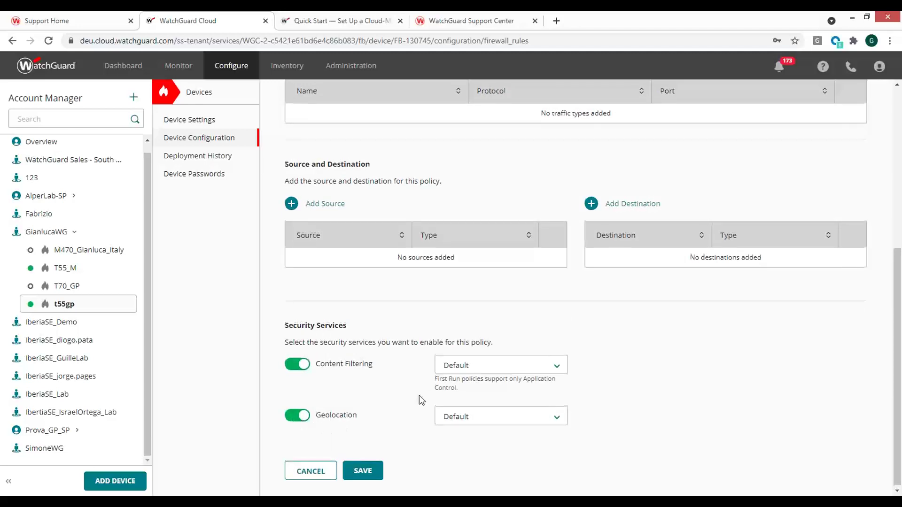
scroll(408, 353, "up", 2)
scroll(370, 406, "down", 2)
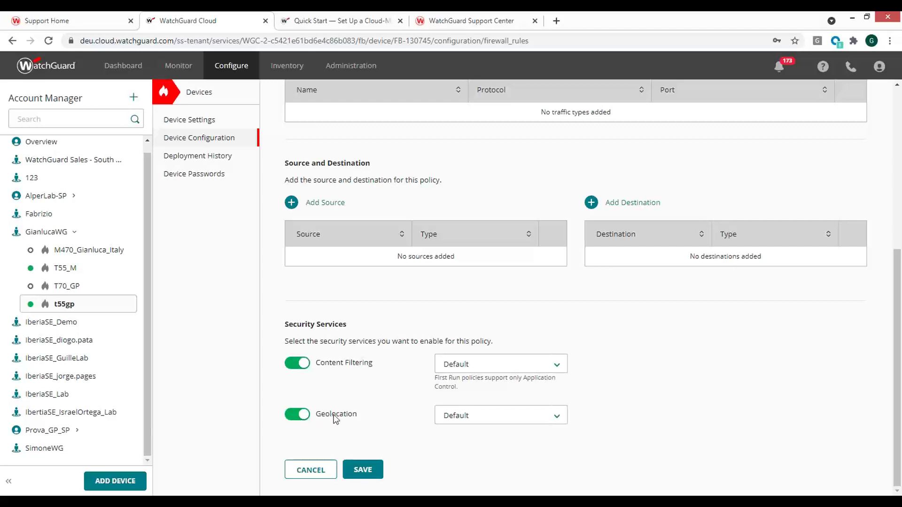
scroll(361, 400, "up", 6)
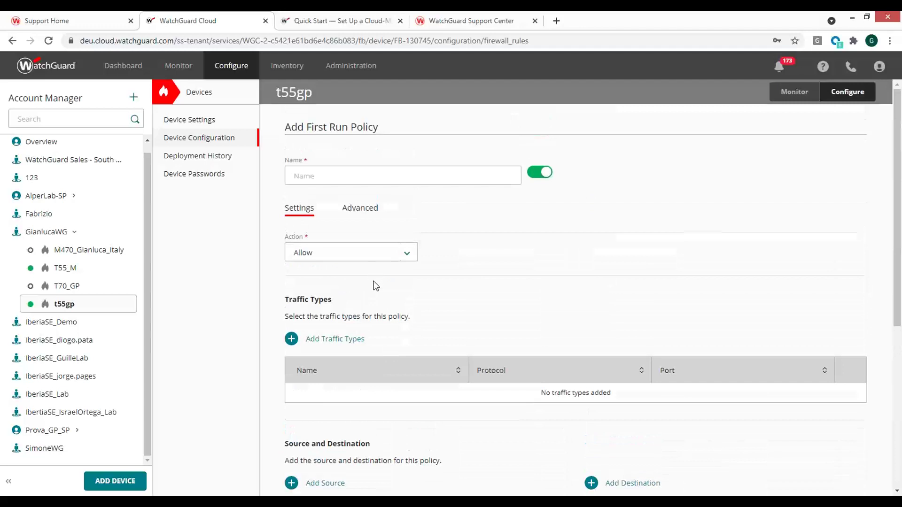
Leave the First Run policy unsaved, open the device's Aliases, and examine the member types offered for a new alias without adding one.
left_click(191, 134)
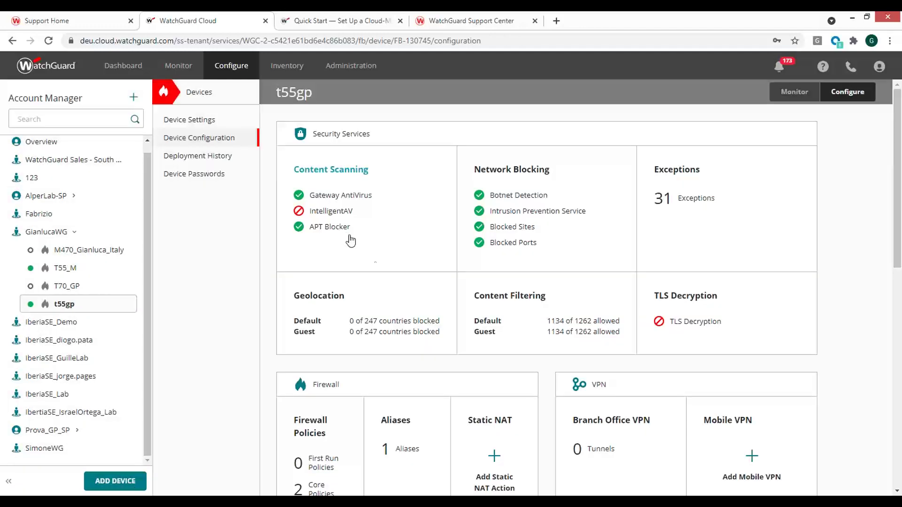
scroll(298, 312, "down", 2)
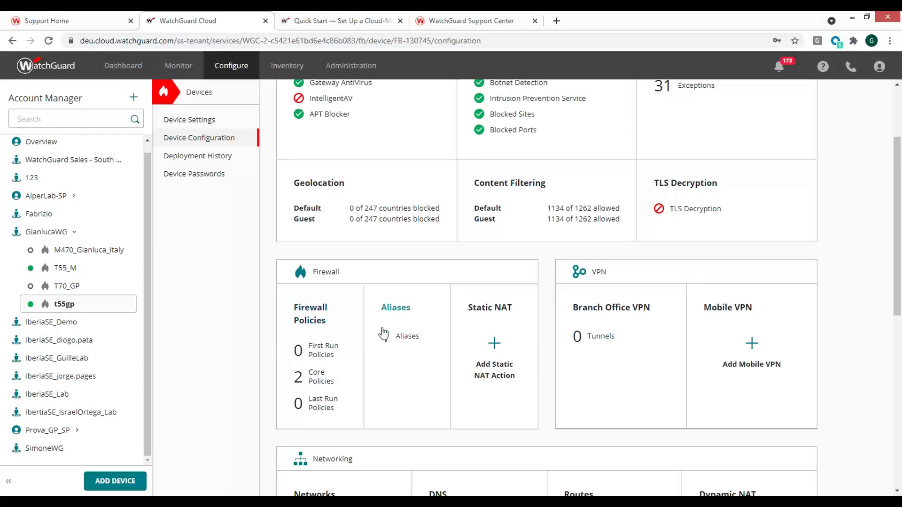
left_click(400, 312)
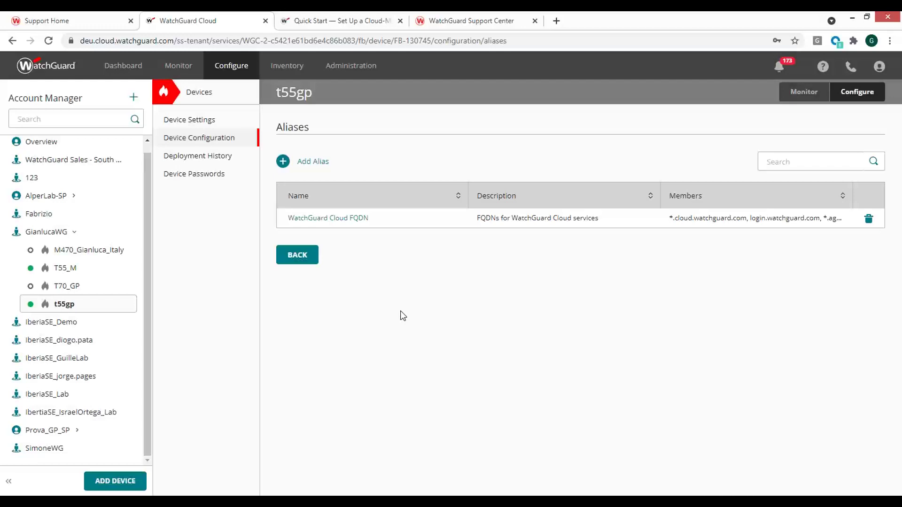
left_click(282, 162)
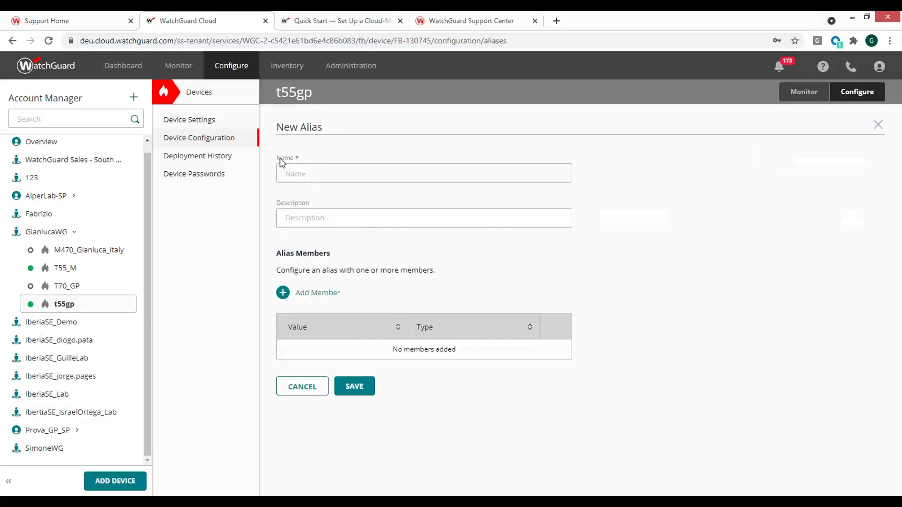
left_click(283, 292)
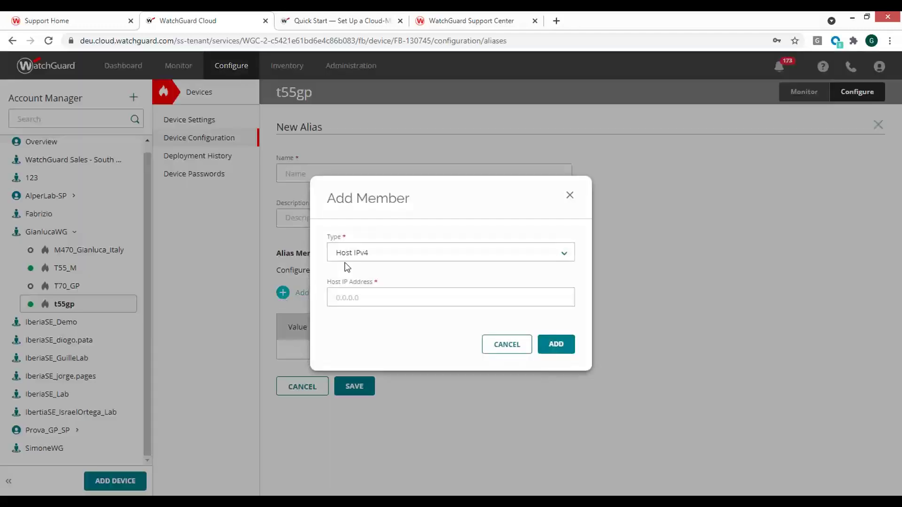
left_click(348, 253)
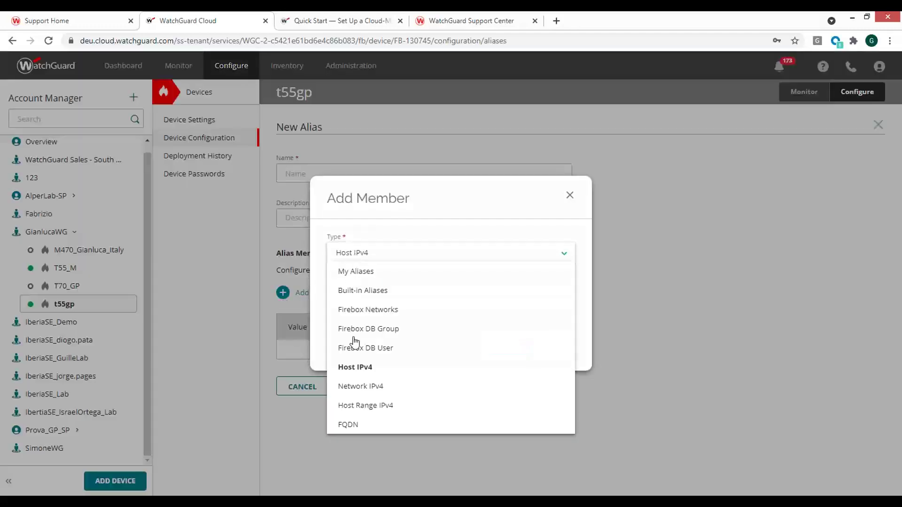
left_click(570, 195)
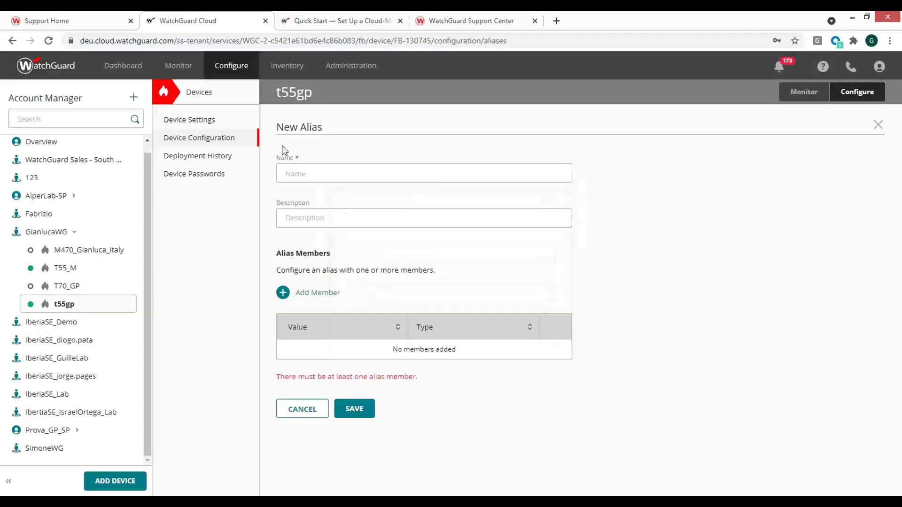
Return to Device Configuration without saving the alias and open the form for a new Static NAT action.
left_click(199, 141)
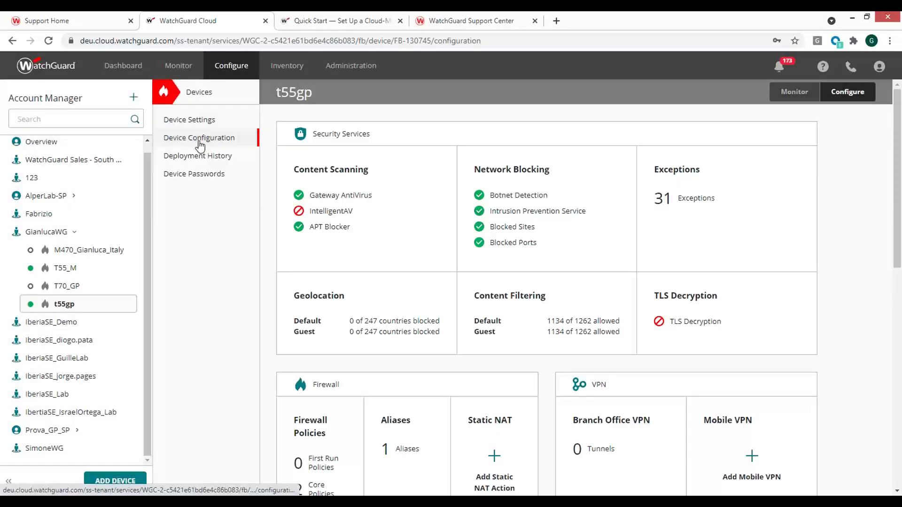
scroll(552, 391, "down", 3)
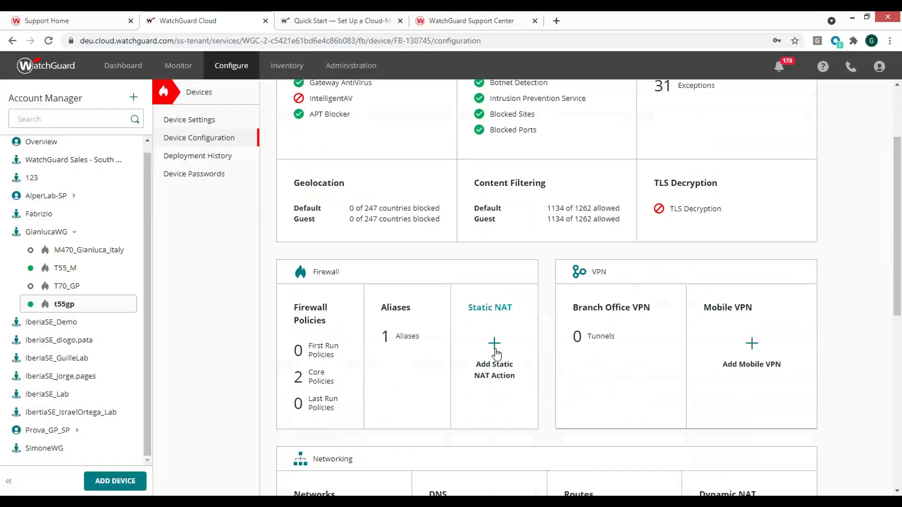
left_click(495, 347)
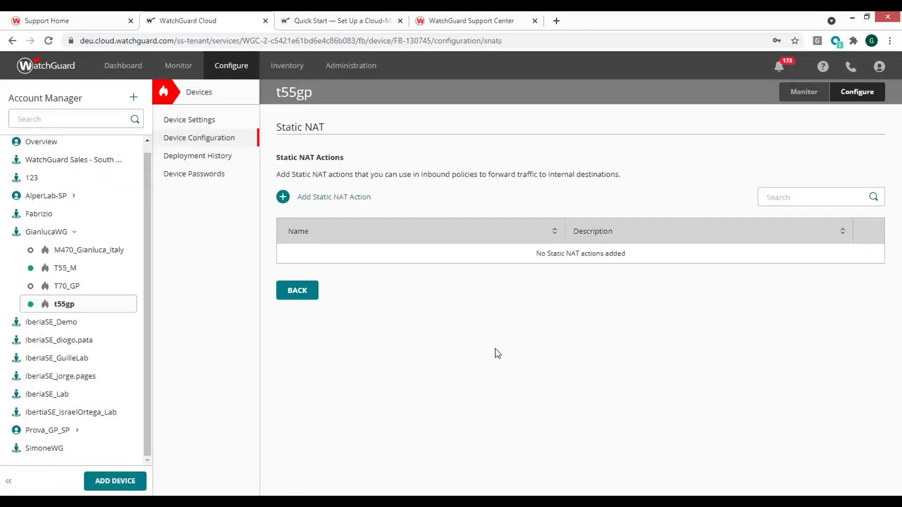
left_click(283, 197)
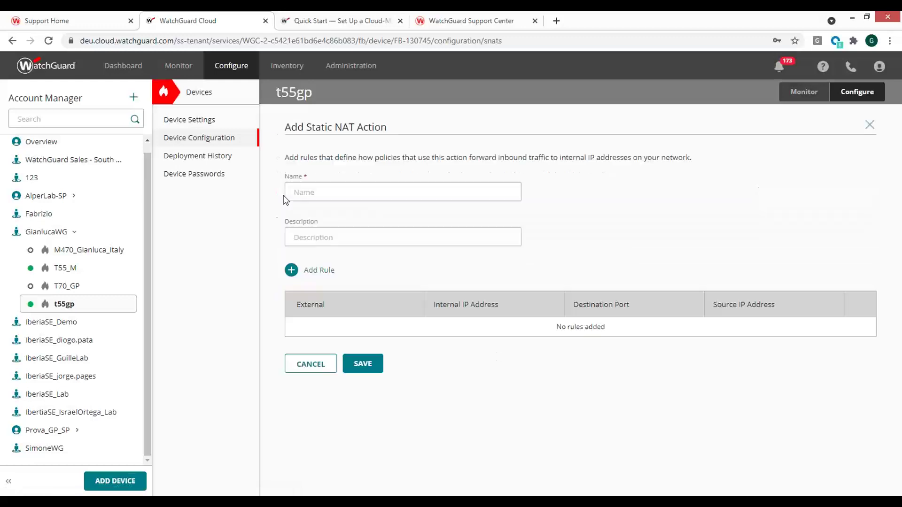
Leave the Static NAT form unsaved and review the Firewall, VPN and Networking sections of Device Configuration.
left_click(197, 141)
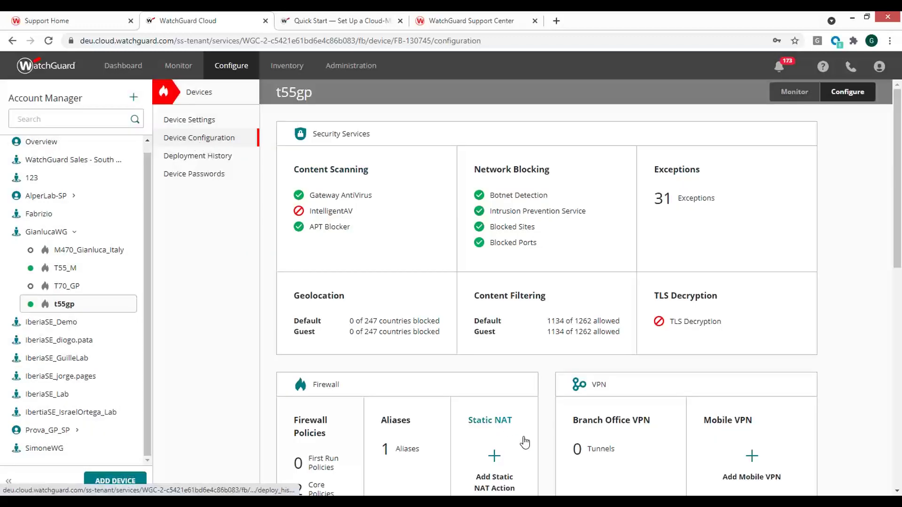
scroll(518, 441, "down", 2)
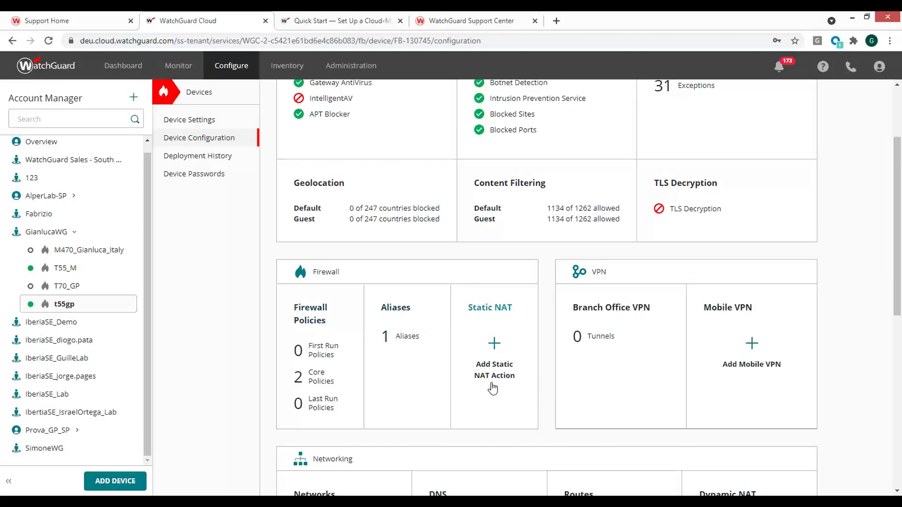
scroll(494, 390, "down", 1)
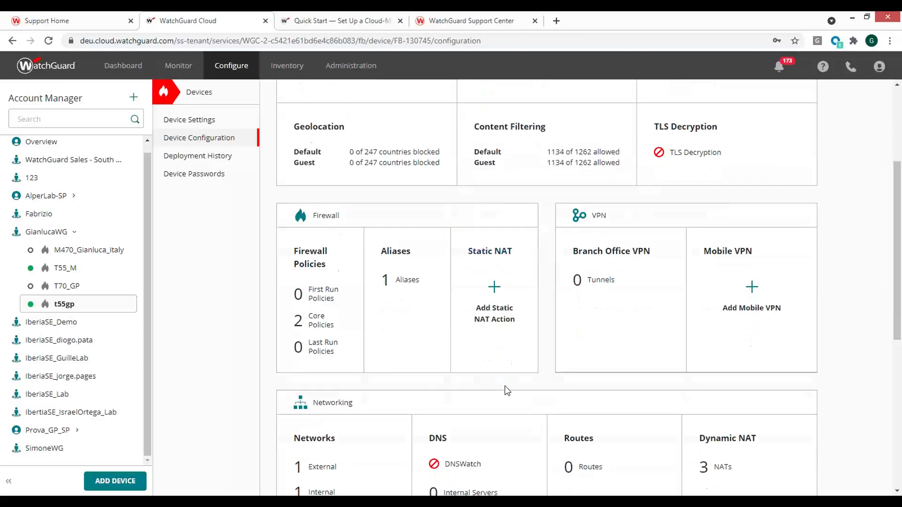
scroll(421, 377, "down", 2)
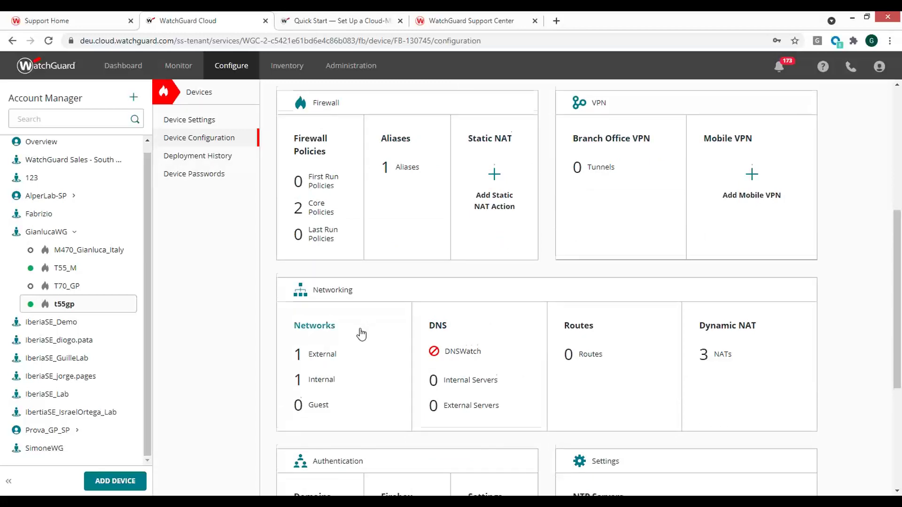
scroll(343, 292, "down", 1)
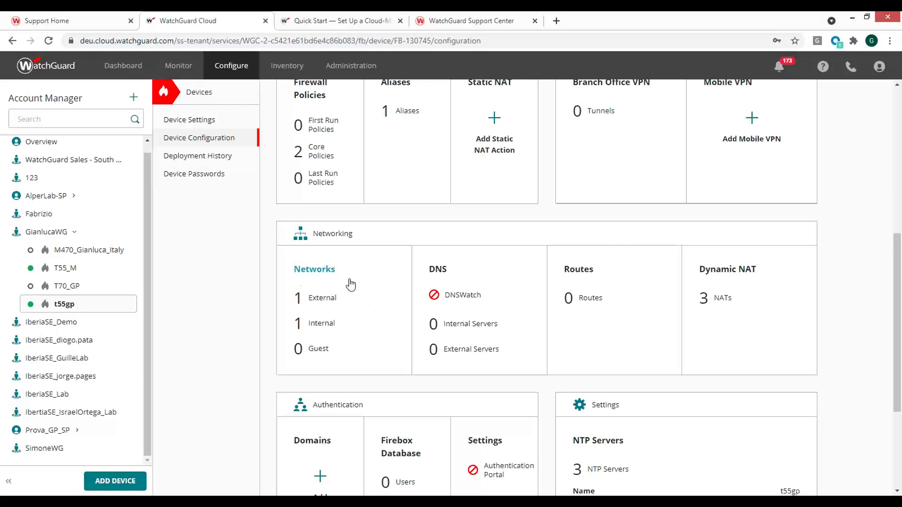
scroll(378, 365, "up", 2)
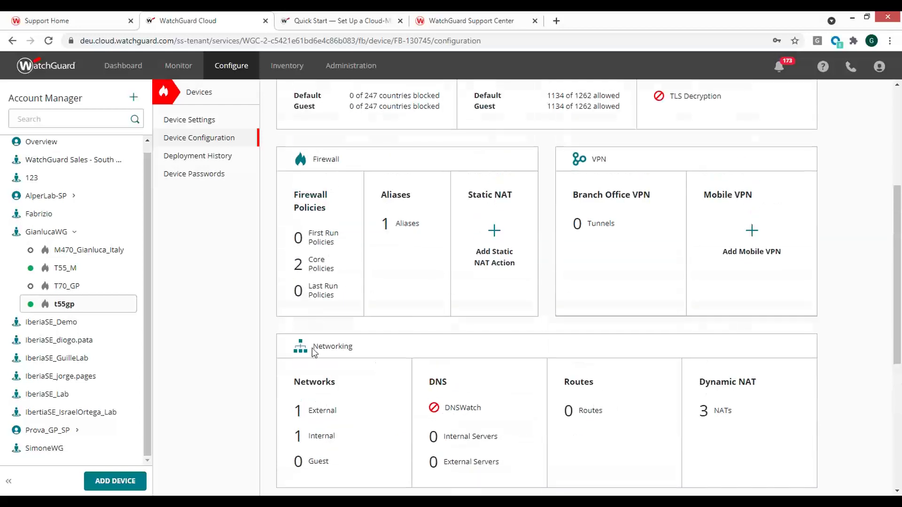
scroll(339, 367, "down", 1)
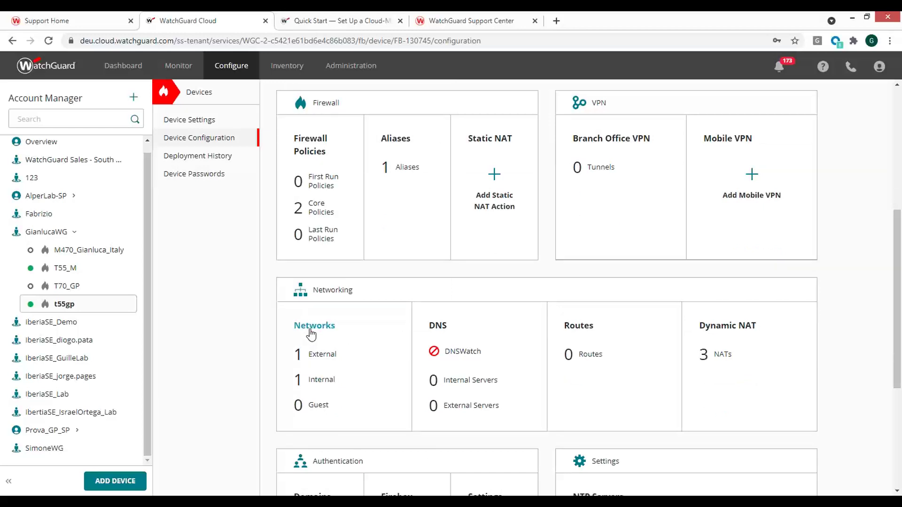
Switch to the WatchGuard Support Center article and highlight Dynamic routing, then Link aggregation, in the Upcoming Features list.
left_click(448, 20)
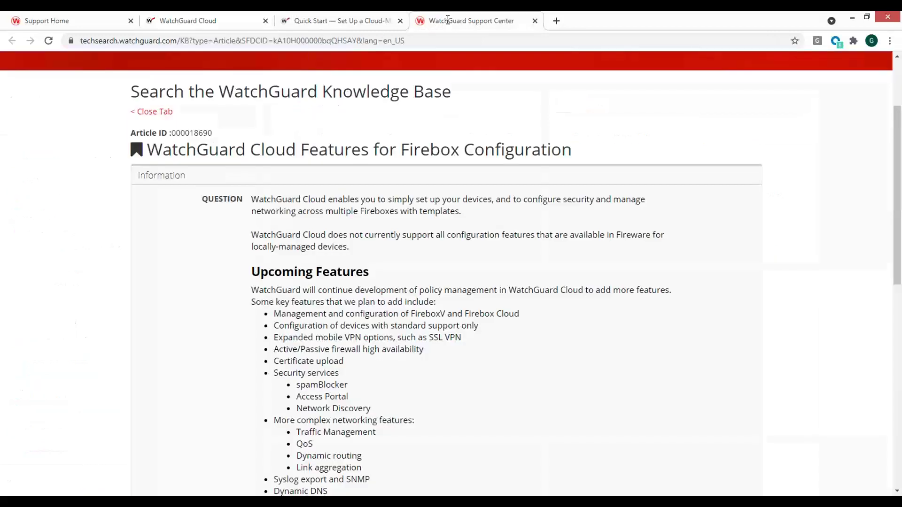
scroll(376, 302, "down", 2)
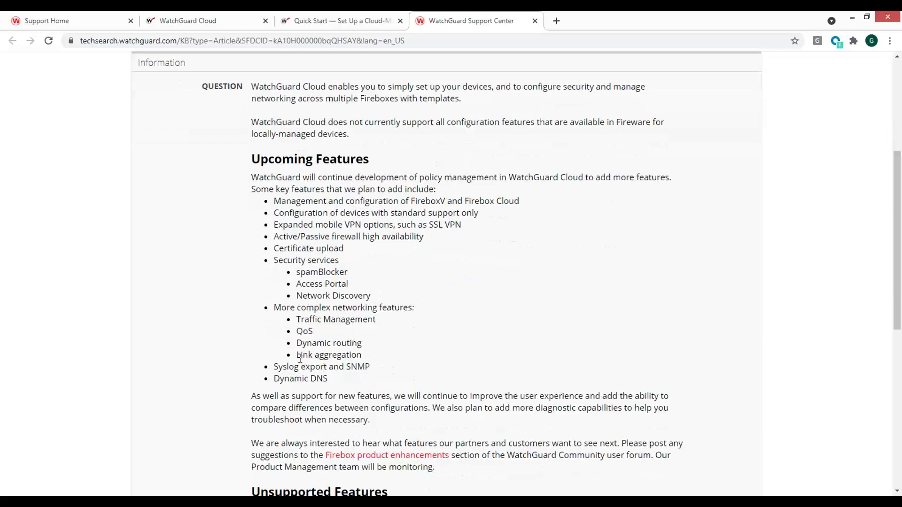
left_click_drag(362, 343, 289, 346)
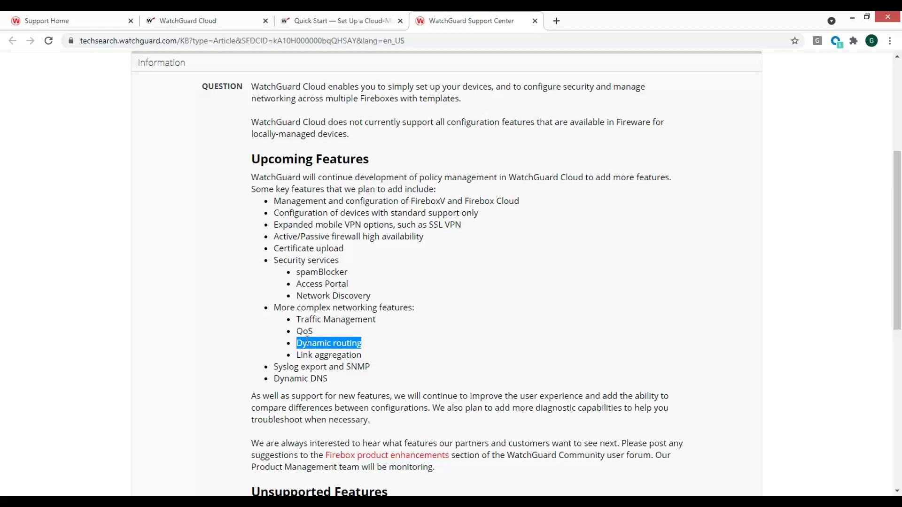
left_click_drag(362, 356, 283, 356)
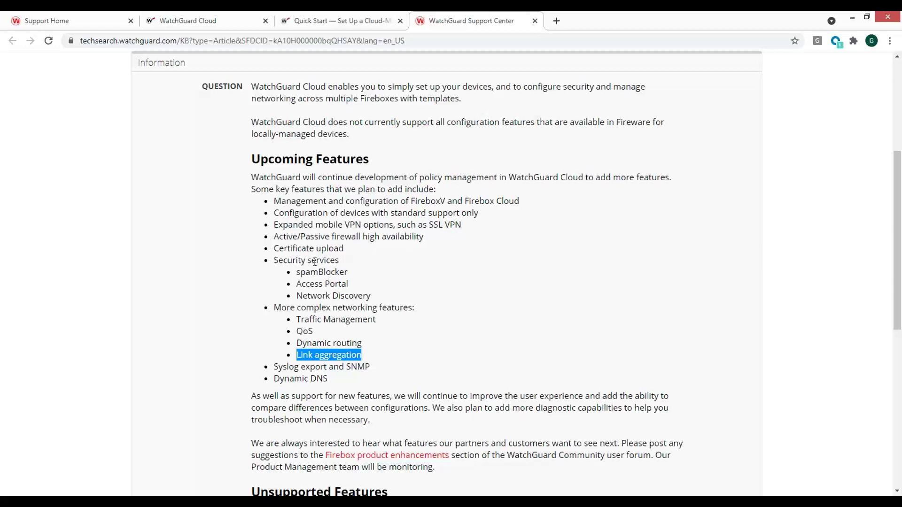
Highlight the Upcoming Features heading in the support article and switch back to the Device Configuration page in WatchGuard Cloud.
left_click(255, 158)
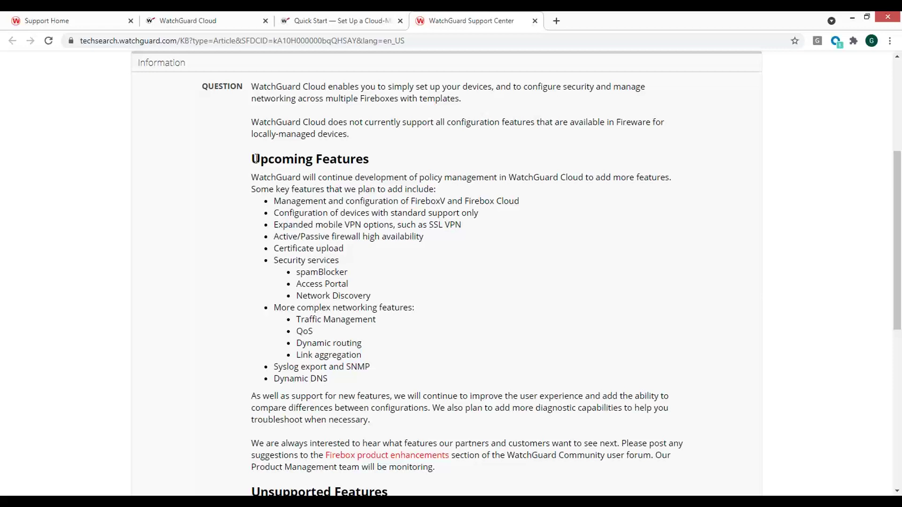
left_click_drag(255, 159, 369, 160)
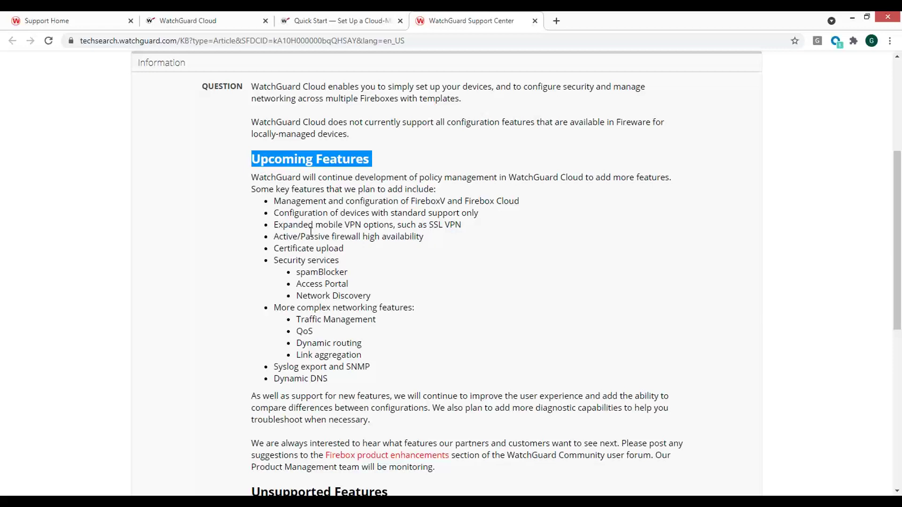
left_click(236, 24)
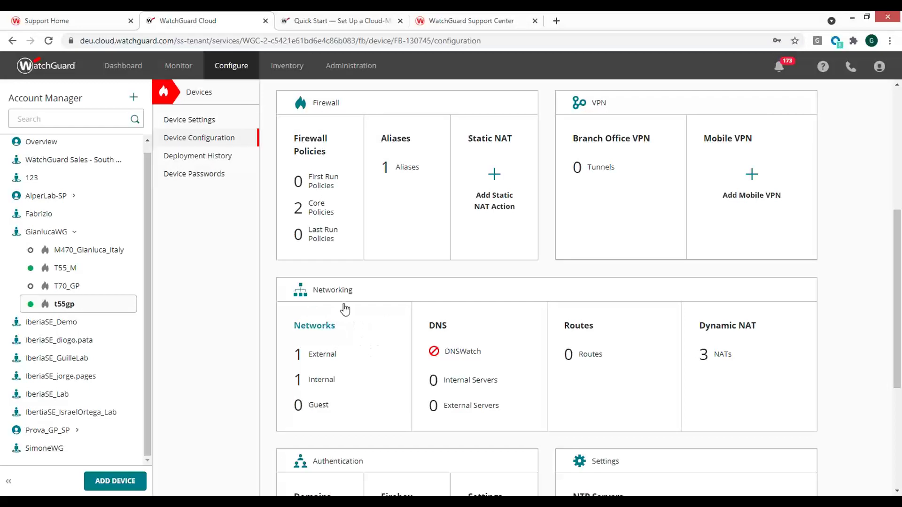
Try to open the Networks settings of t55gp, dismiss the notices, and reload Device Configuration by way of Deployment History.
left_click(327, 327)
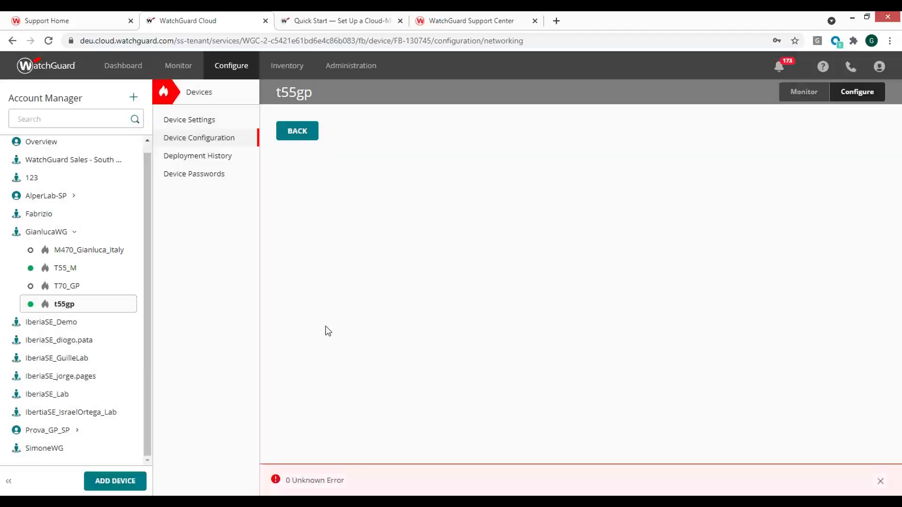
left_click(190, 140)
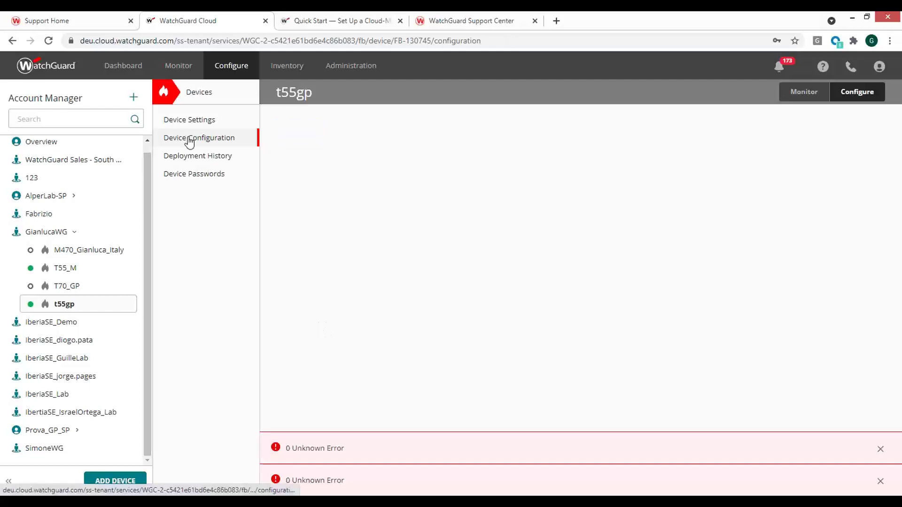
left_click(880, 449)
left_click(880, 482)
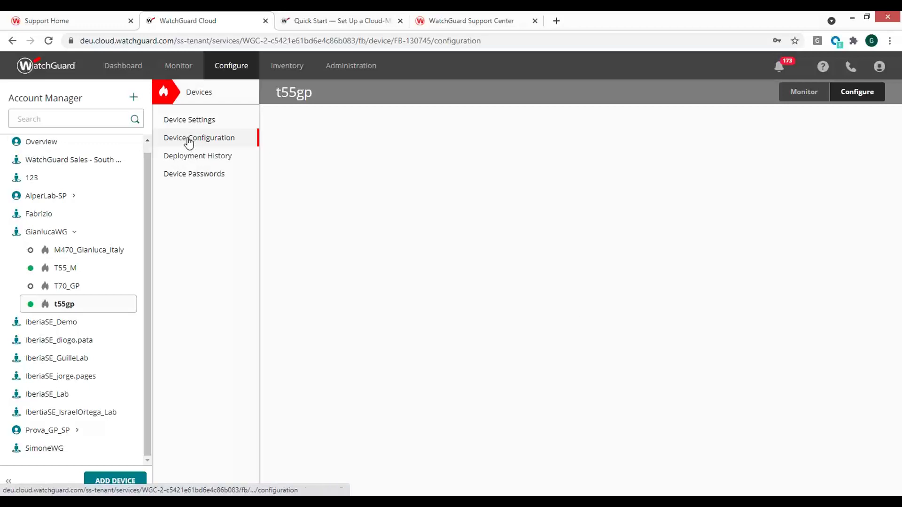
left_click(189, 160)
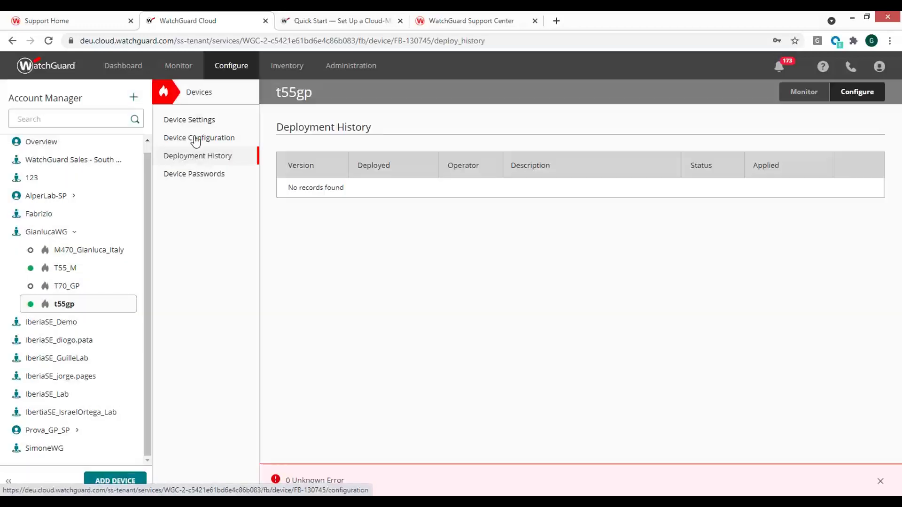
left_click(195, 137)
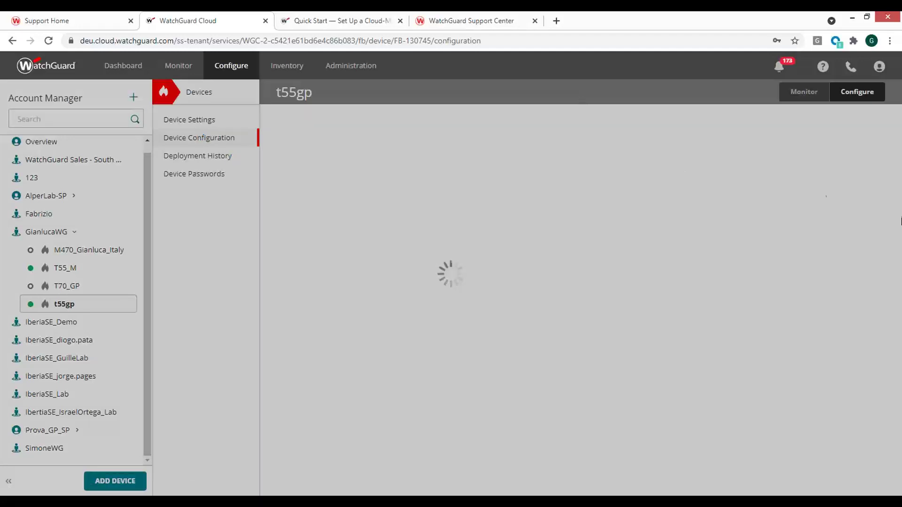
Open the Networks settings of t55gp and examine the network types that can be added, without choosing one.
scroll(336, 407, "down", 1)
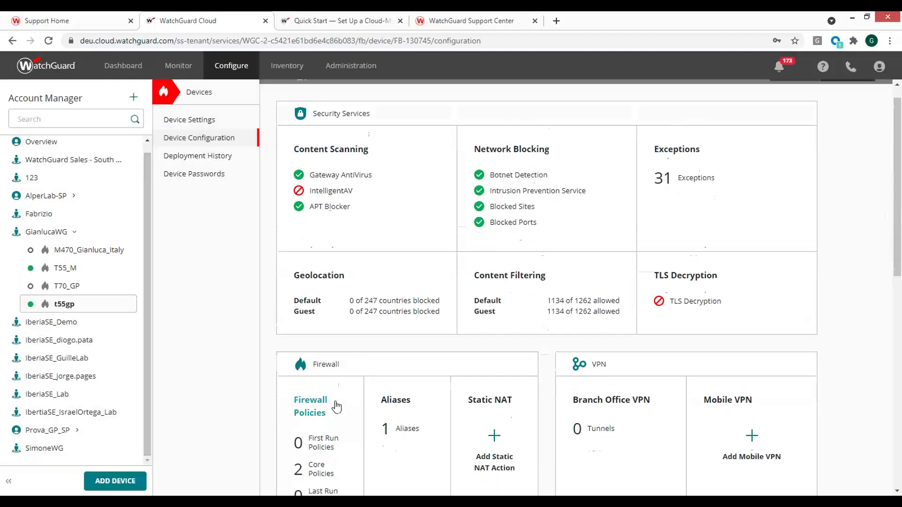
scroll(337, 407, "down", 5)
left_click(304, 325)
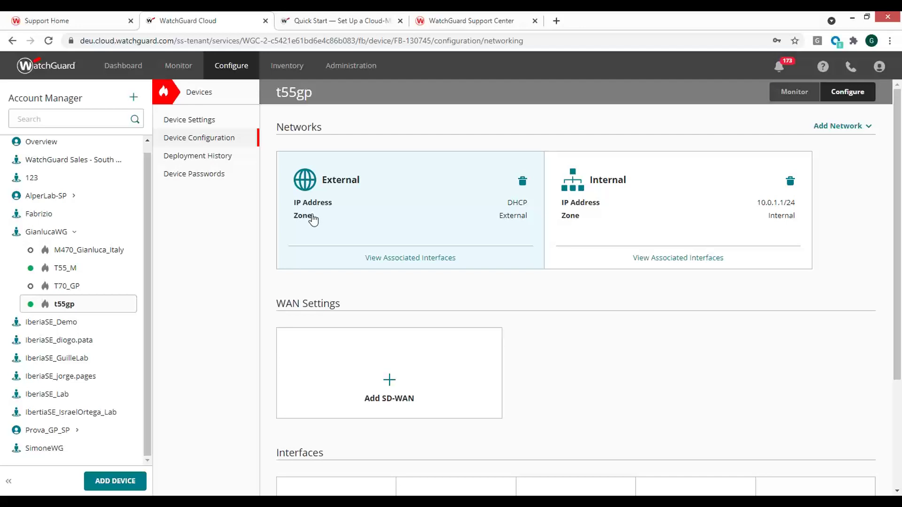
left_click(861, 129)
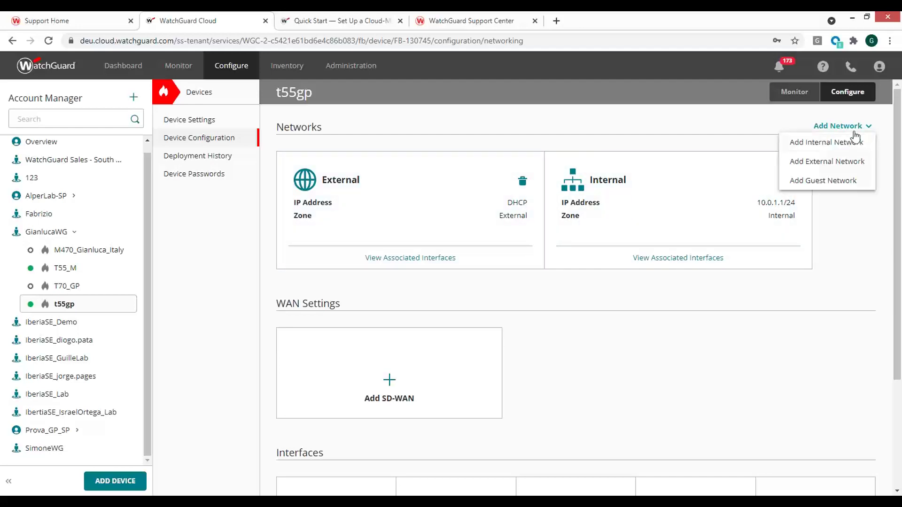
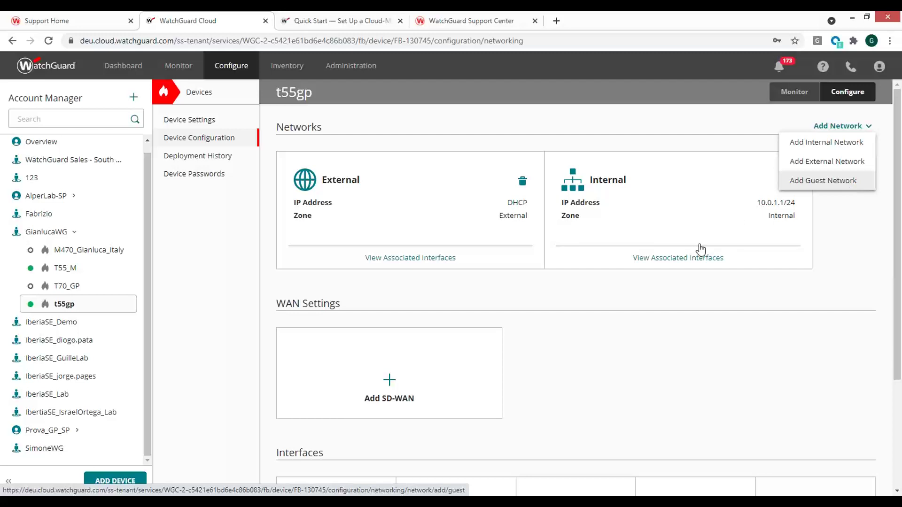
left_click(663, 294)
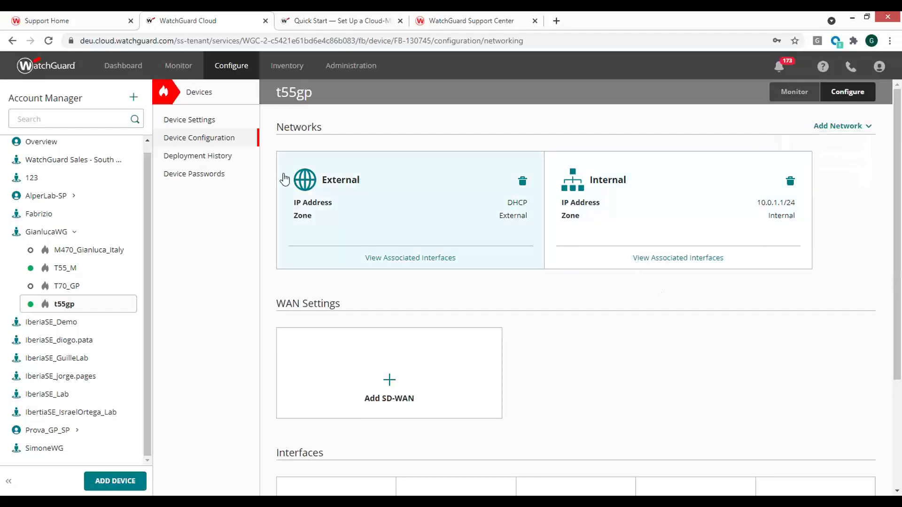
Open the form for a new internal network and enable VLAN on it to show the VLAN ID and interface settings.
left_click(844, 129)
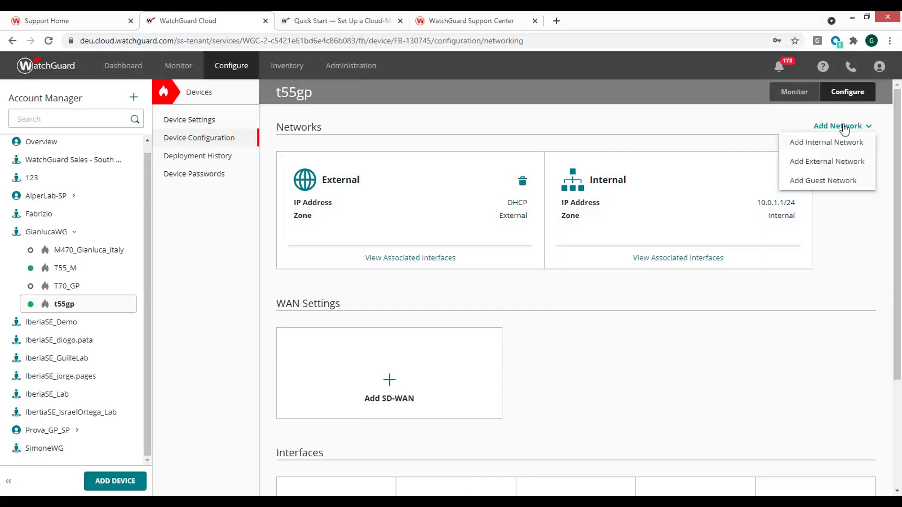
left_click(821, 149)
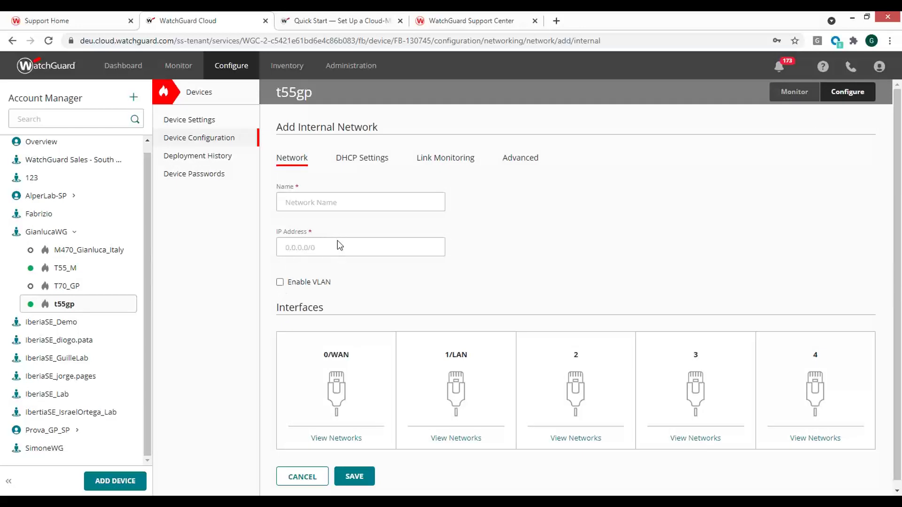
left_click(280, 282)
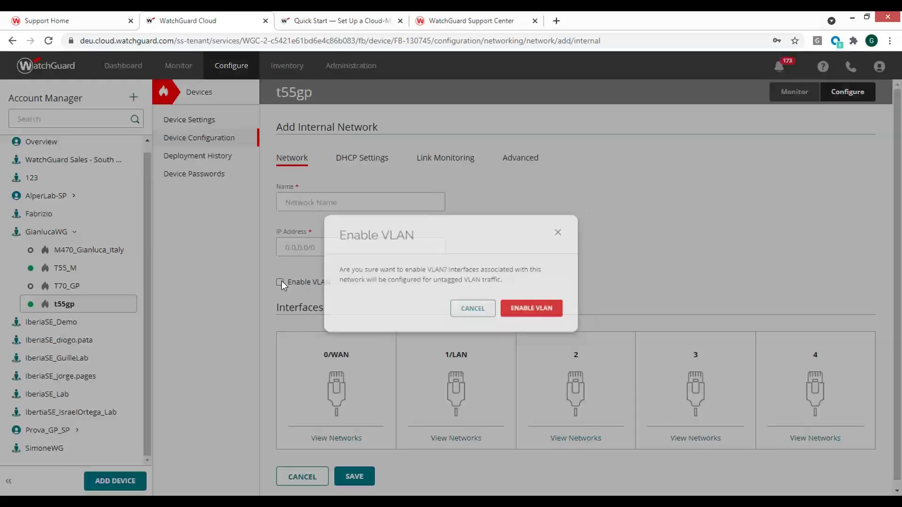
left_click(540, 312)
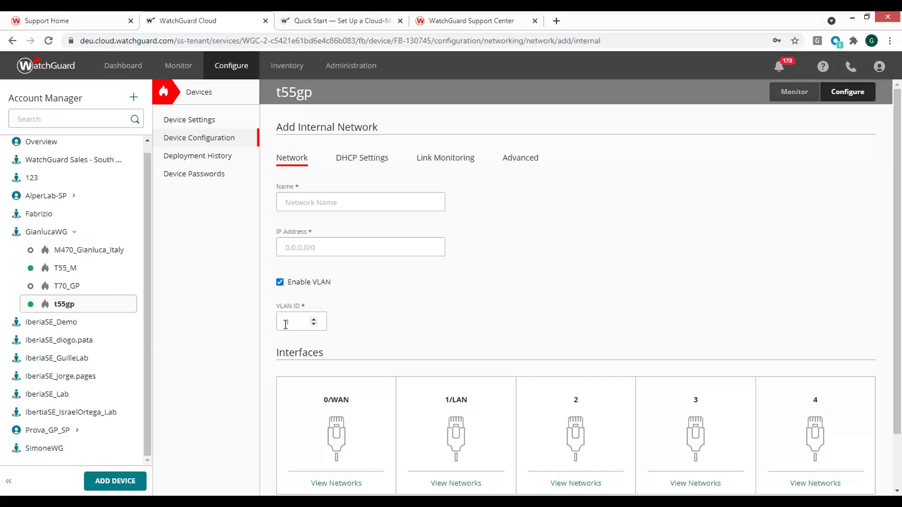
scroll(428, 287, "down", 1)
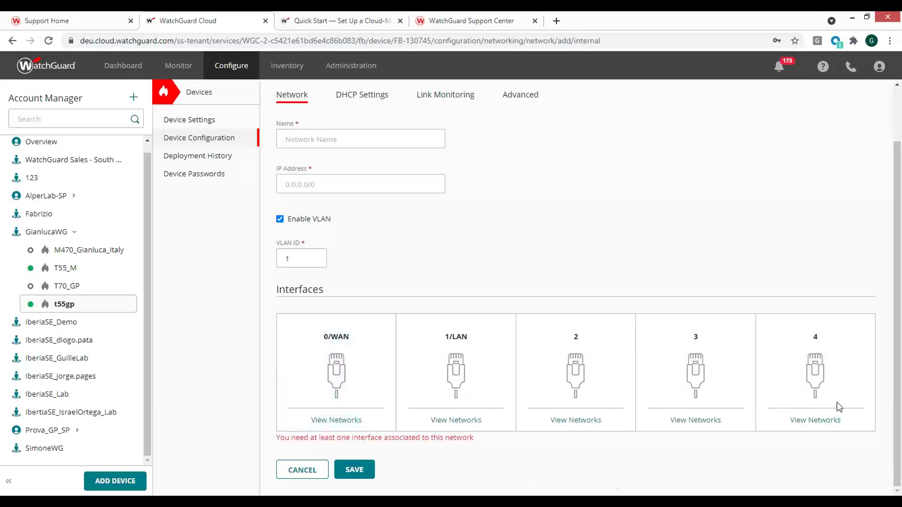
Leave the new internal network unsaved and reopen the Networks settings to review the WAN Settings and Interfaces sections.
left_click(183, 138)
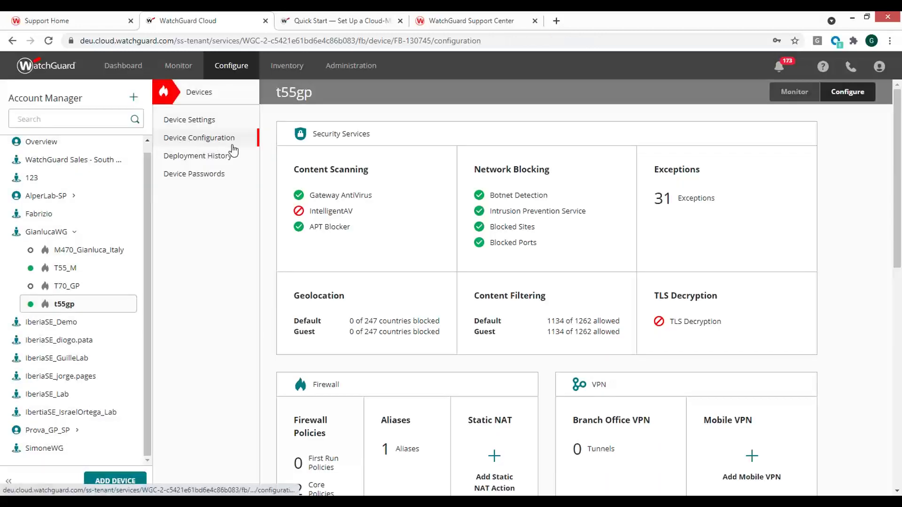
scroll(478, 315, "down", 6)
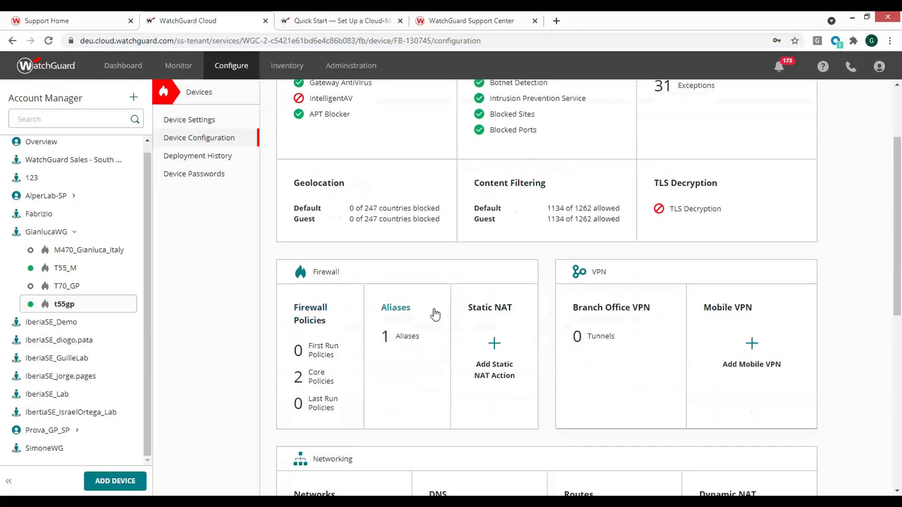
left_click(323, 334)
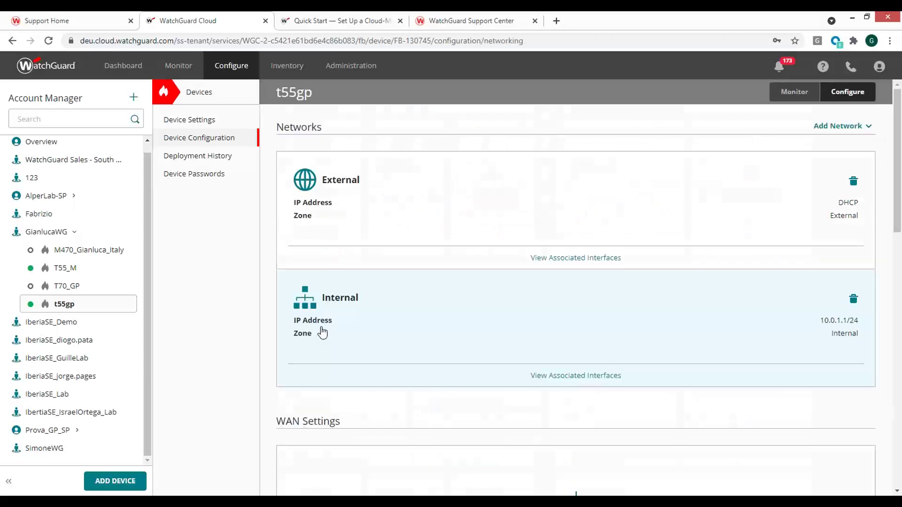
scroll(535, 221, "down", 2)
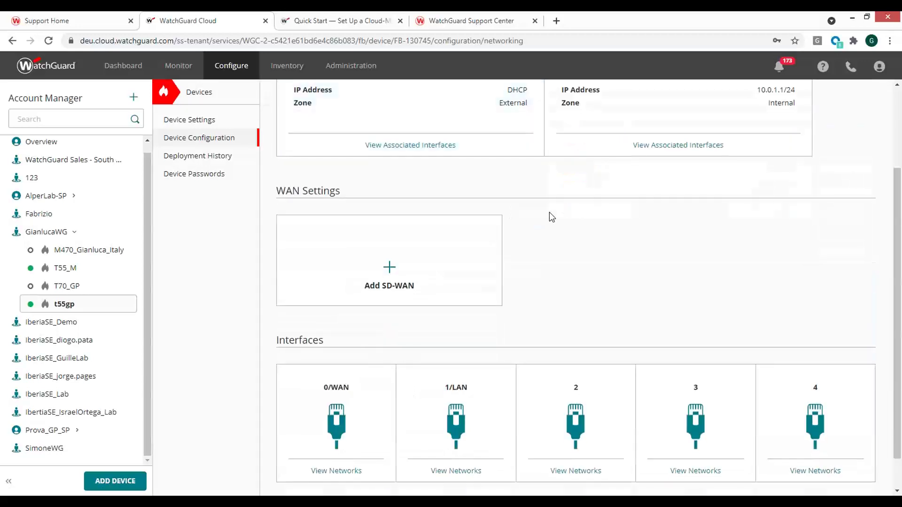
scroll(543, 178, "down", 1)
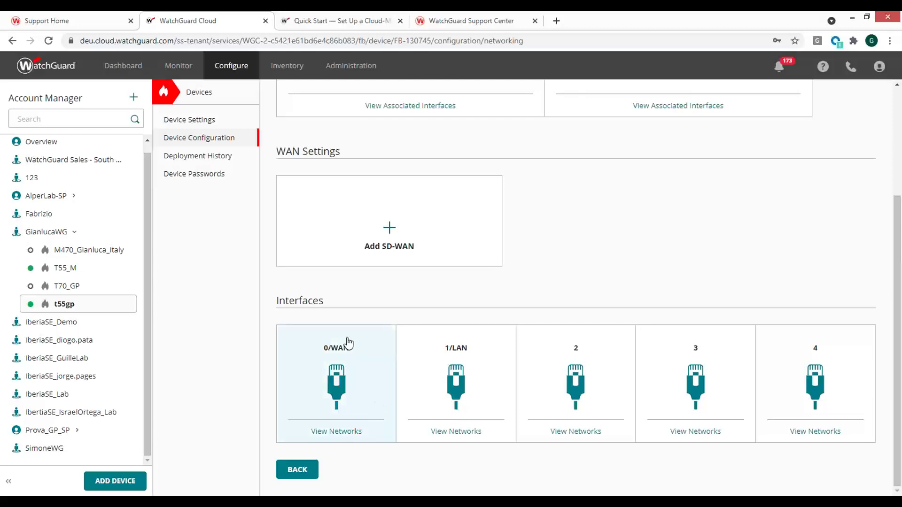
Examine which networks are assigned to the physical interfaces and which interfaces are associated with the Internal network.
mouse_move(329, 430)
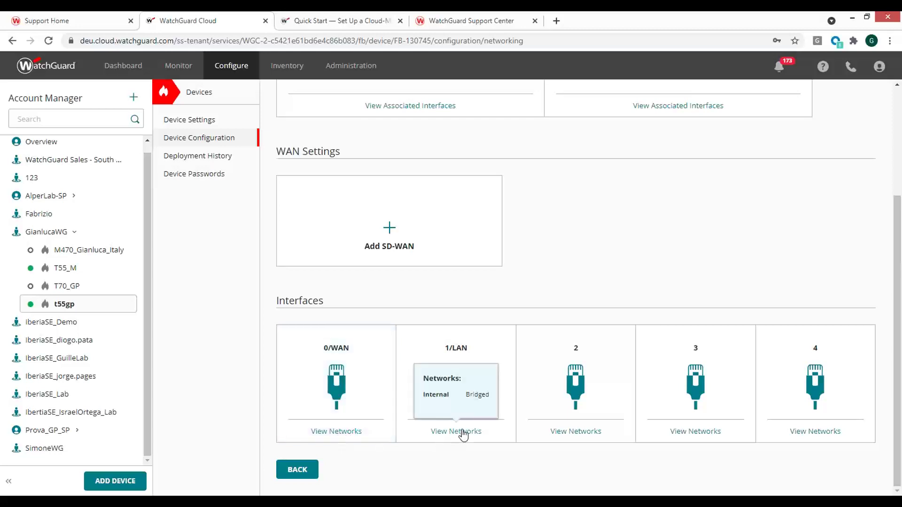
mouse_move(567, 438)
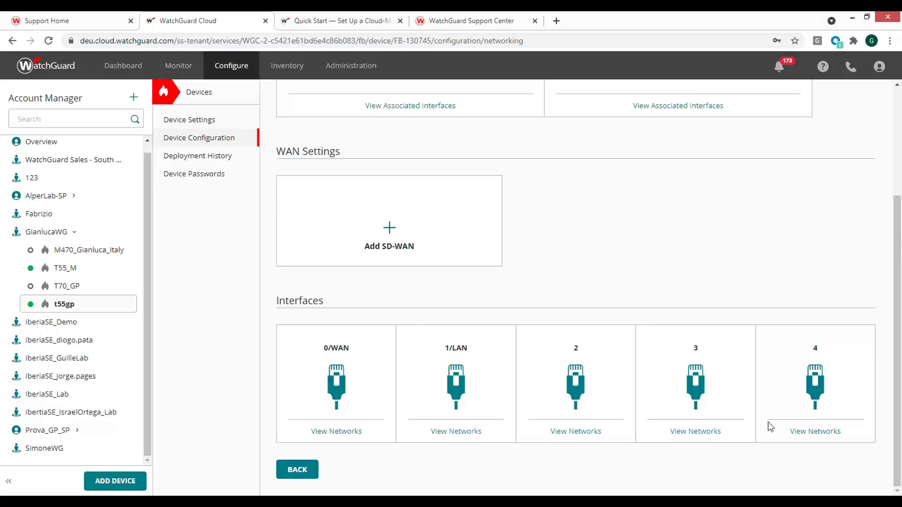
scroll(708, 247, "up", 3)
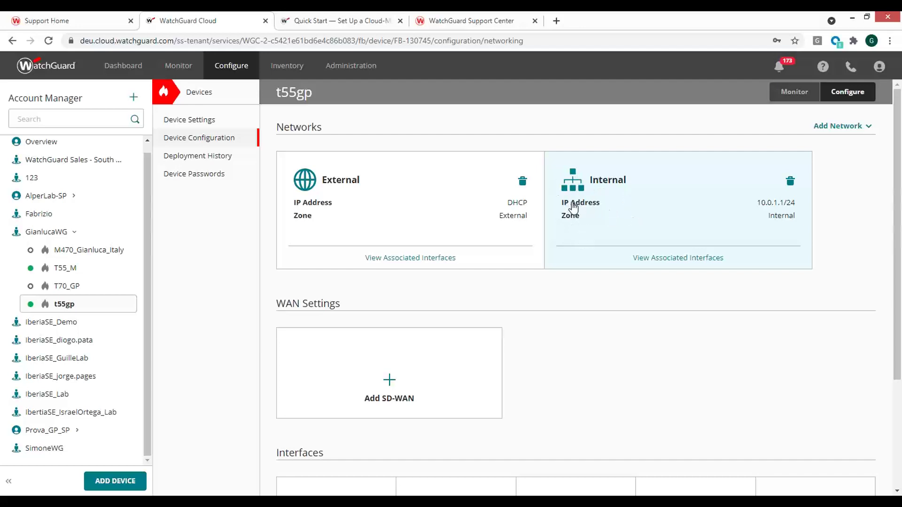
mouse_move(650, 266)
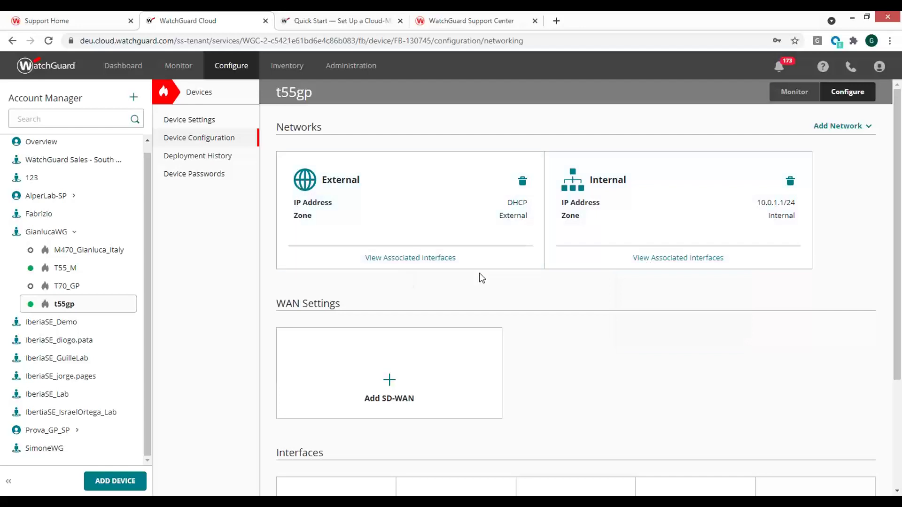
mouse_move(696, 268)
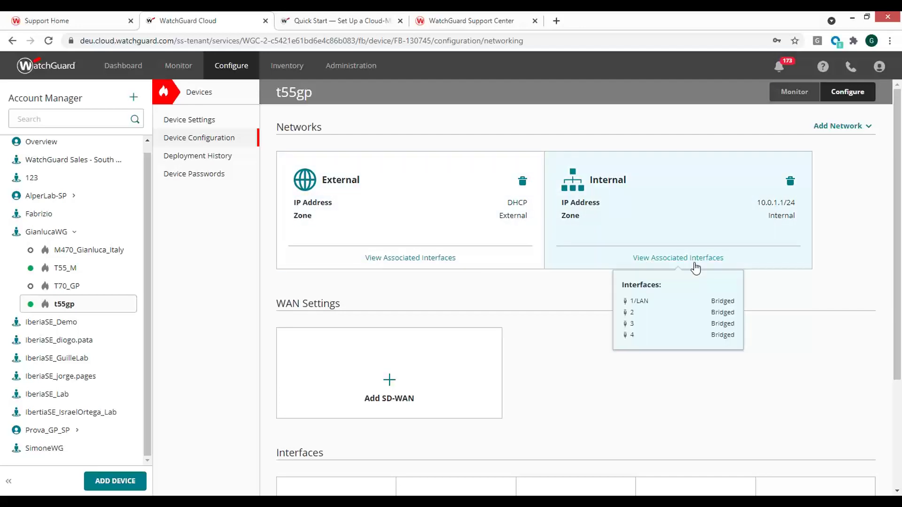
Set interface 4 to No Traffic in the Internal network's settings and save the network.
left_click(575, 188)
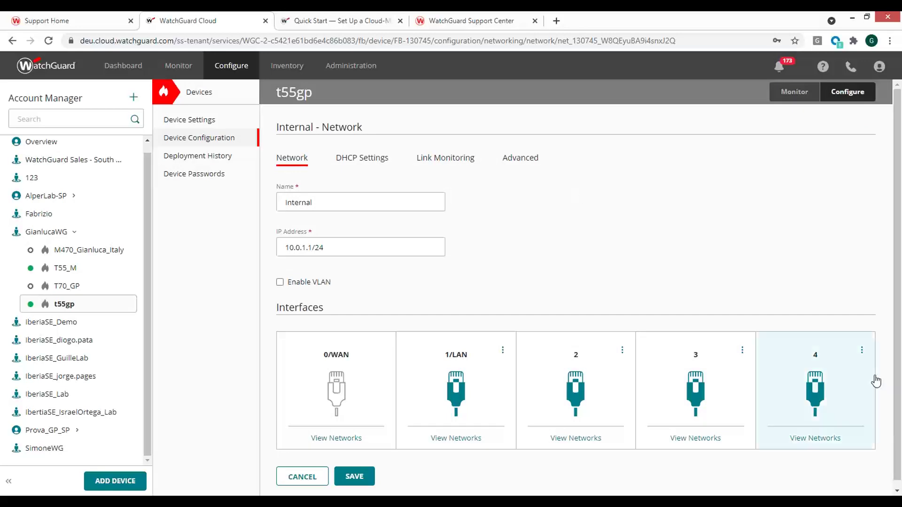
left_click(863, 352)
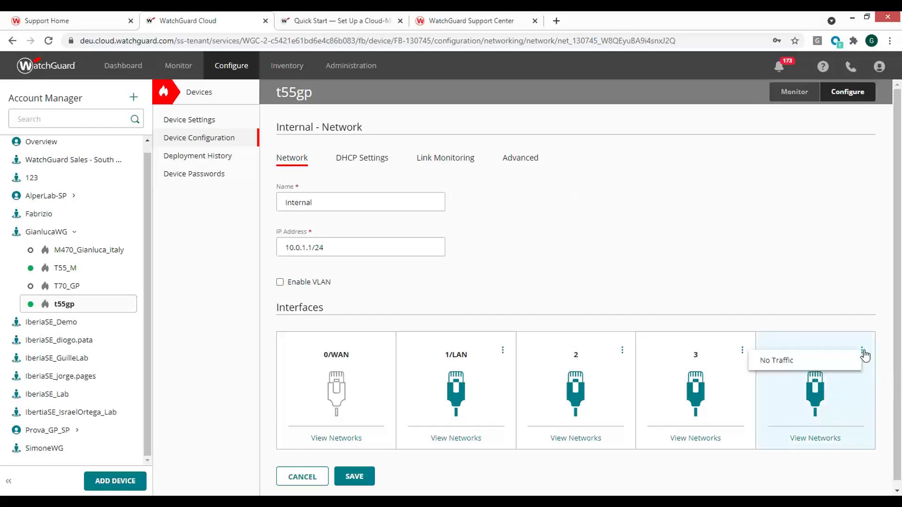
left_click(826, 364)
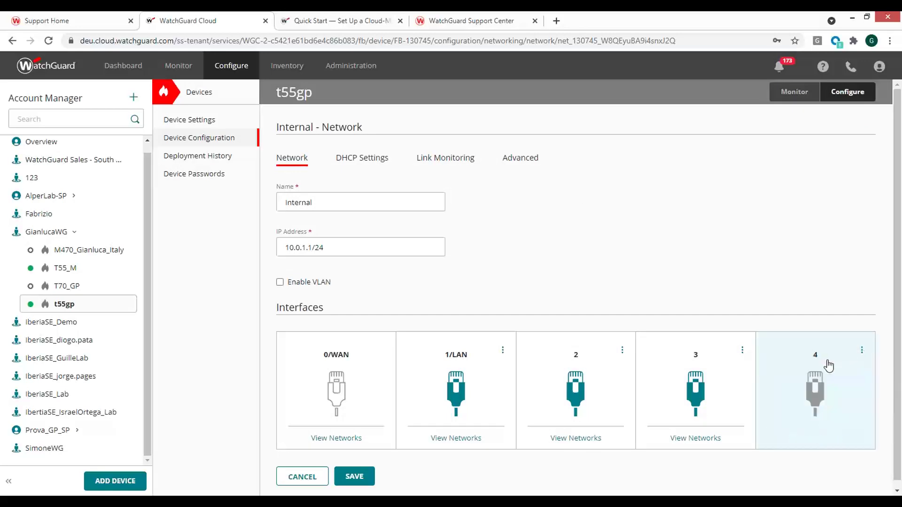
left_click(352, 478)
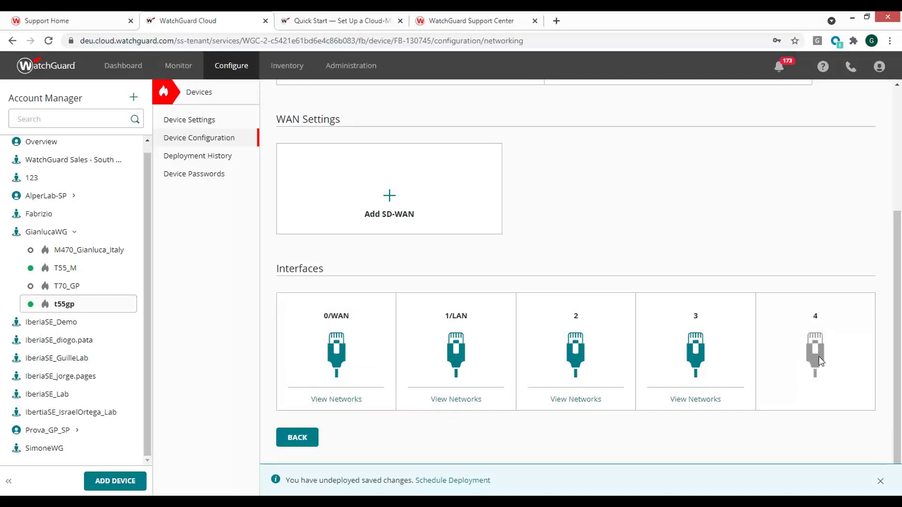
Open the form for adding a new external network to t55gp.
scroll(817, 362, "up", 4)
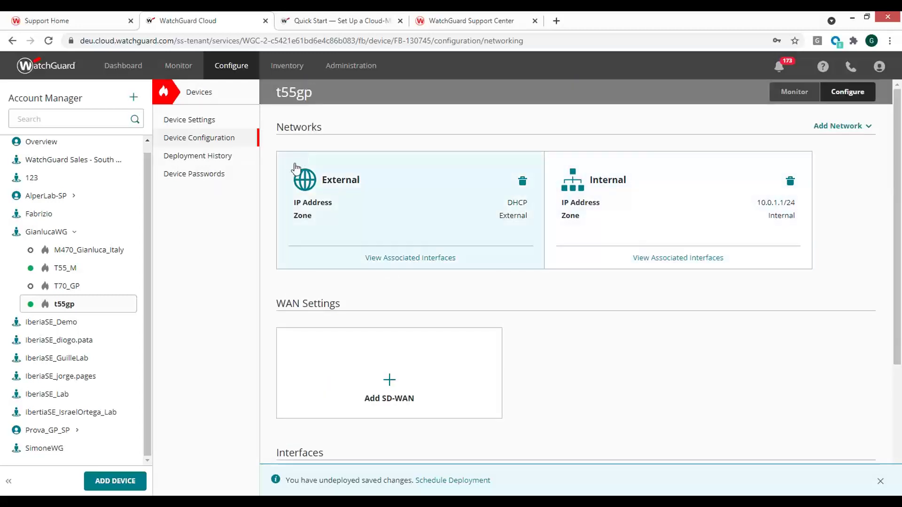
left_click(862, 127)
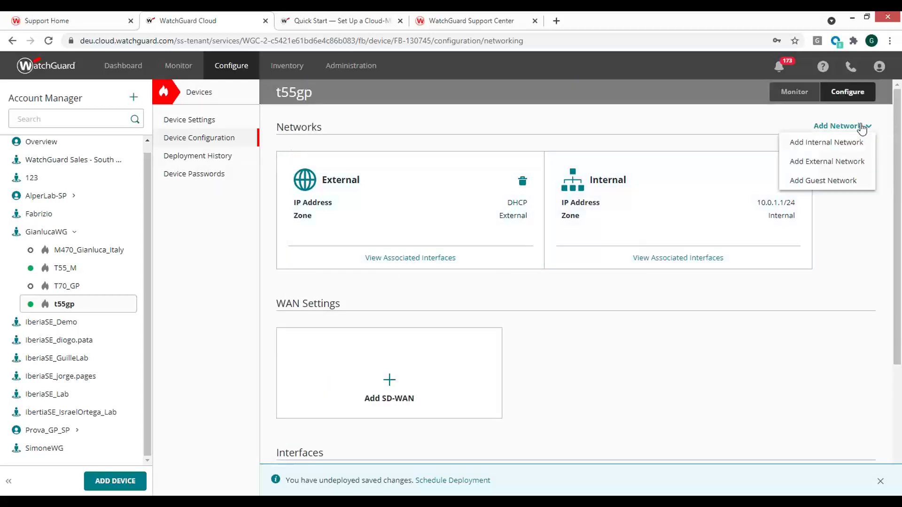
left_click(836, 162)
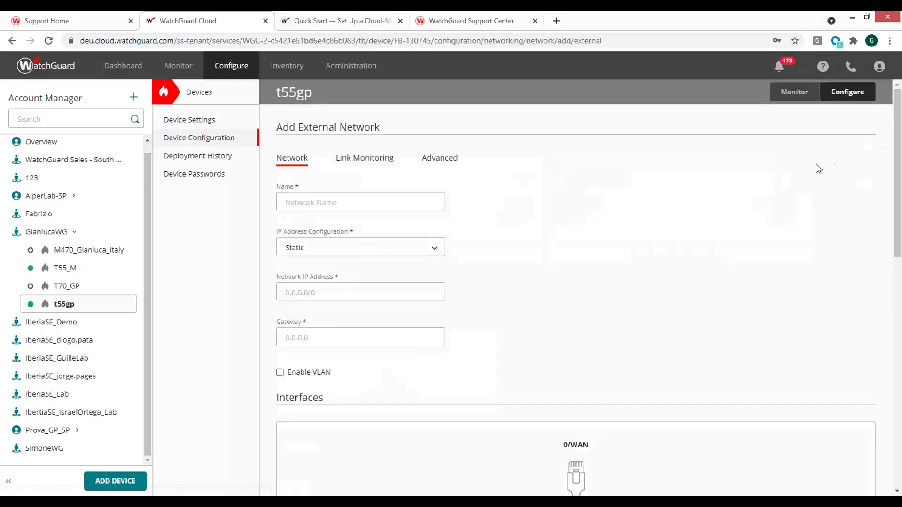
Name the new external network ISP2 and enter the static network IP address 11.11.11.11/24 with gateway 11.11.11.1.
left_click(299, 203)
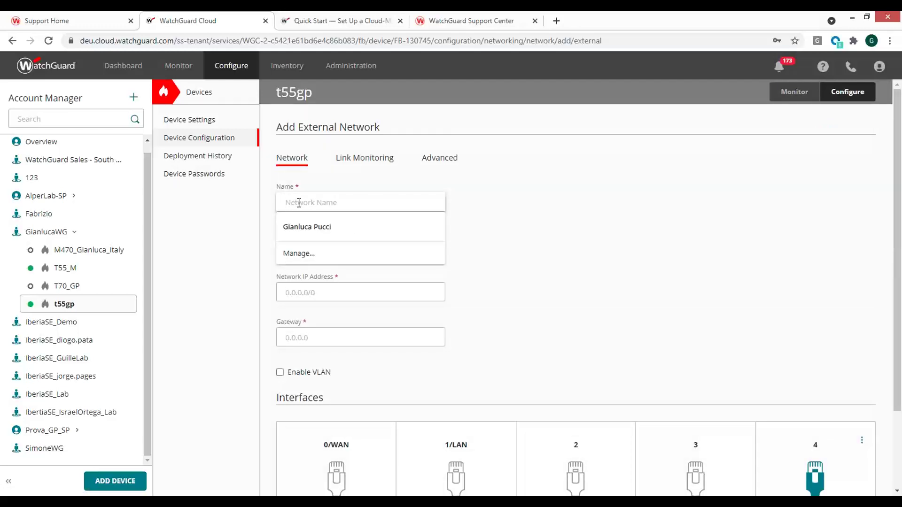
type("ISP2")
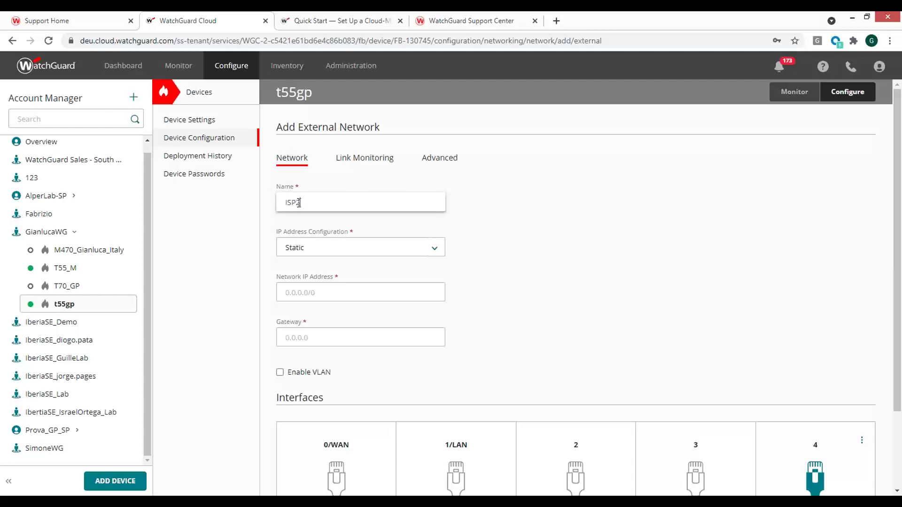
left_click(300, 291)
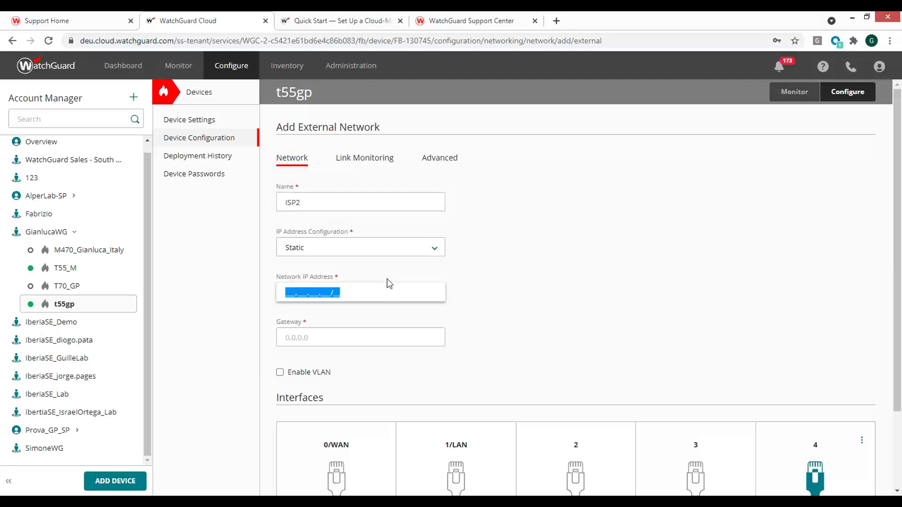
type("11.")
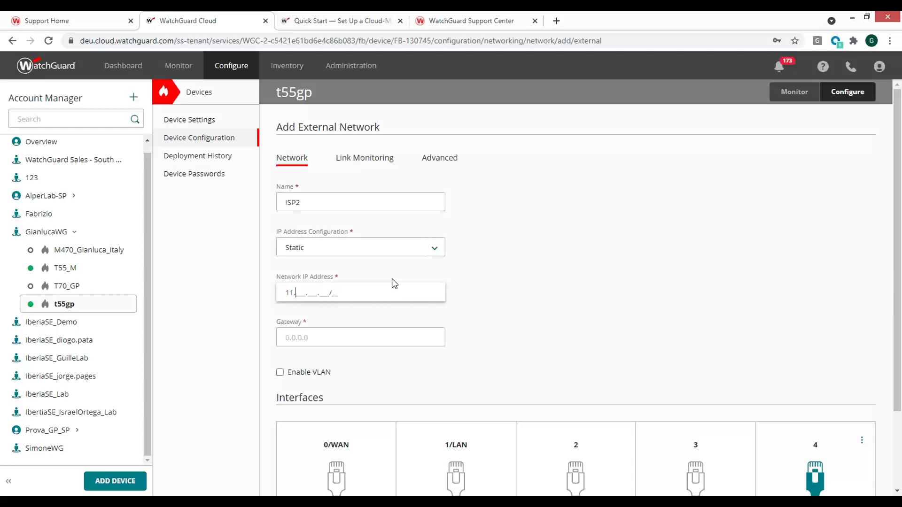
type("11.11.11/24")
key("Tab")
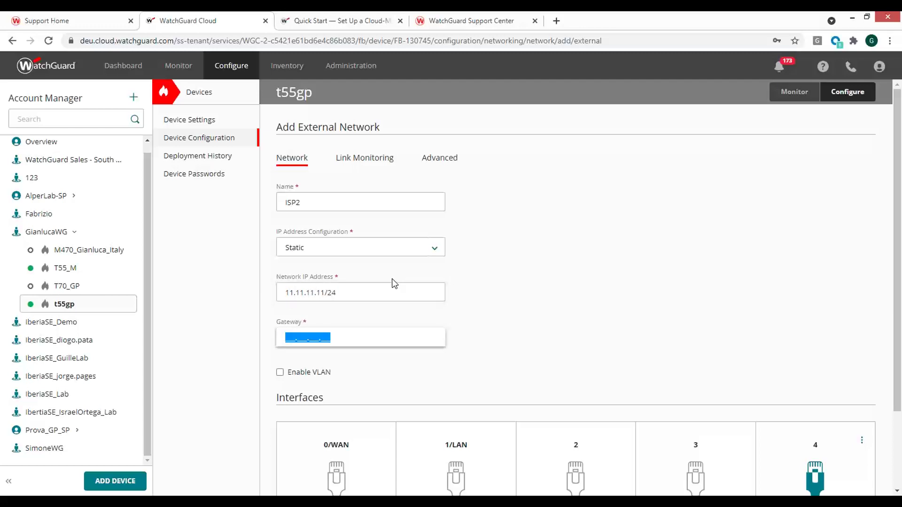
type("11.11.11.11")
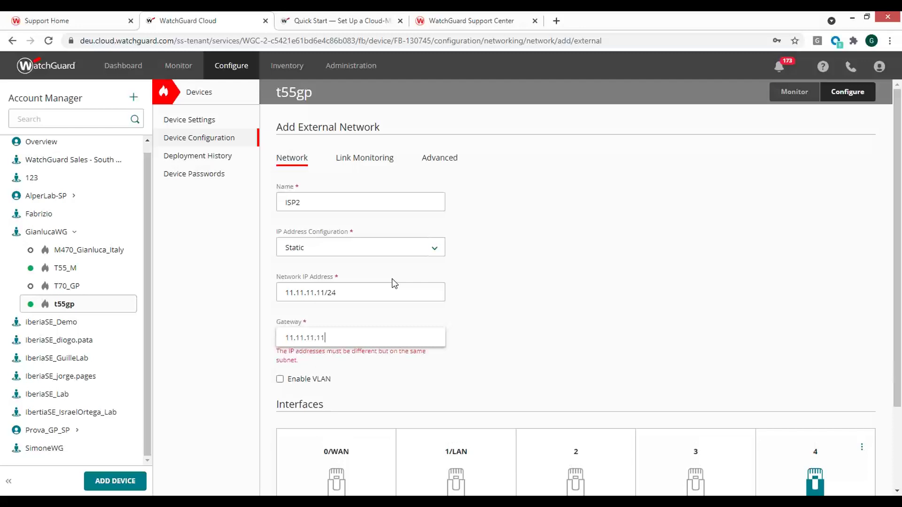
key("BackSpace")
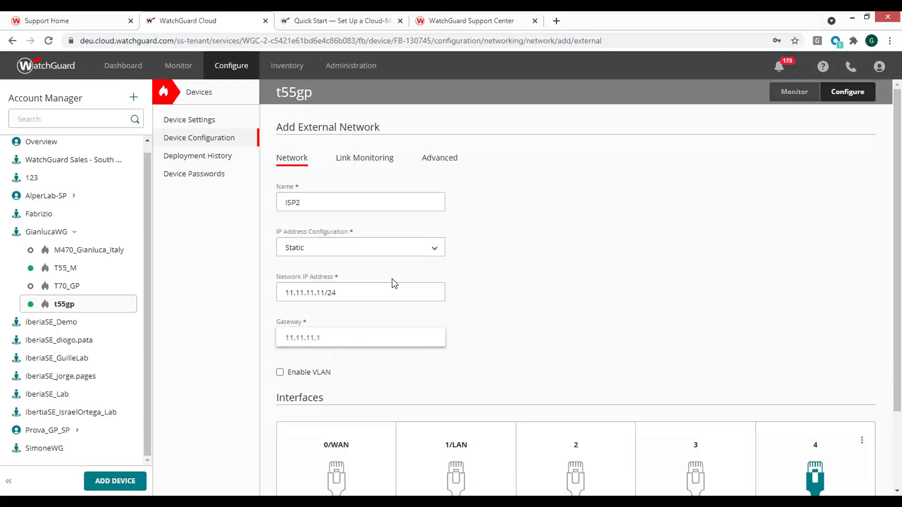
Use interface 4 for the ISP2 network and save the network.
scroll(501, 306, "down", 2)
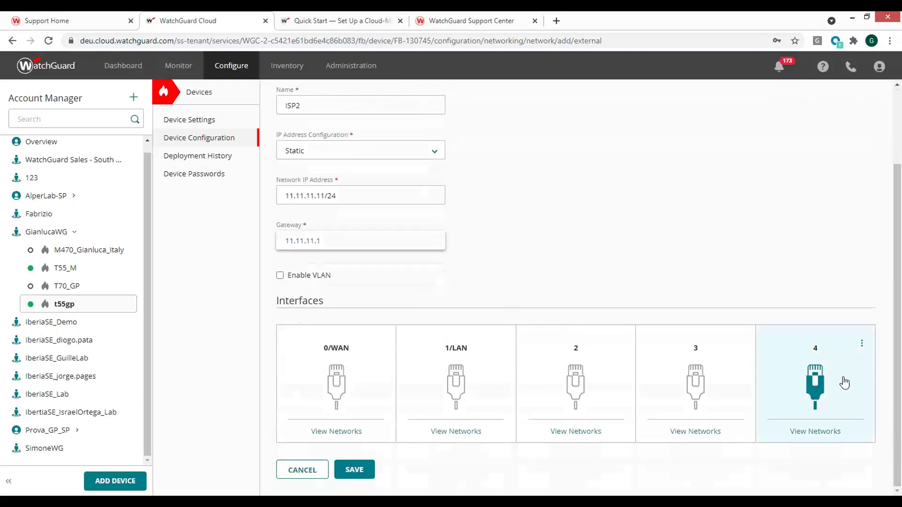
left_click(823, 367)
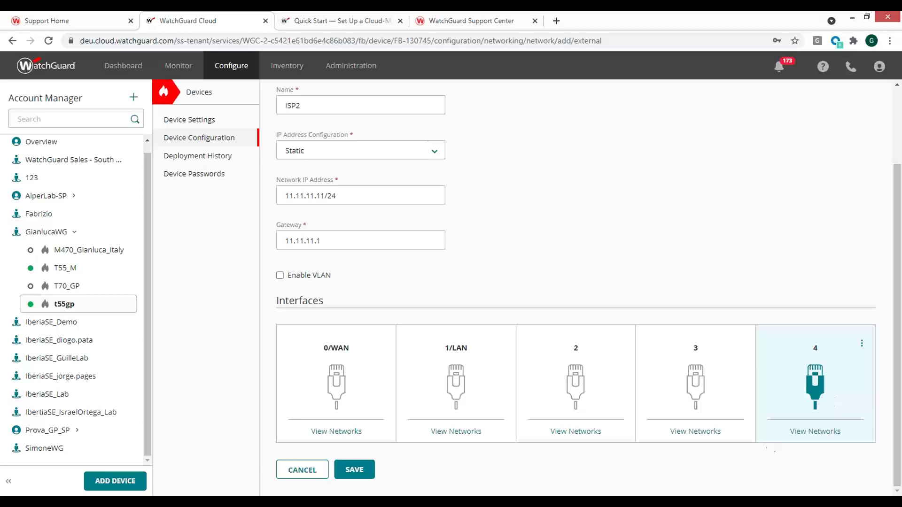
left_click(355, 471)
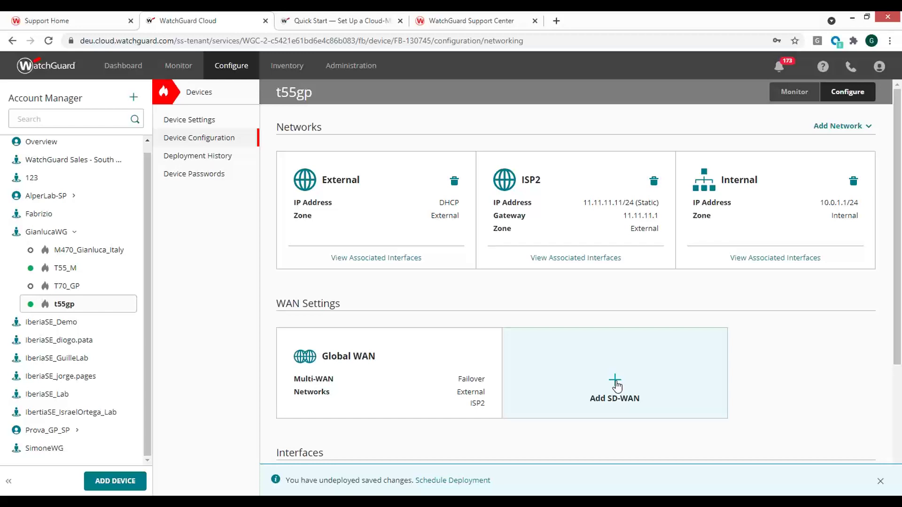
Review t55gp's configured networks, Global WAN settings and physical interfaces, including interface 4.
scroll(617, 386, "down", 3)
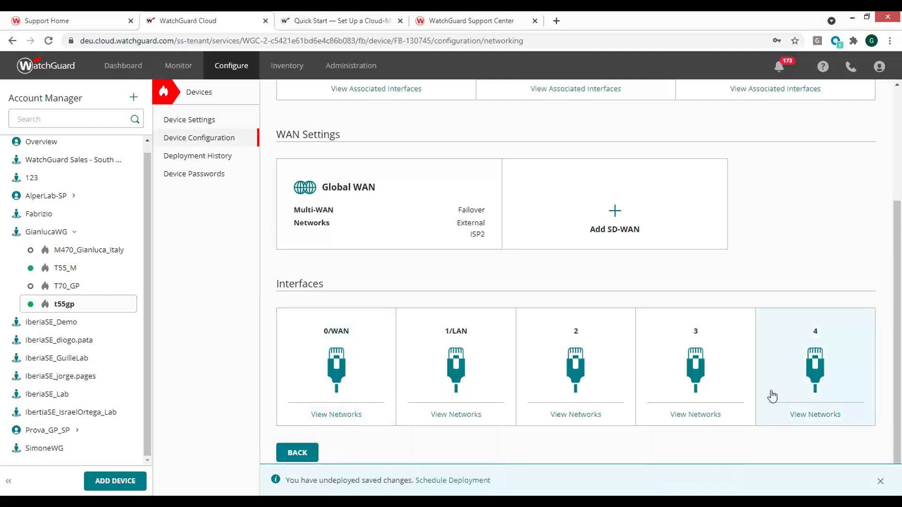
mouse_move(821, 422)
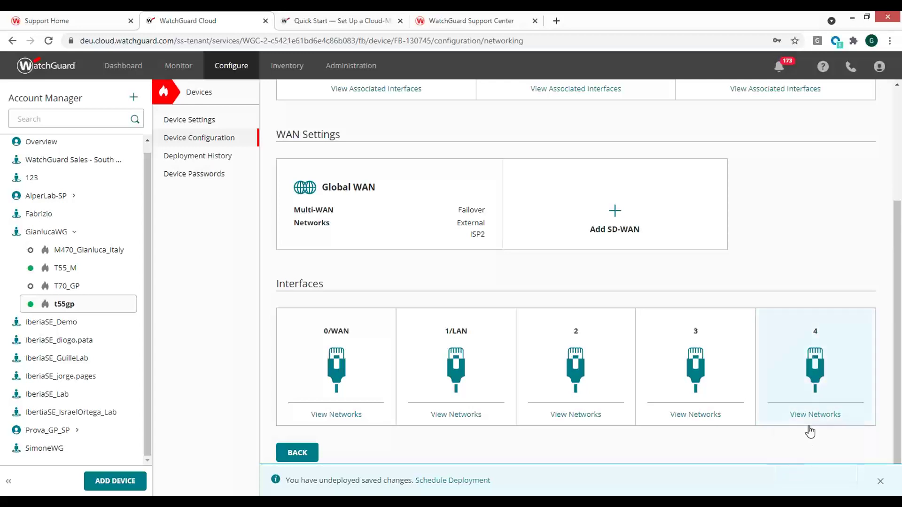
scroll(740, 254, "up", 1)
scroll(740, 254, "up", 3)
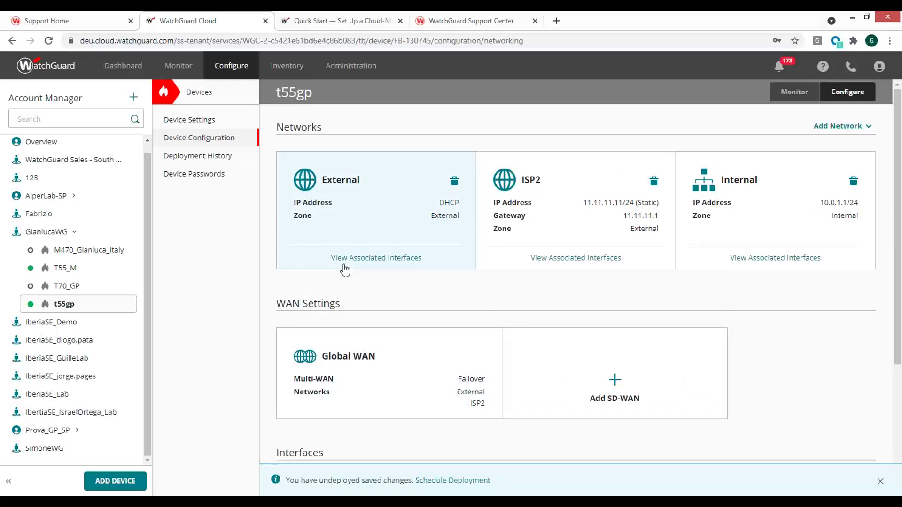
Return to t55gp's Device Configuration overview and review its Security Services, Firewall, VPN and Networking sections.
left_click(192, 141)
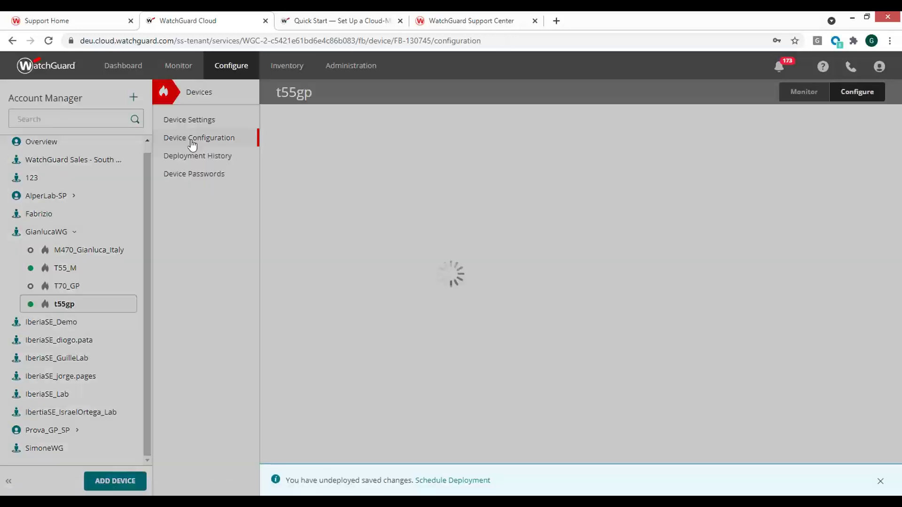
scroll(502, 285, "down", 8)
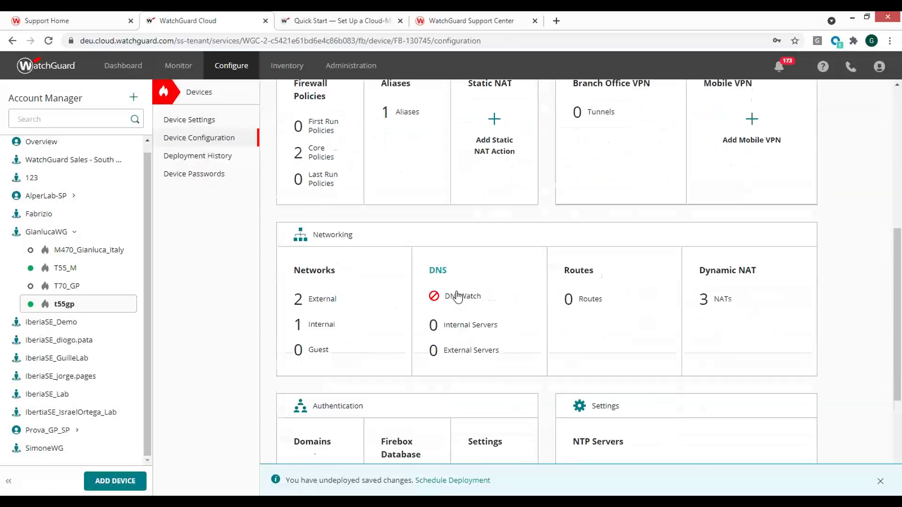
scroll(451, 292, "up", 8)
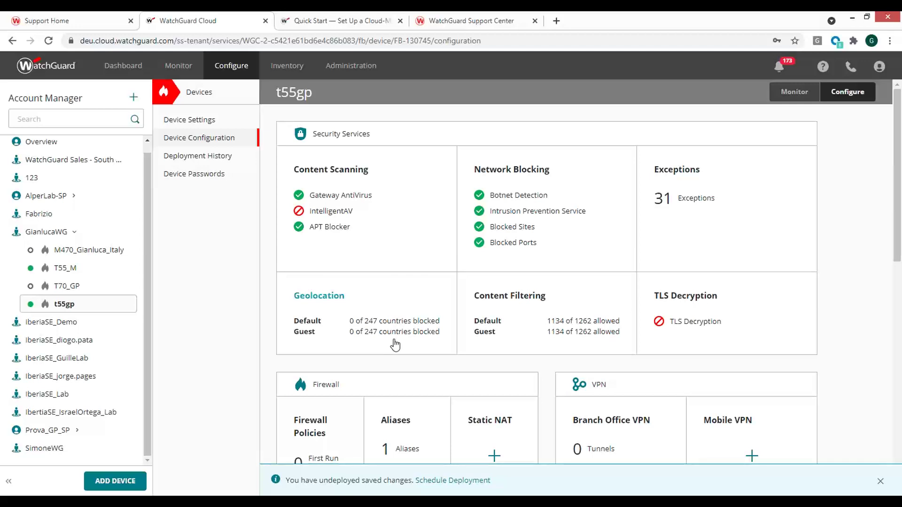
scroll(407, 359, "down", 3)
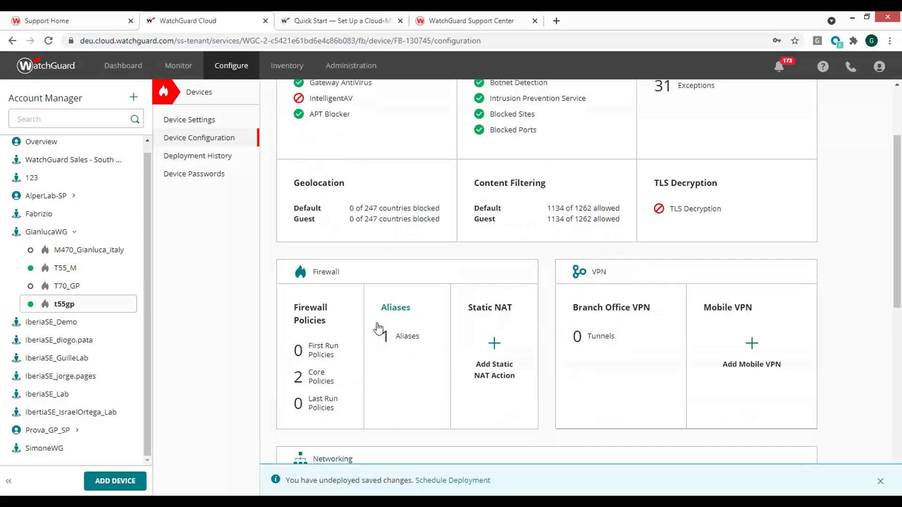
scroll(447, 365, "down", 3)
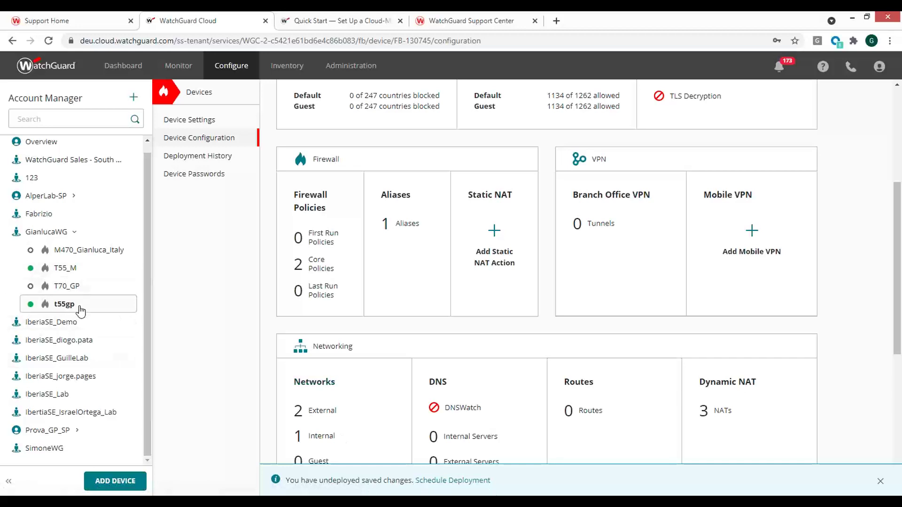
View the Schedule Deployment options for t55gp's undeployed changes in Deployment History and close them without deploying.
left_click(204, 161)
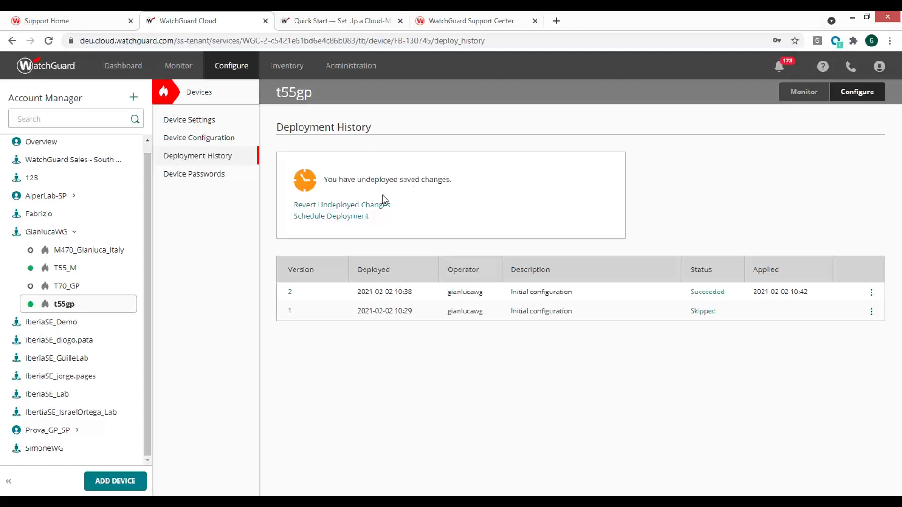
left_click(353, 219)
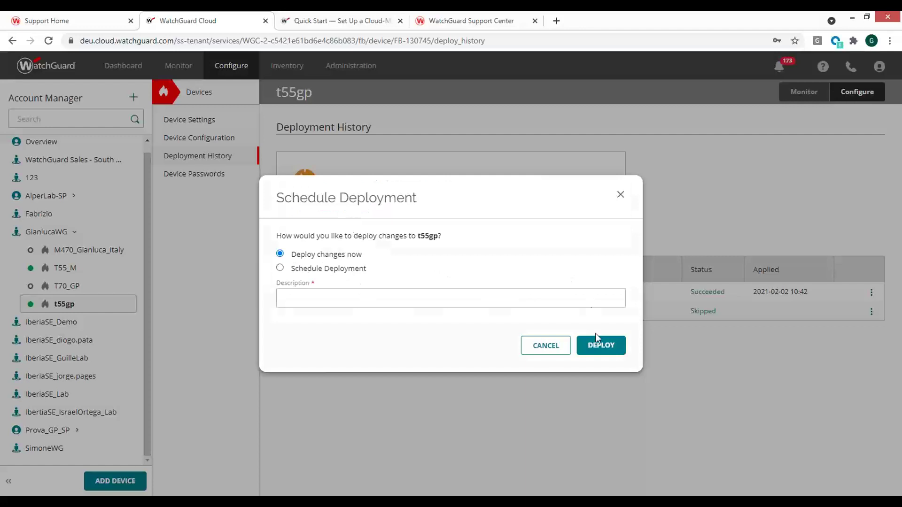
left_click(280, 269)
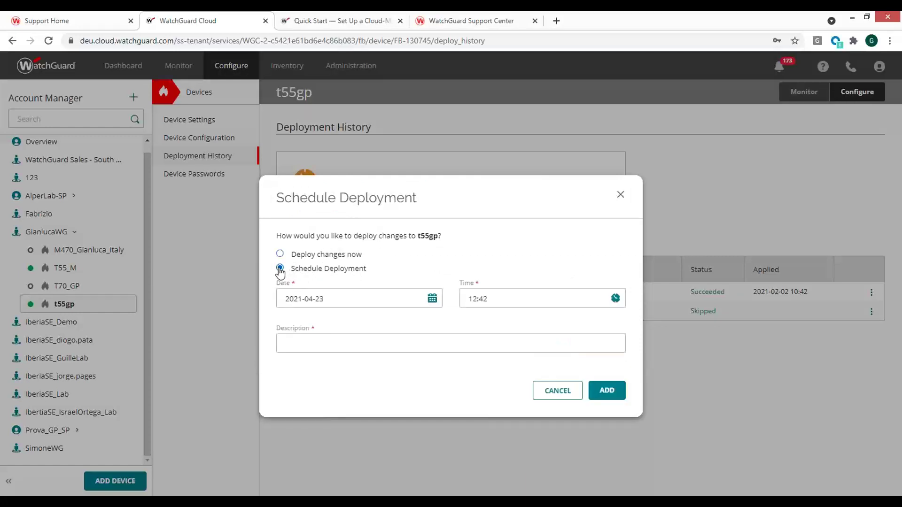
left_click(620, 194)
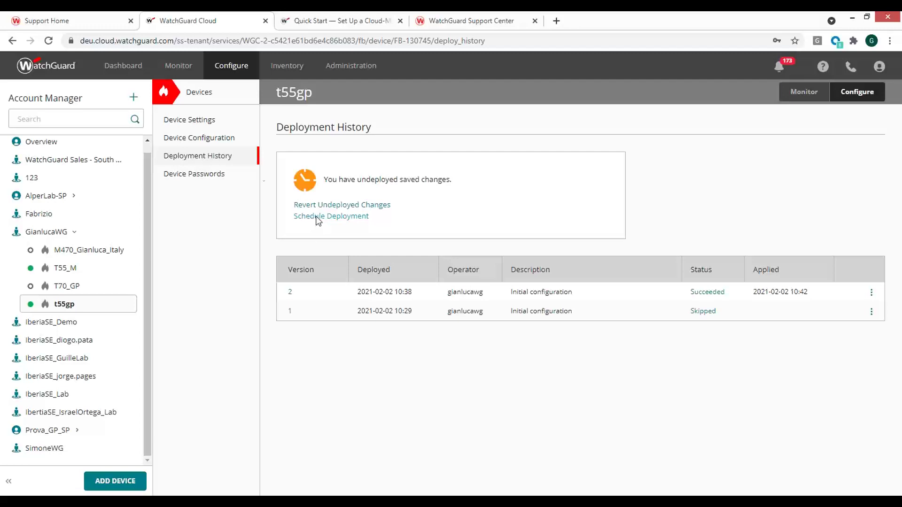
Open the form for adding a Branch Office VPN to t55gp to view its device type and endpoint options.
left_click(197, 141)
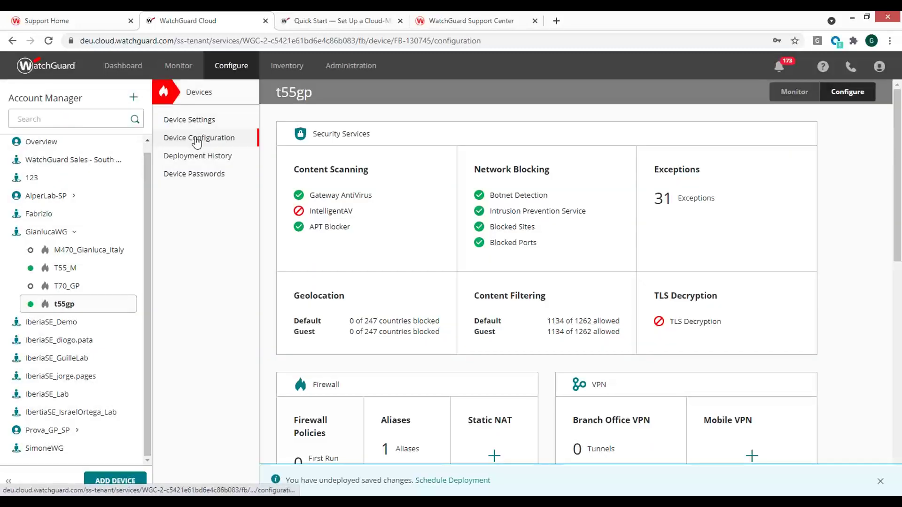
scroll(484, 334, "down", 5)
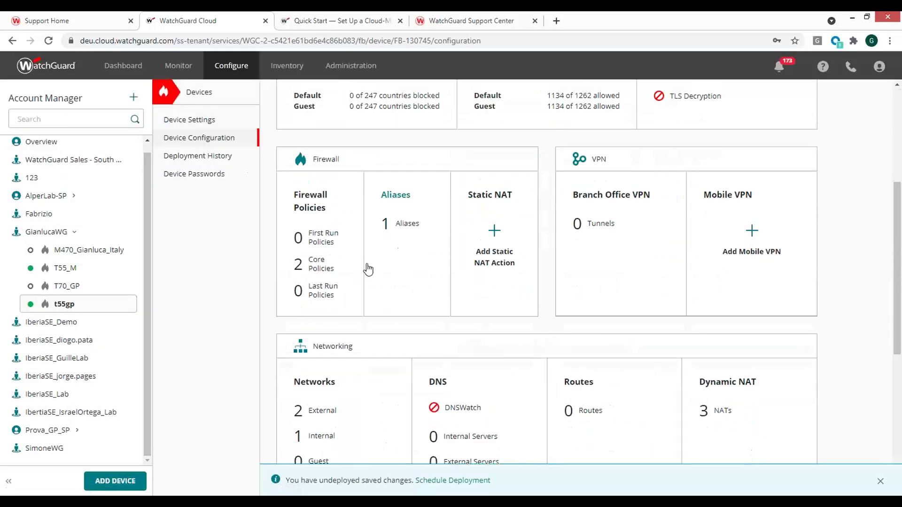
left_click(604, 200)
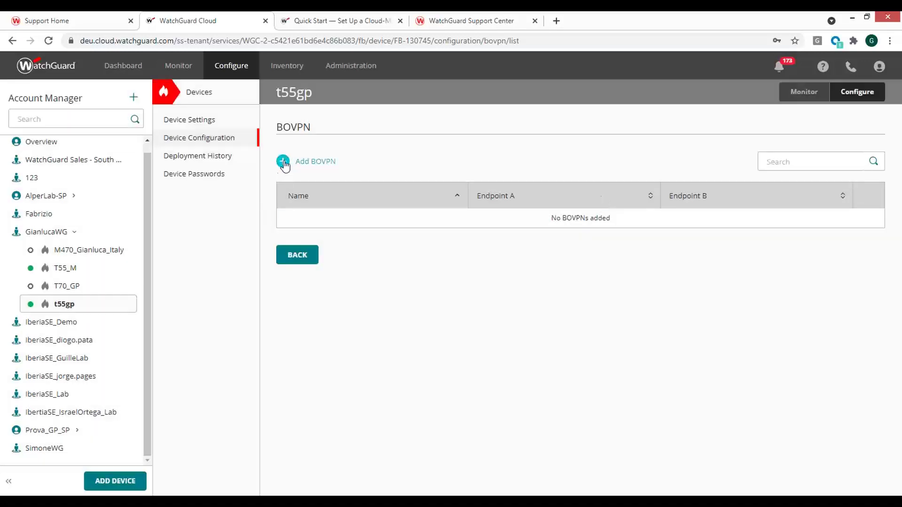
left_click(283, 161)
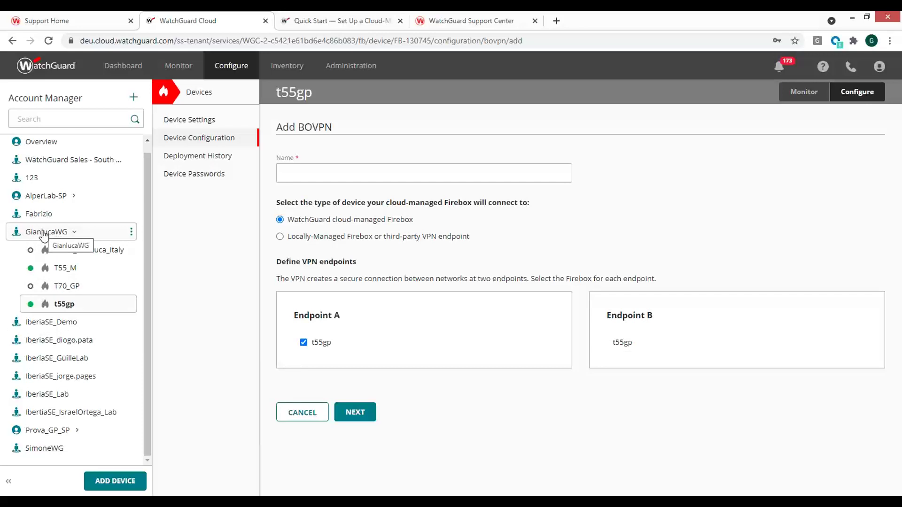
Leave the BOVPN form unsaved and review the Networking, Authentication and Settings sections of t55gp's Device Configuration.
left_click(196, 143)
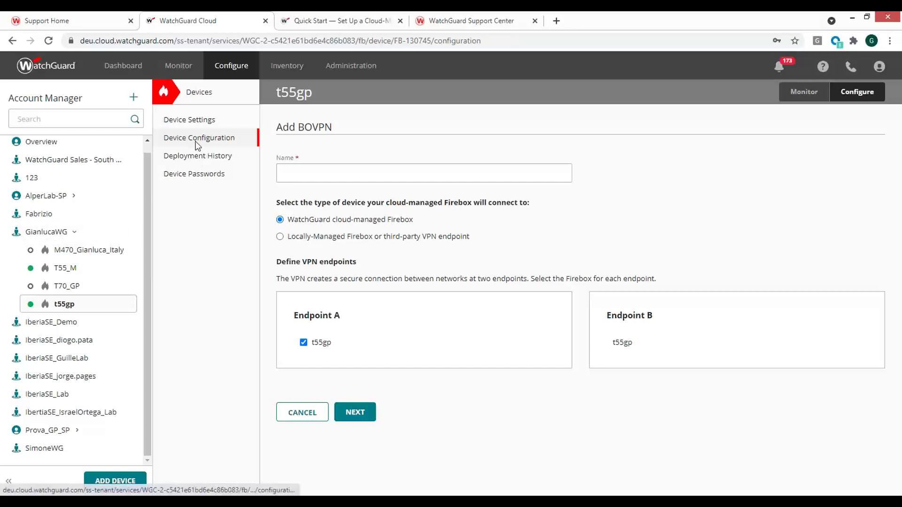
scroll(407, 303, "down", 1)
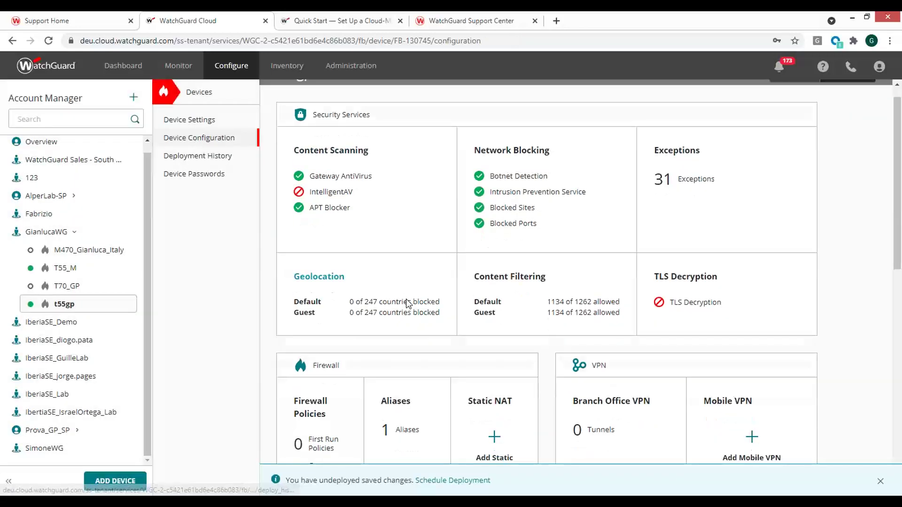
scroll(408, 303, "down", 5)
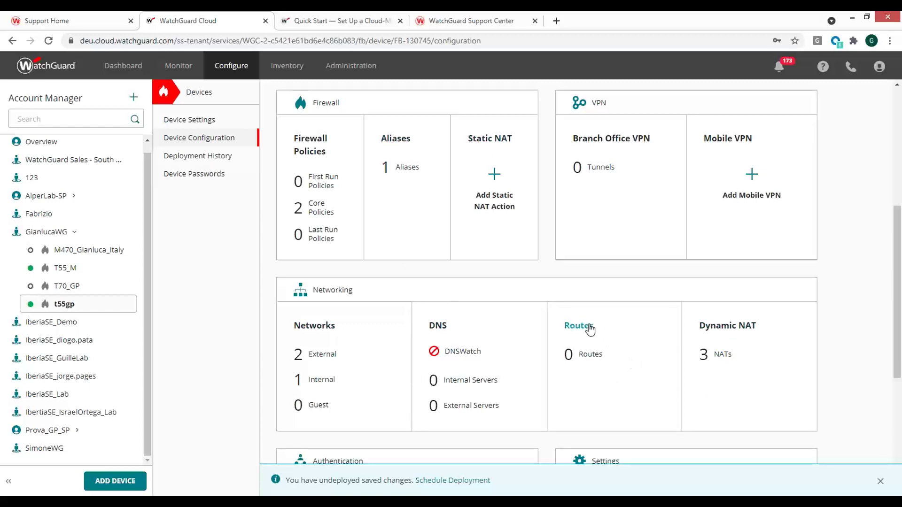
scroll(595, 326, "down", 3)
scroll(595, 313, "down", 3)
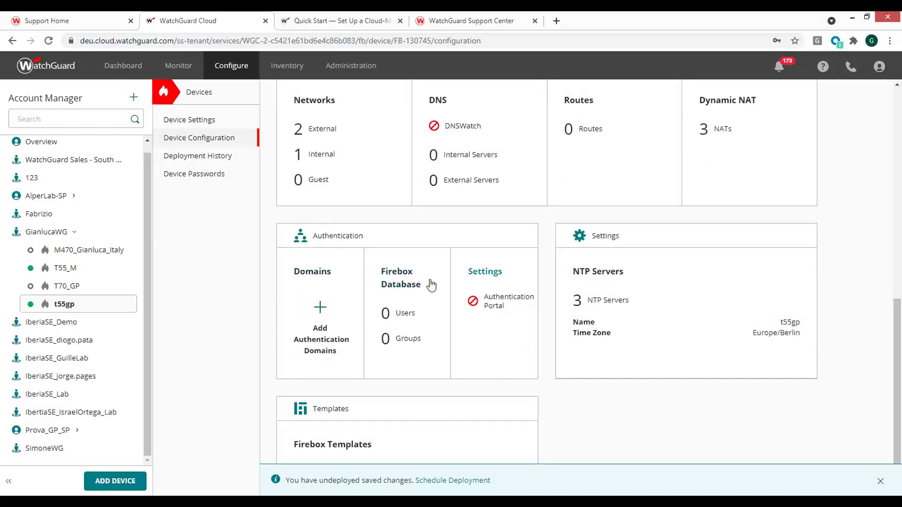
Open the Add Authentication Domain form, check its Type setting and return to Device Configuration without saving.
left_click(321, 312)
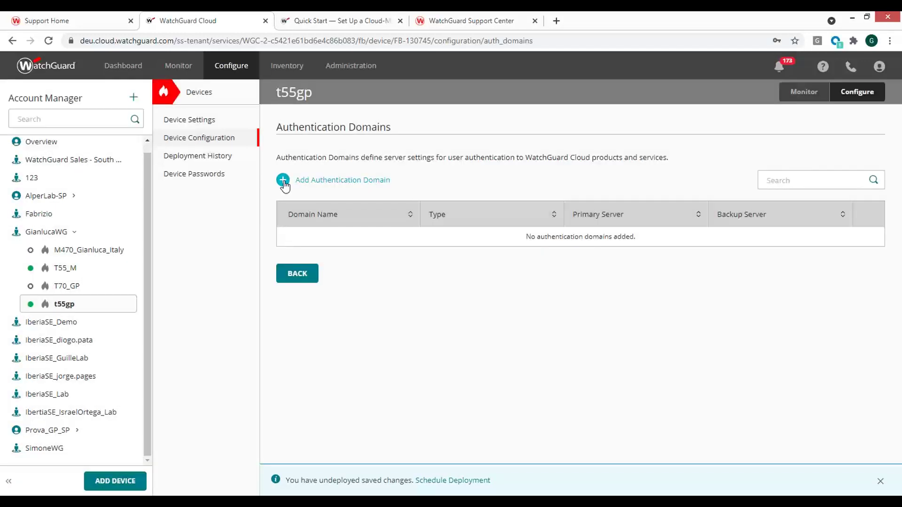
left_click(283, 180)
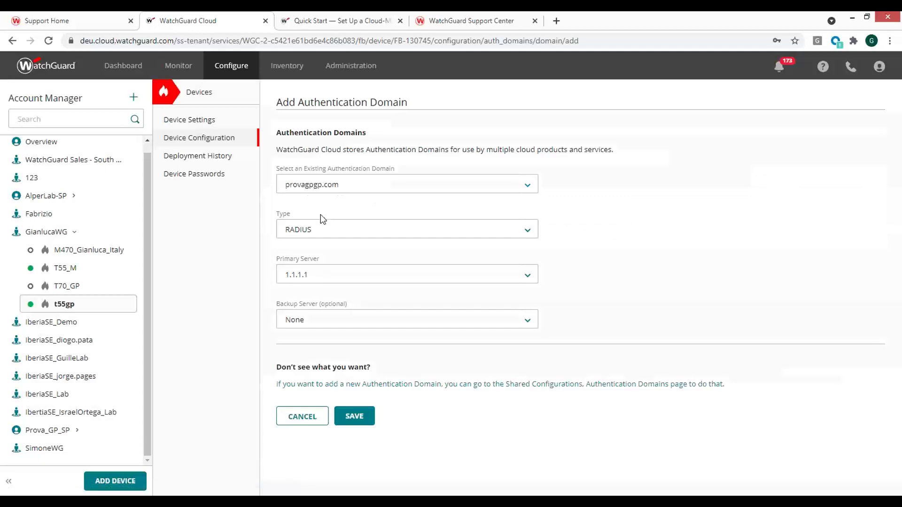
left_click(308, 234)
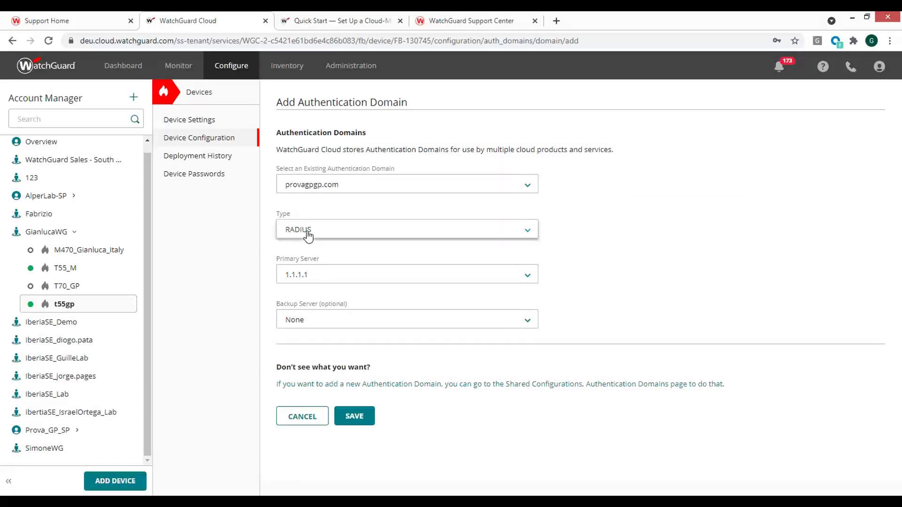
left_click(308, 234)
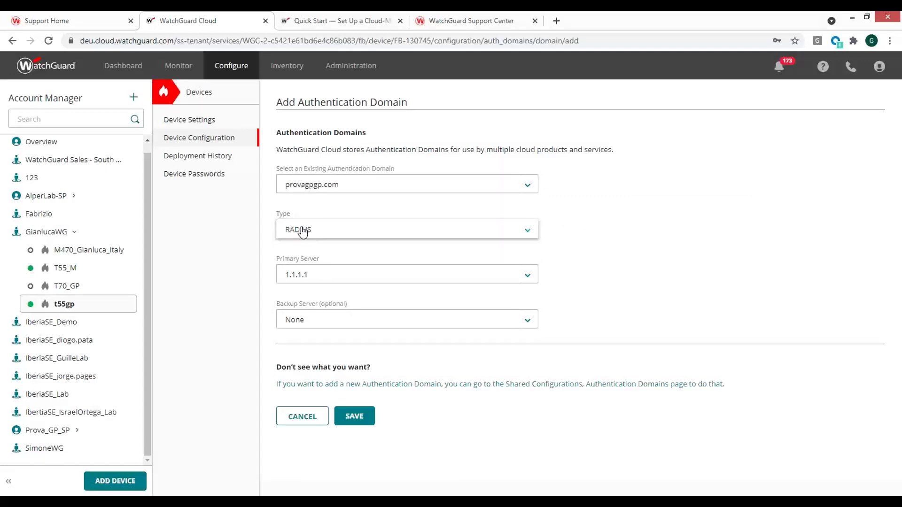
left_click(206, 138)
scroll(374, 336, "down", 7)
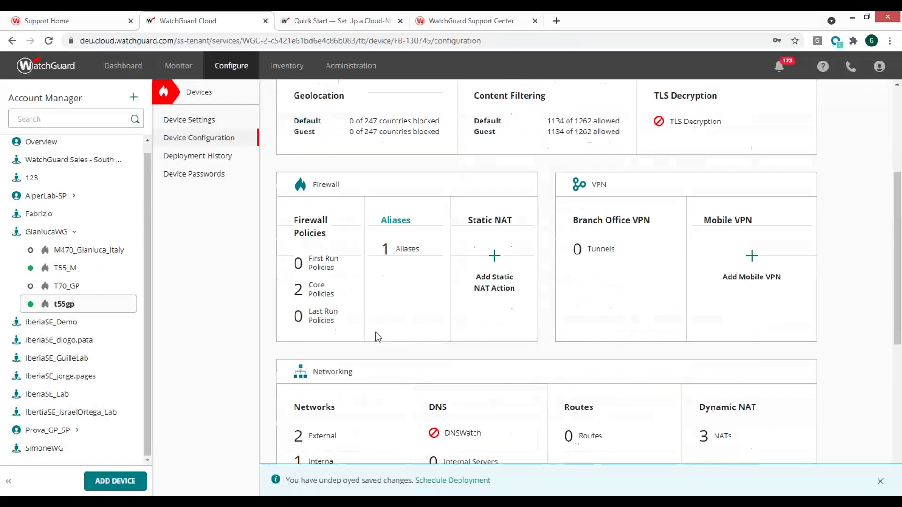
View t55gp's authentication domains and the Add Authentication Domain form again, and return to Device Configuration without saving.
scroll(323, 352, "down", 3)
left_click(321, 275)
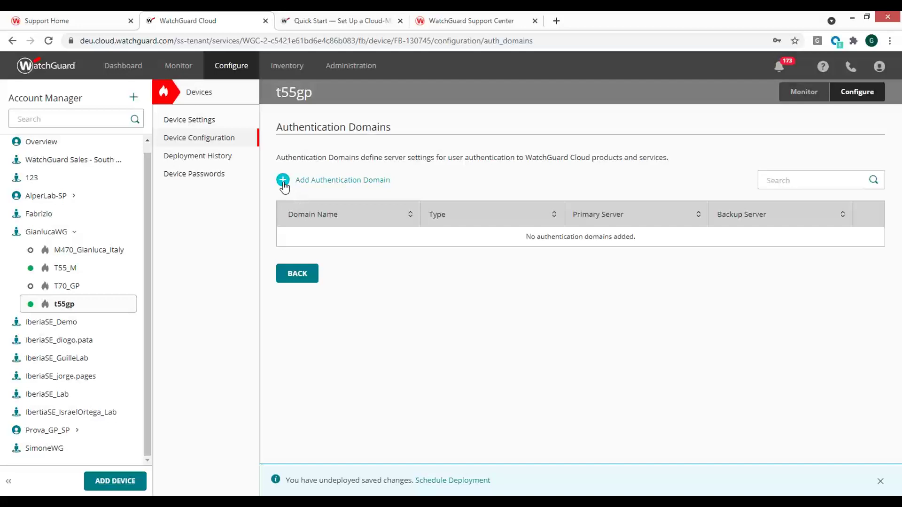
left_click(283, 180)
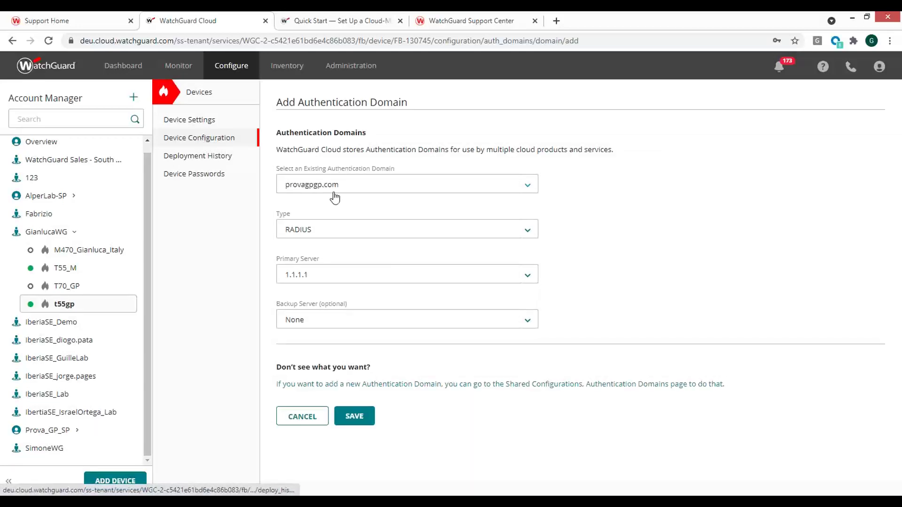
left_click(201, 141)
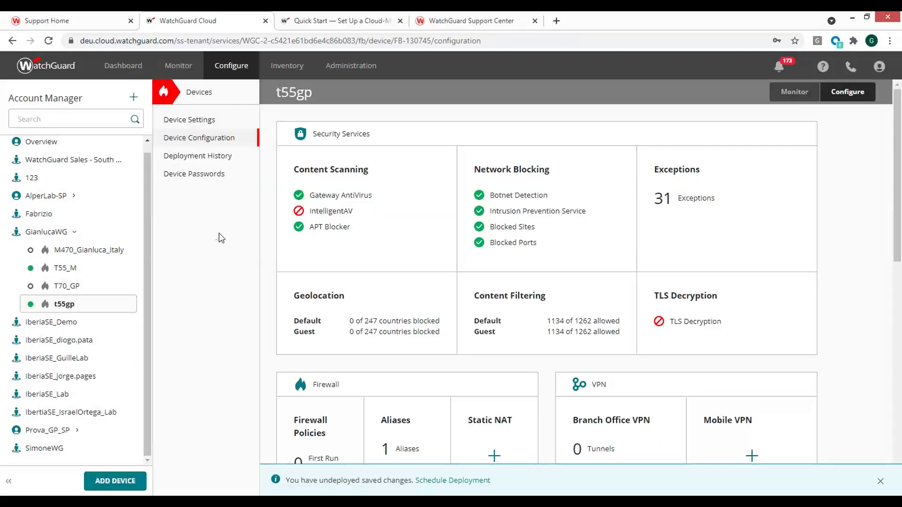
Open t55gp's Firebox Database to view its group and user options, and go back to review the rest of Device Configuration.
scroll(448, 404, "down", 10)
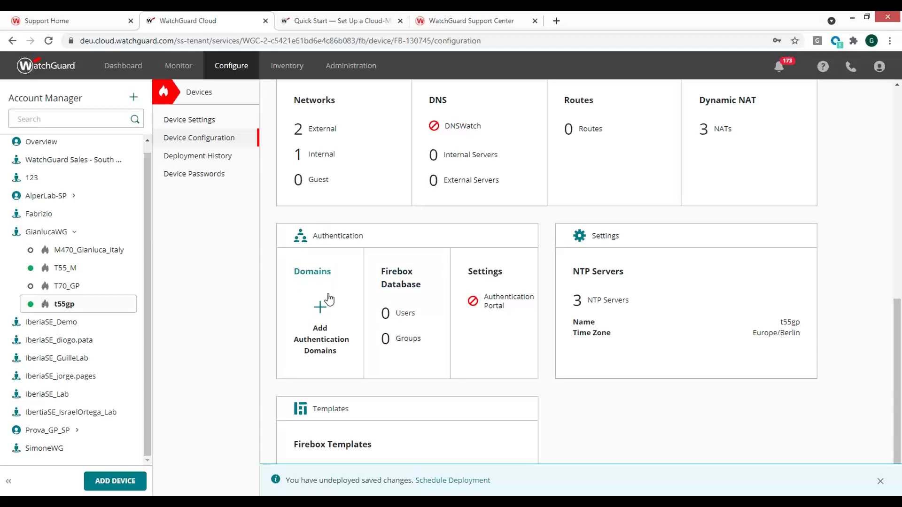
left_click(402, 285)
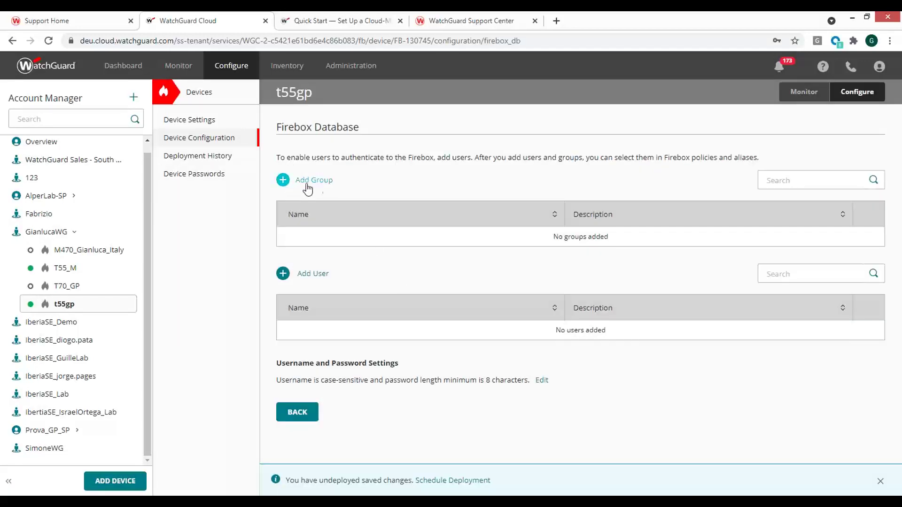
left_click(199, 139)
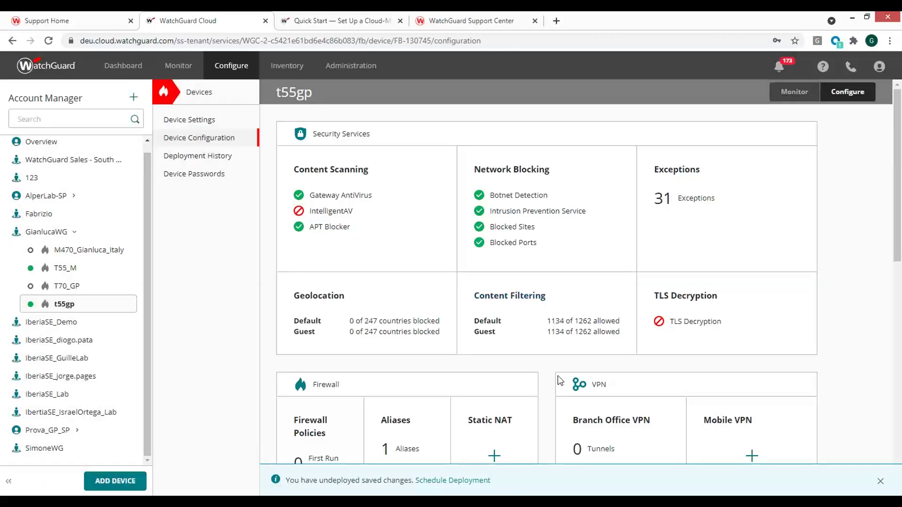
scroll(558, 378, "down", 10)
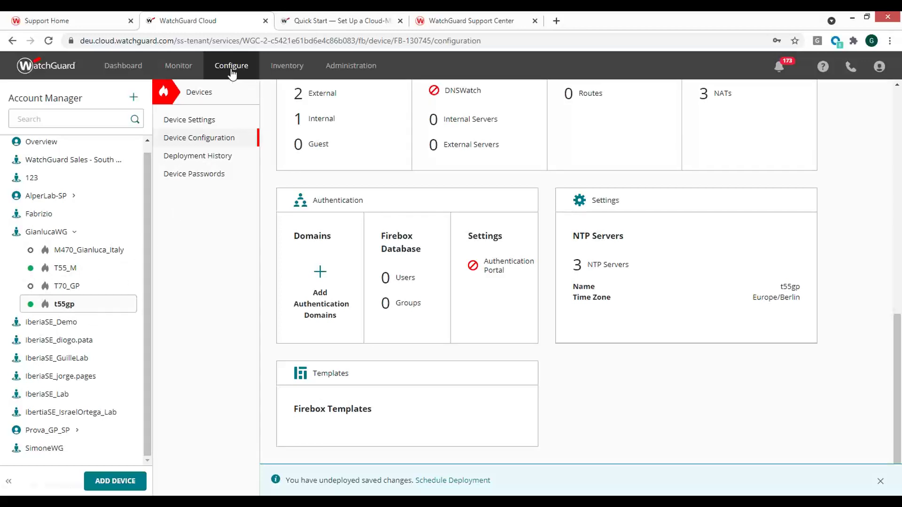
Try to add a shared Firebox template named prova12345 with the description aaaaa.
mouse_move(232, 72)
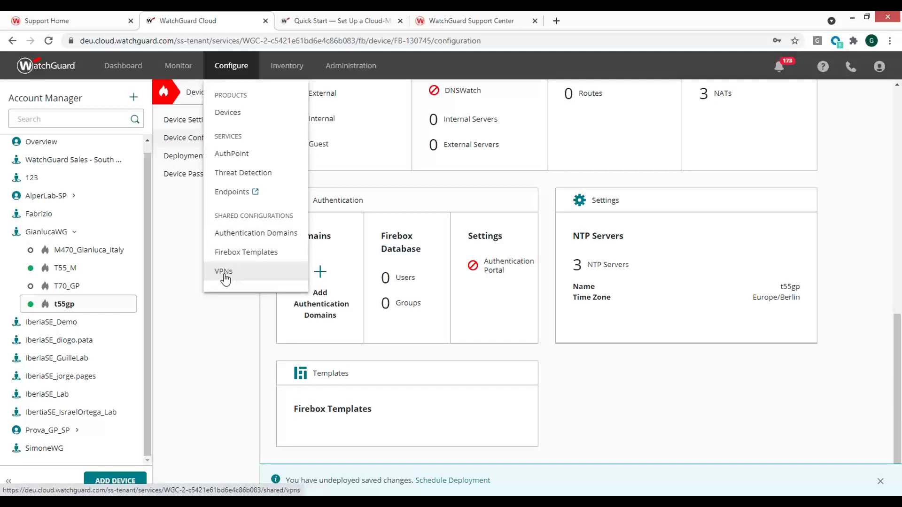
left_click(237, 254)
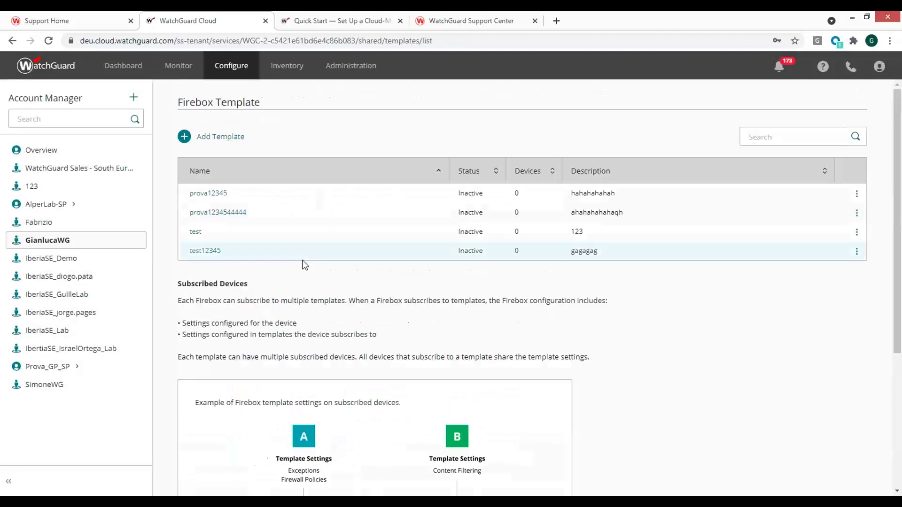
left_click(184, 137)
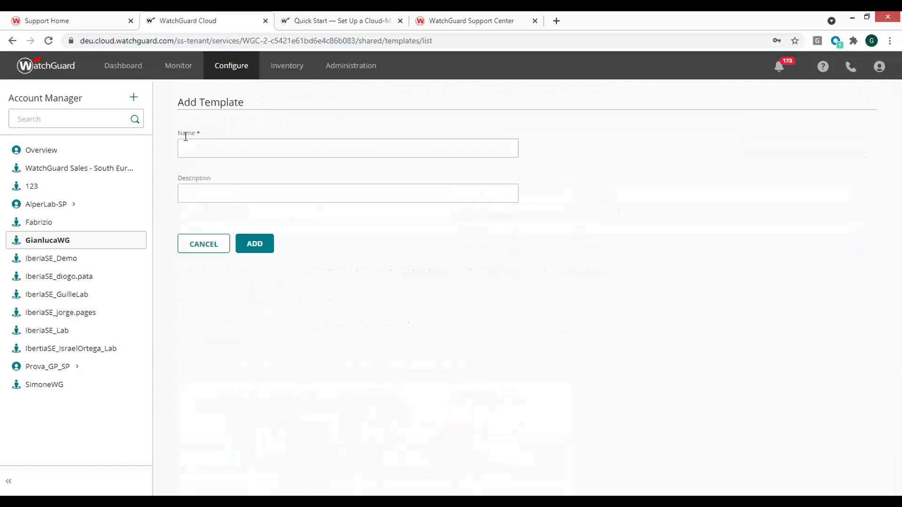
left_click(210, 151)
type("prova12345")
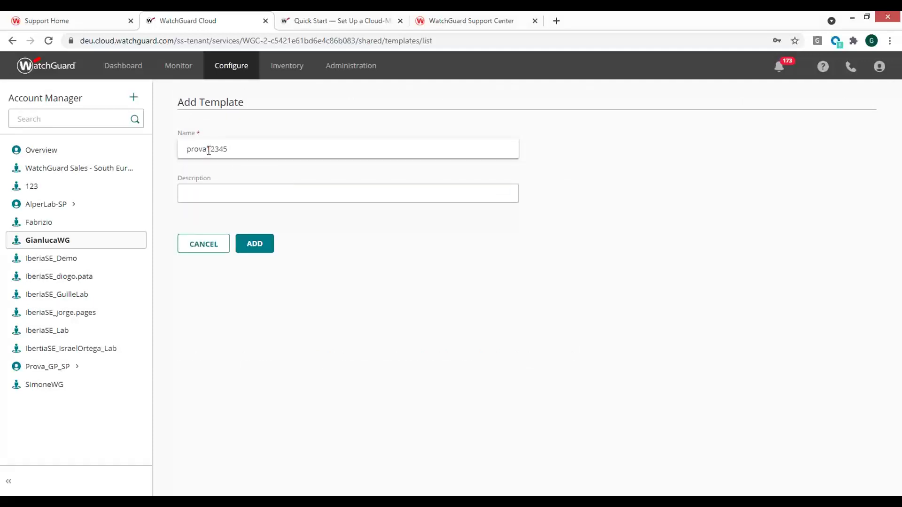
left_click(220, 192)
type("aa")
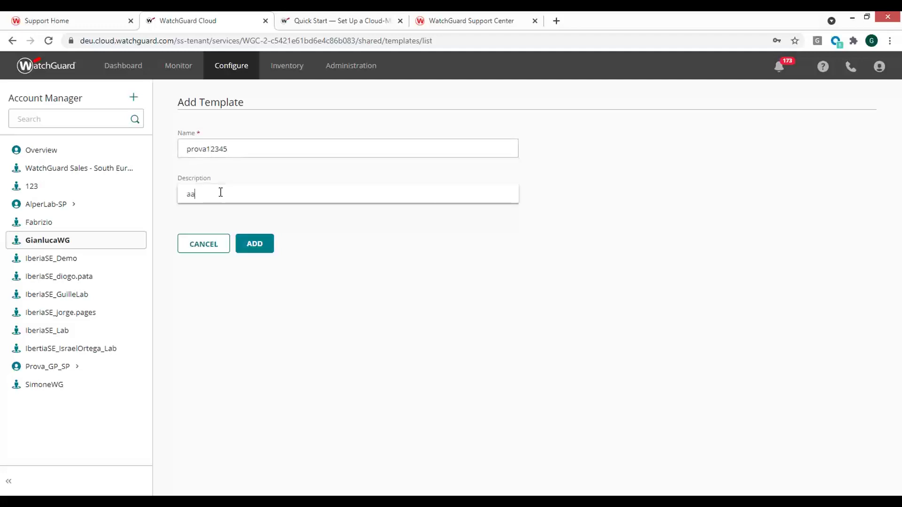
type("aaa")
left_click(255, 243)
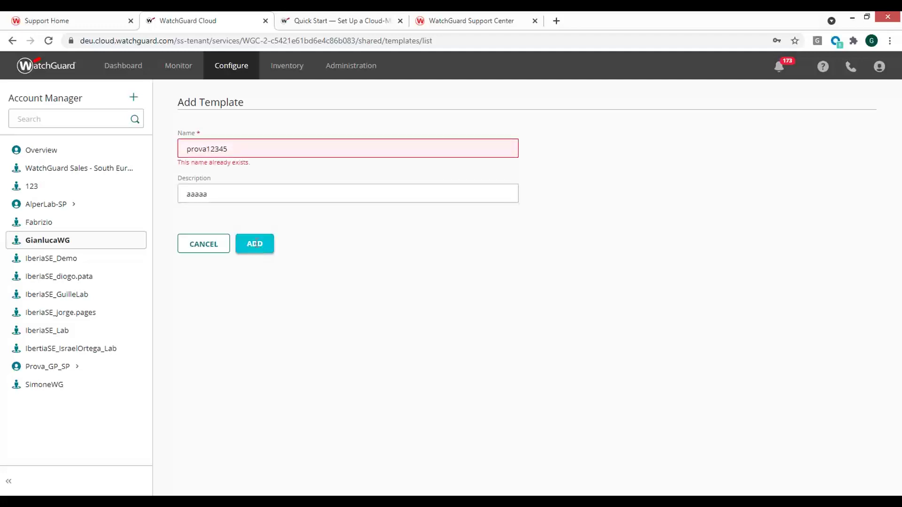
Change the new template's name to prova123456 and add it.
left_click(249, 146)
type("6")
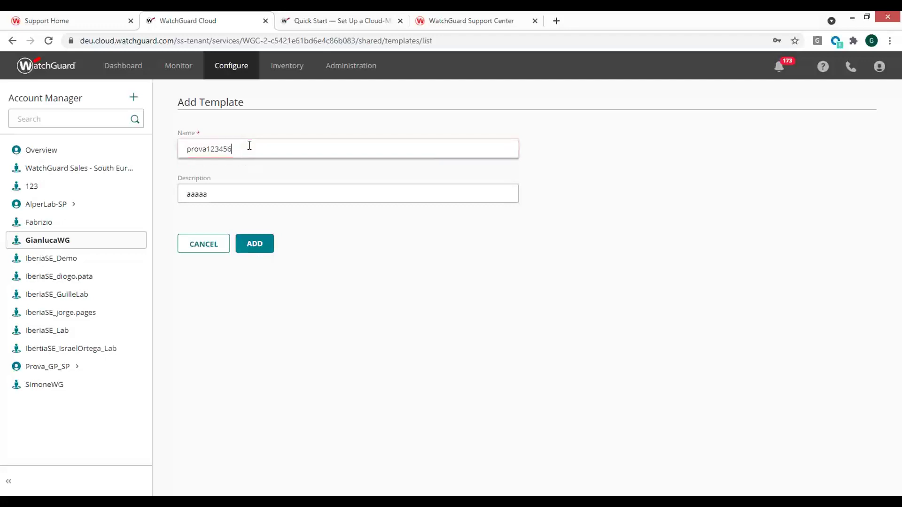
left_click(257, 245)
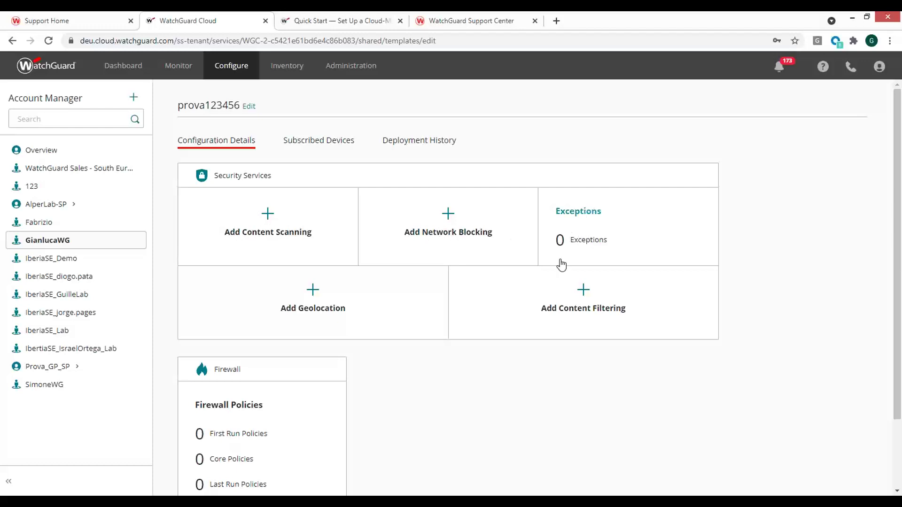
Review template prova123456's configuration details, device subscription options and deployment history without subscribing a device.
scroll(409, 359, "down", 2)
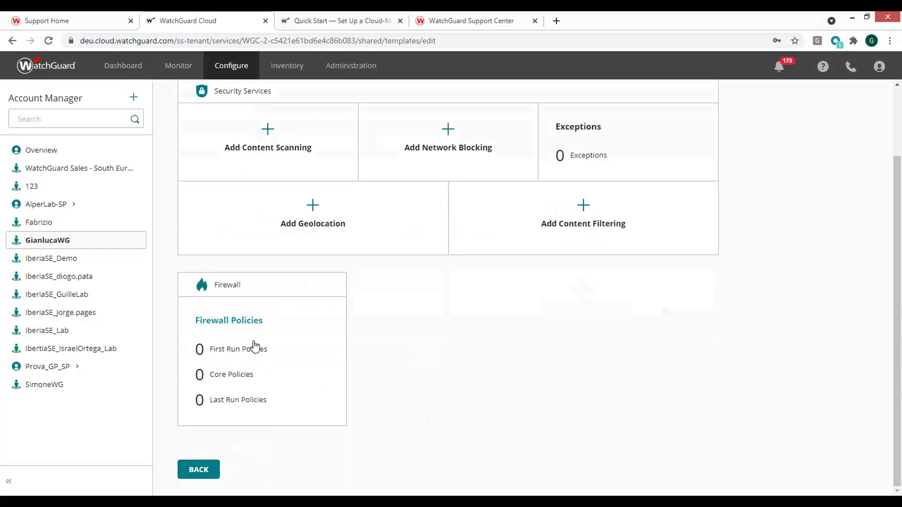
scroll(256, 352, "up", 2)
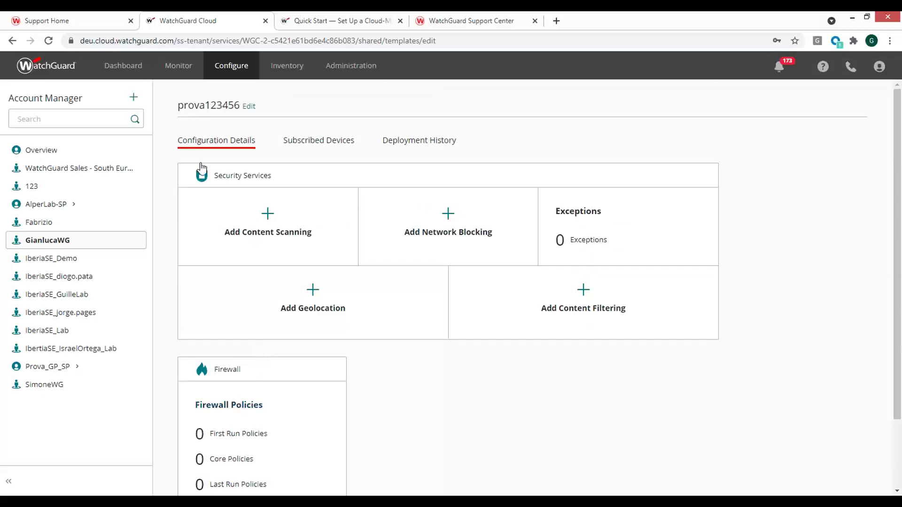
left_click(302, 145)
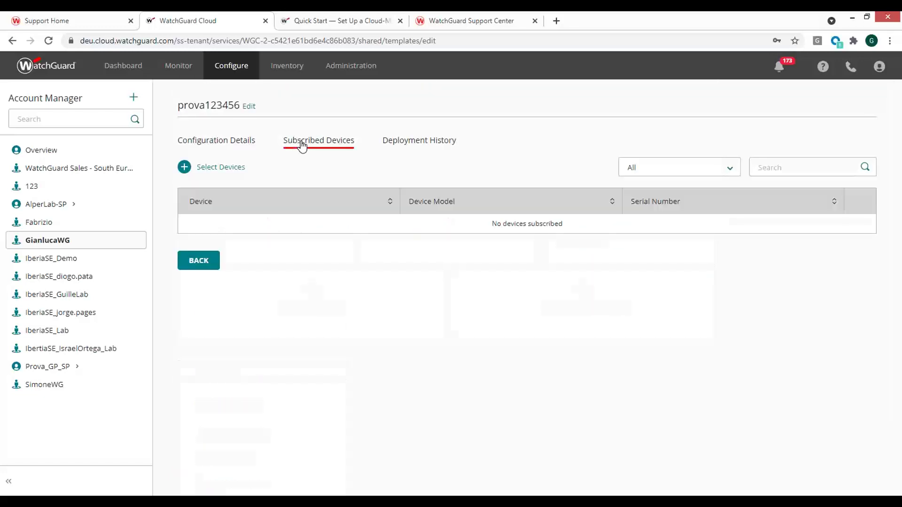
left_click(185, 169)
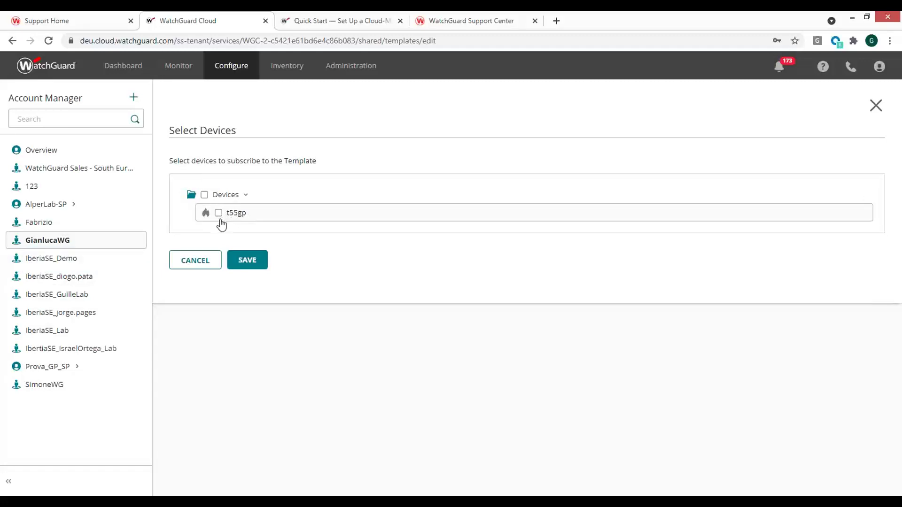
left_click(192, 270)
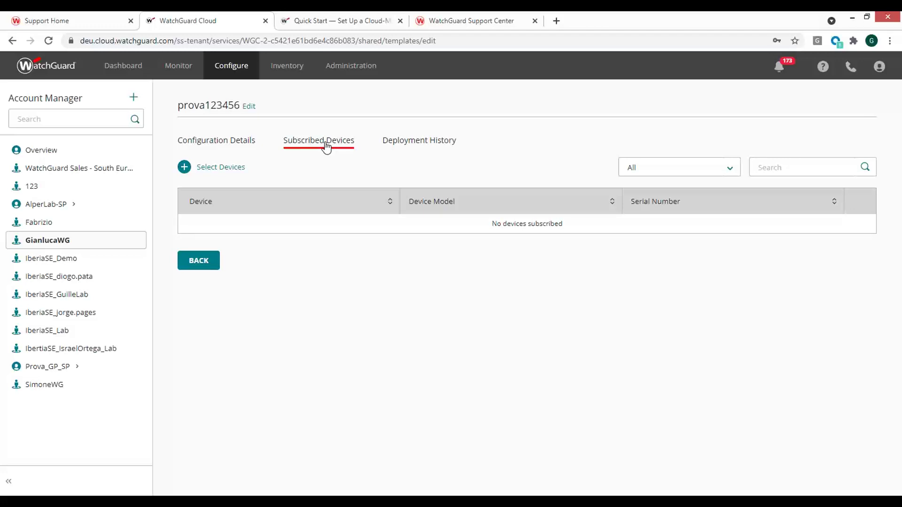
left_click(406, 150)
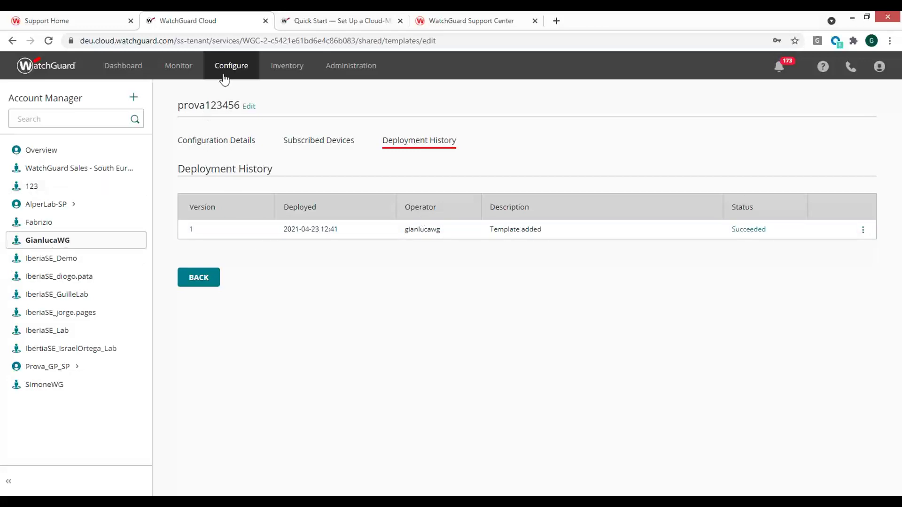
Open Firebox Templates in t55gp's Device Configuration and view the templates that can be applied to the device.
mouse_move(230, 75)
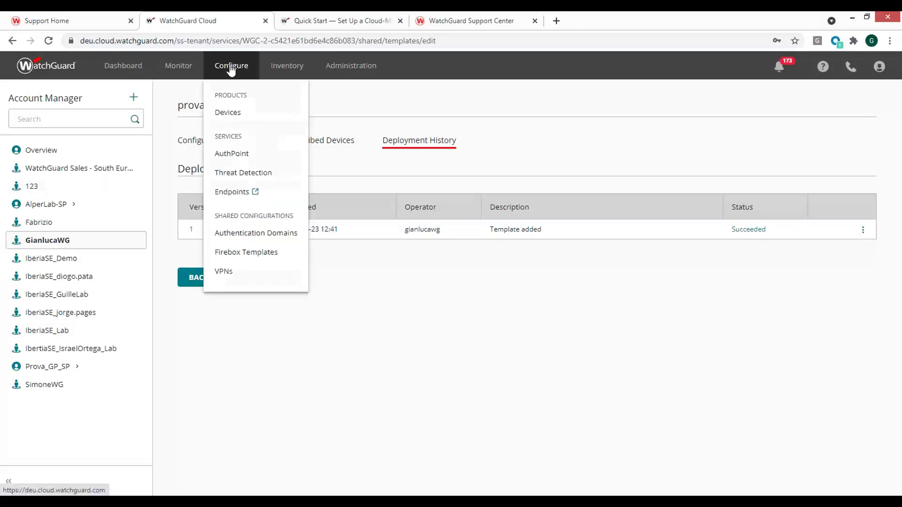
left_click(229, 112)
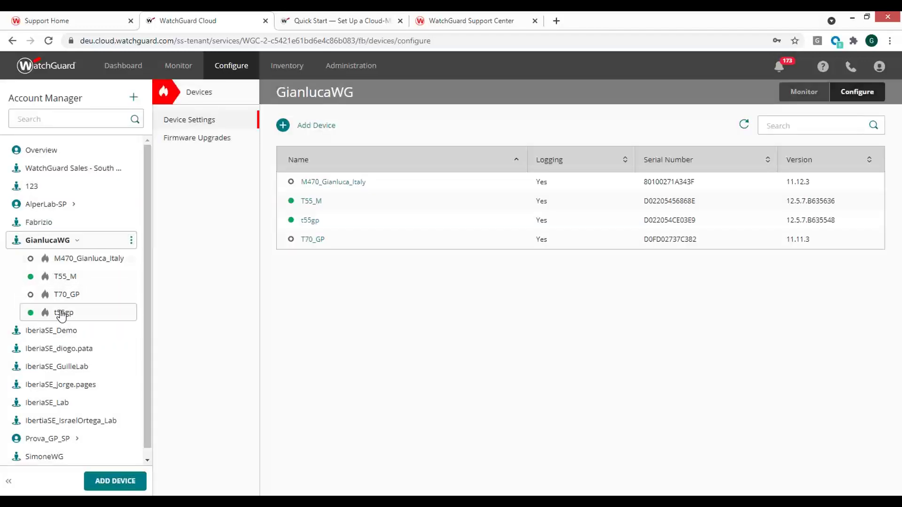
left_click(60, 312)
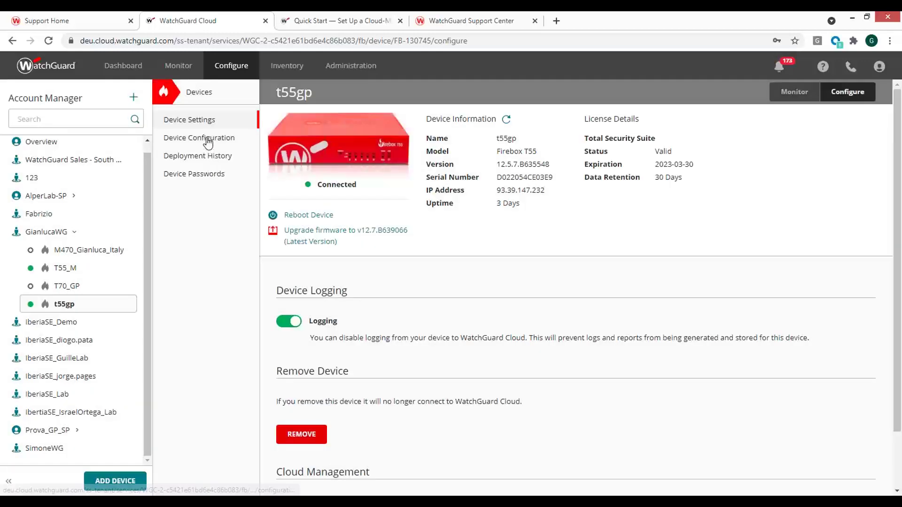
left_click(208, 141)
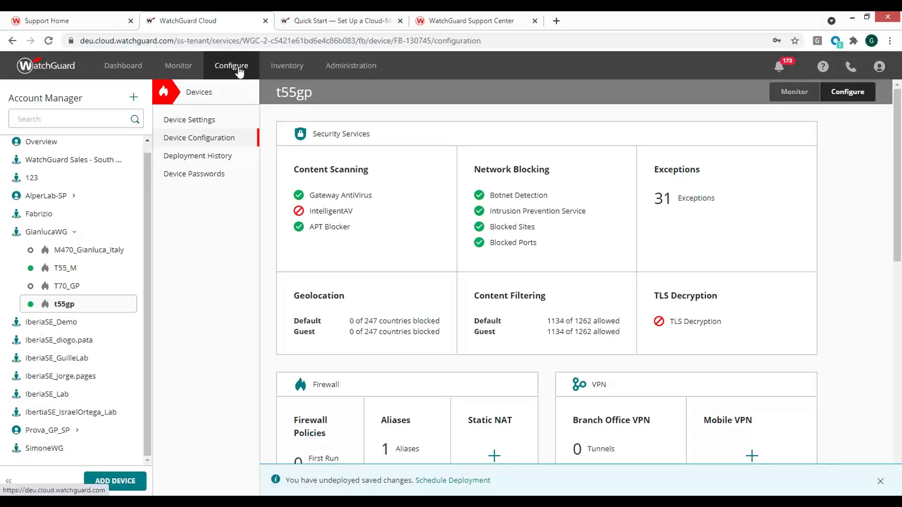
scroll(420, 357, "down", 10)
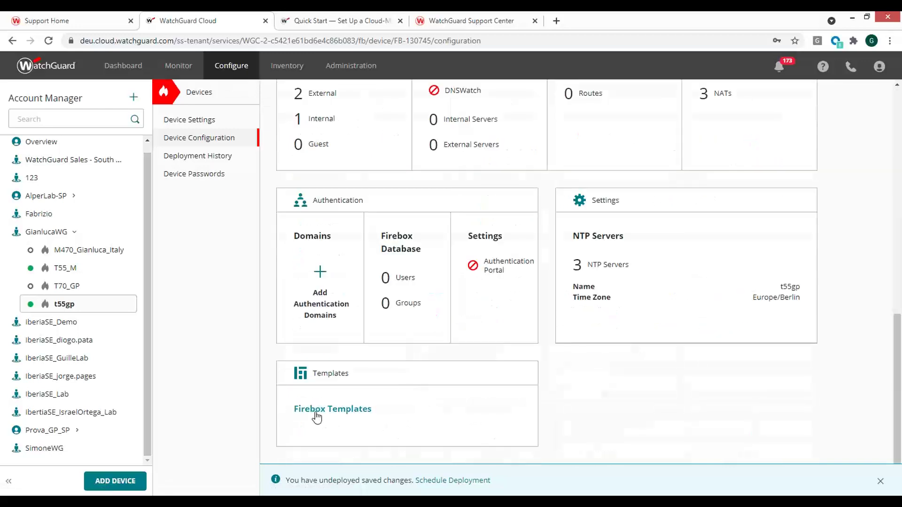
left_click(316, 412)
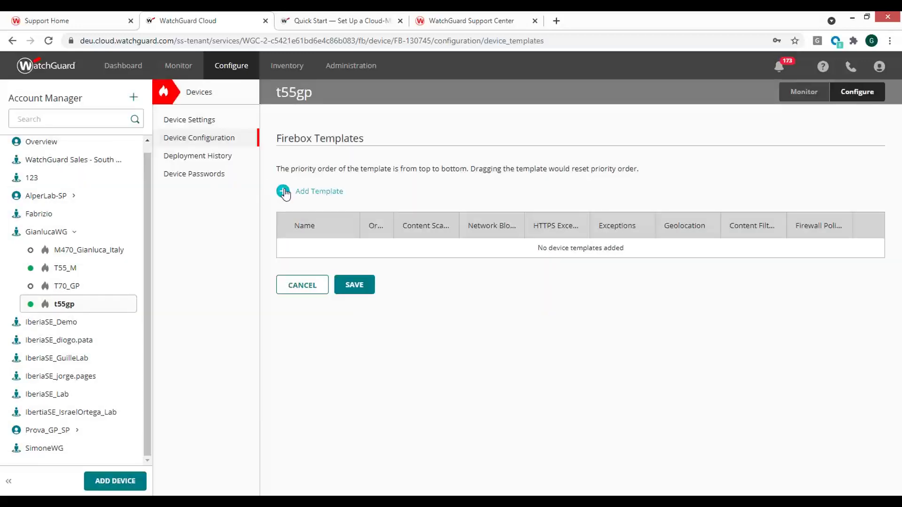
left_click(286, 192)
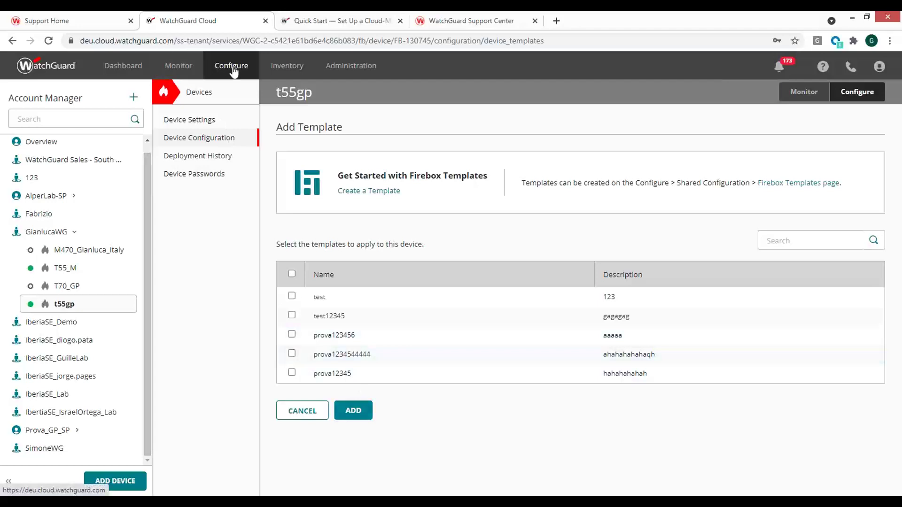
Start adding a shared authentication domain named provaprova.it and proceed to the server type selection.
mouse_move(234, 71)
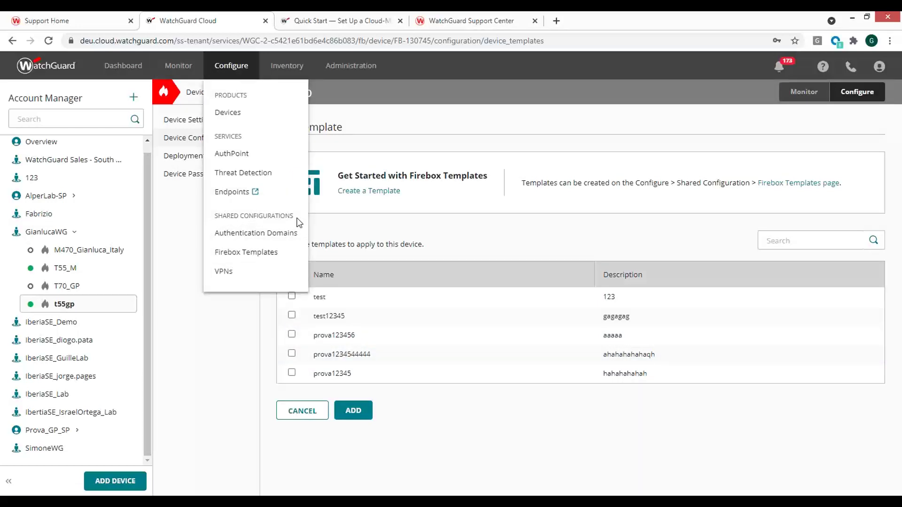
left_click(236, 240)
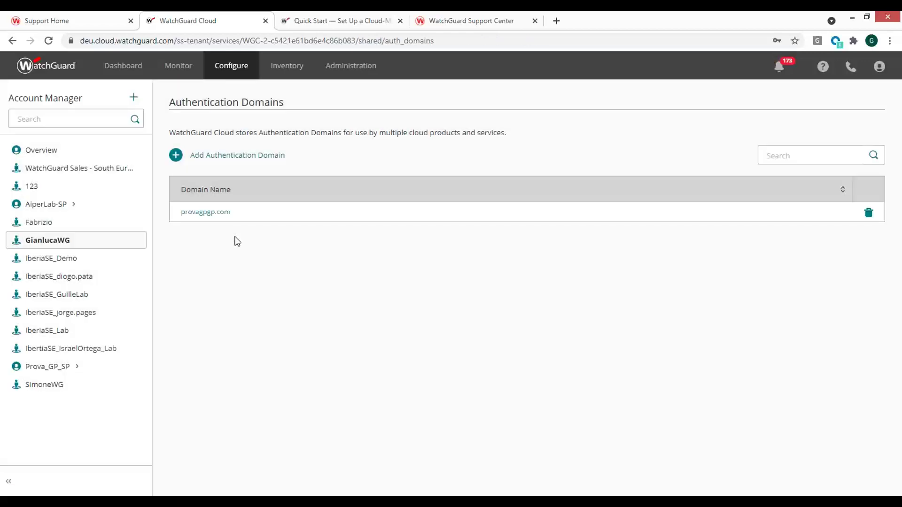
left_click(176, 155)
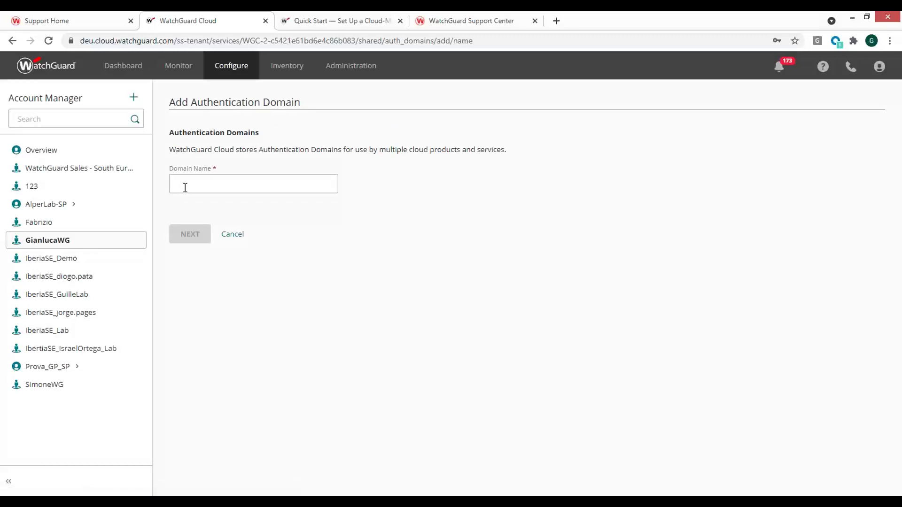
left_click(185, 187)
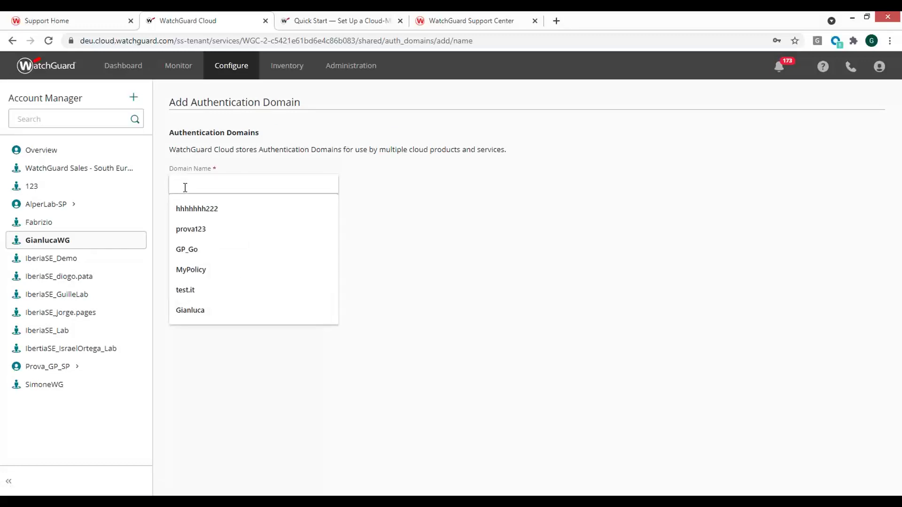
type("prova")
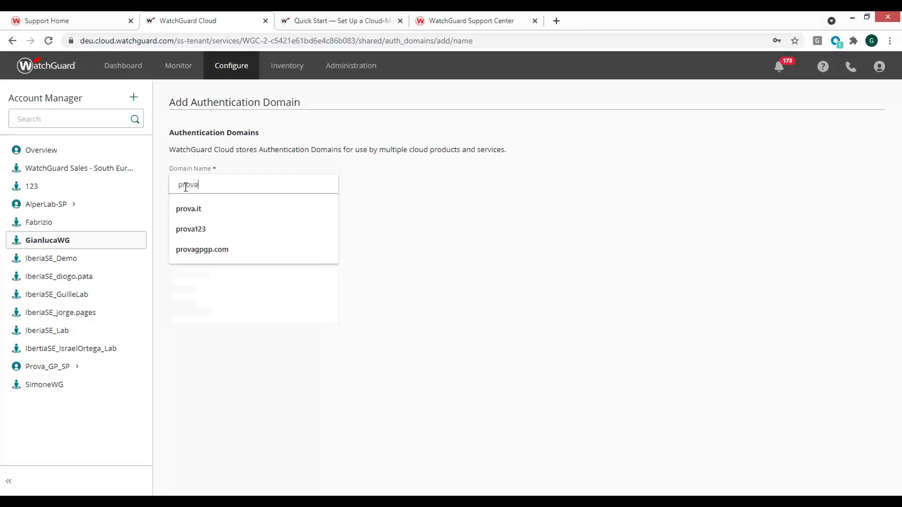
type("prova.i")
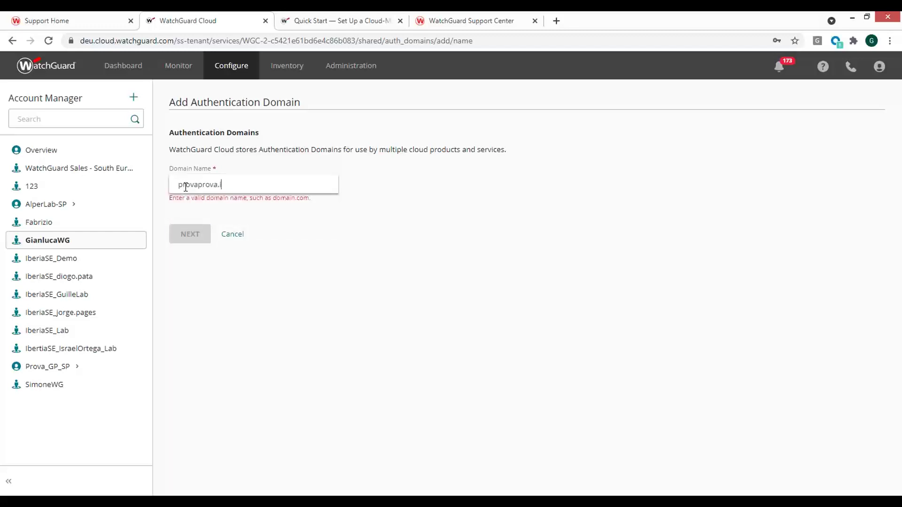
type("t")
left_click(197, 238)
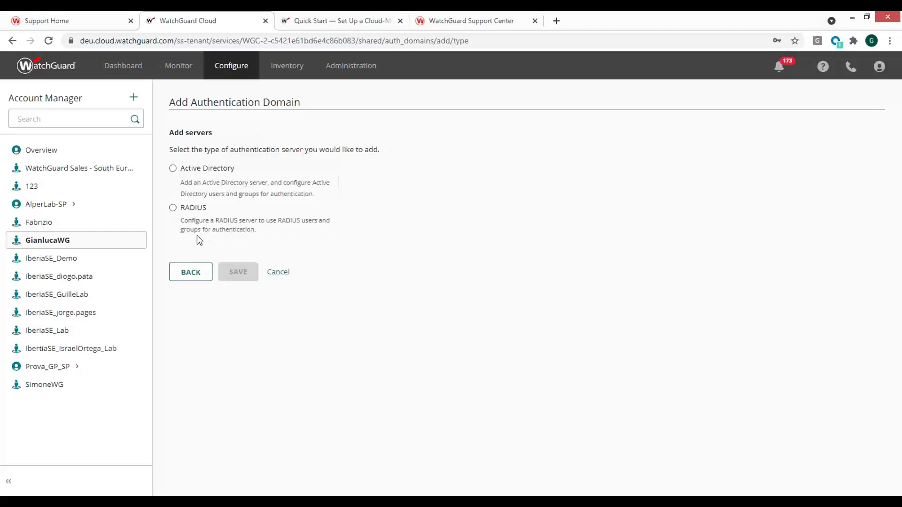
Select Active Directory as the server type with server address 10.10.10.10, save the authentication domain and finish the wizard.
left_click(173, 169)
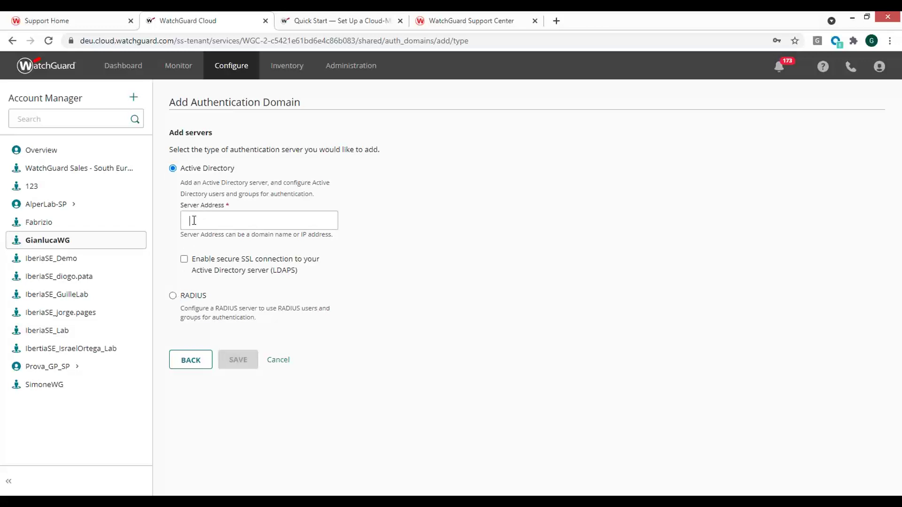
type("10.10")
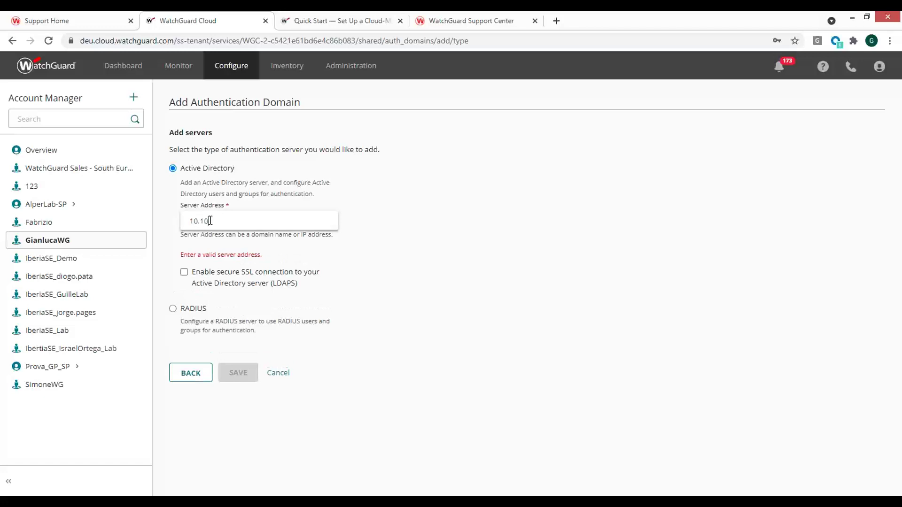
type(".10.10")
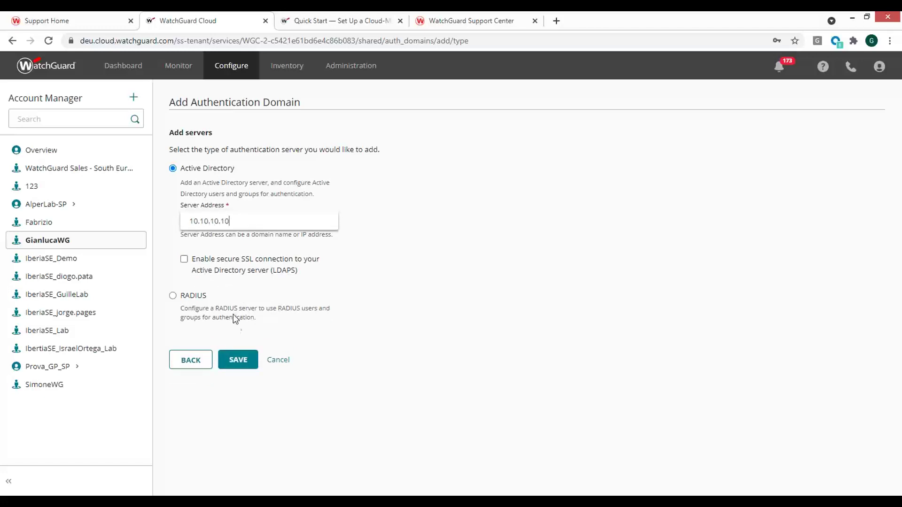
left_click(244, 361)
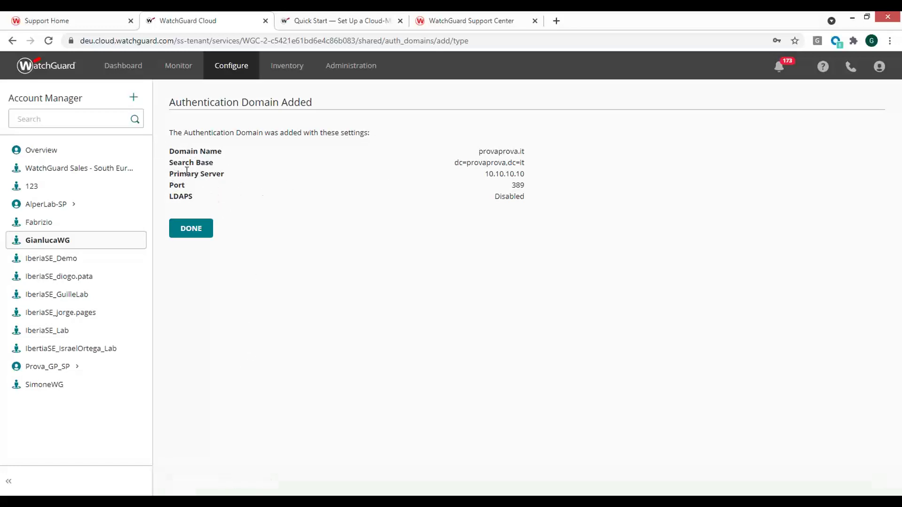
left_click(190, 229)
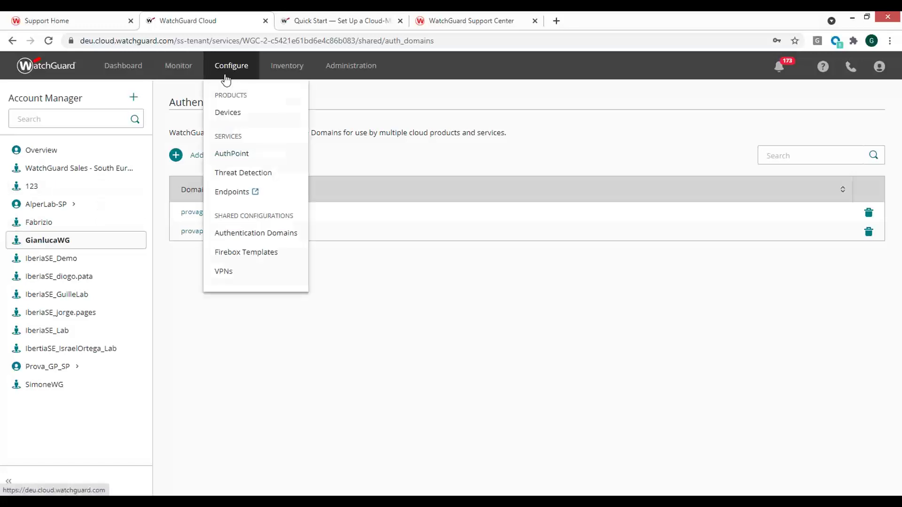
Open the authentication domains in t55gp's Device Configuration and view the form for adding an existing shared domain, without saving.
left_click(226, 114)
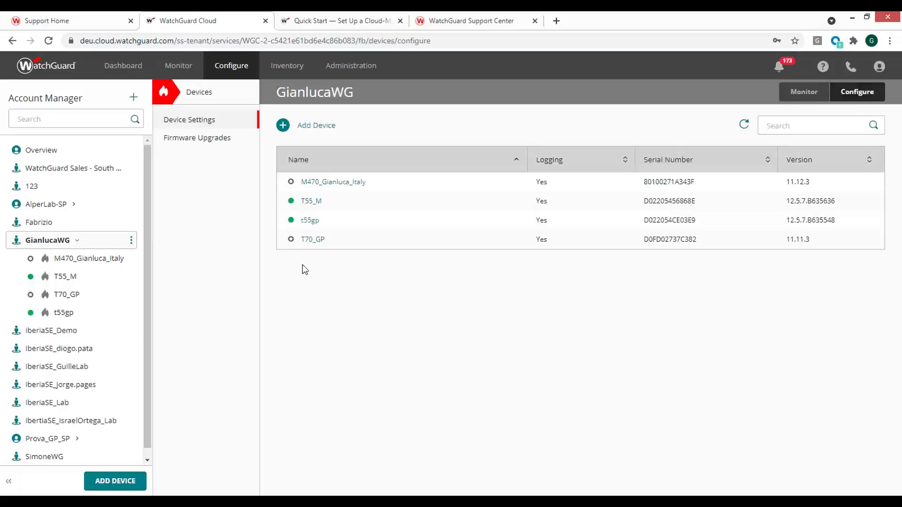
left_click(60, 312)
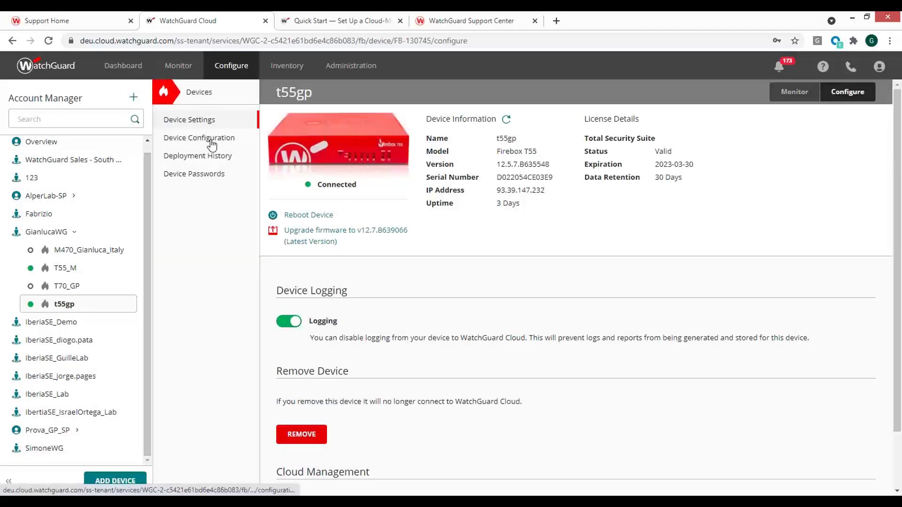
left_click(212, 140)
scroll(380, 346, "down", 2)
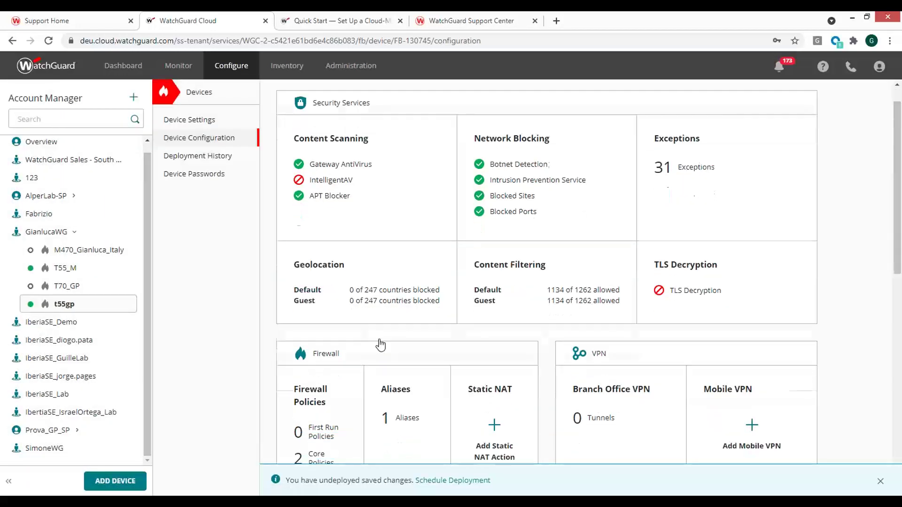
scroll(381, 345, "down", 10)
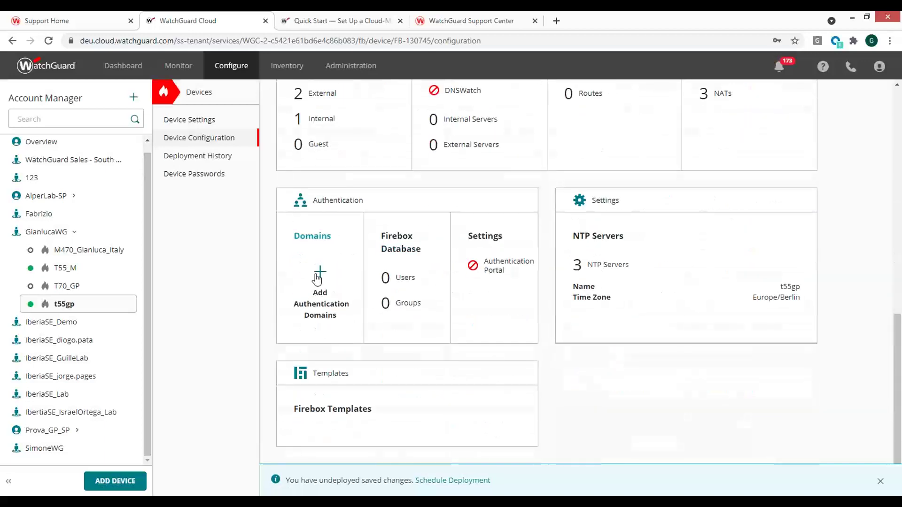
left_click(318, 277)
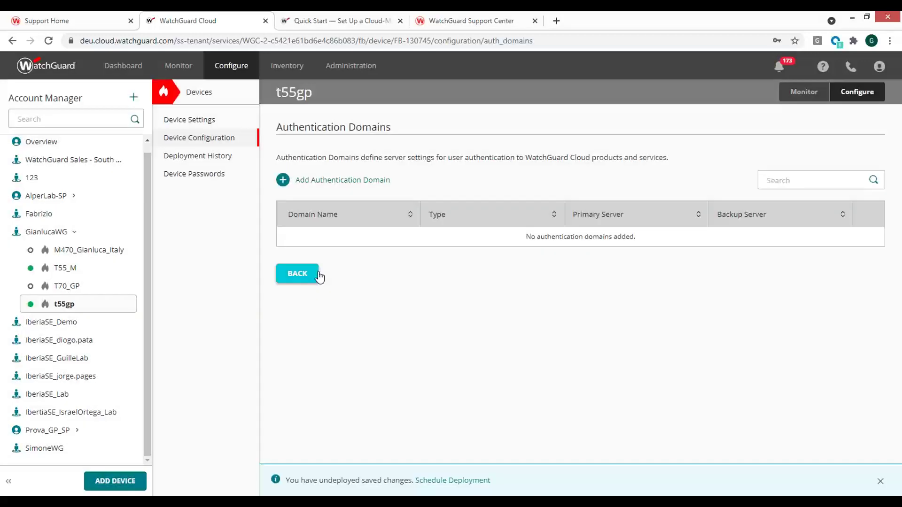
left_click(283, 180)
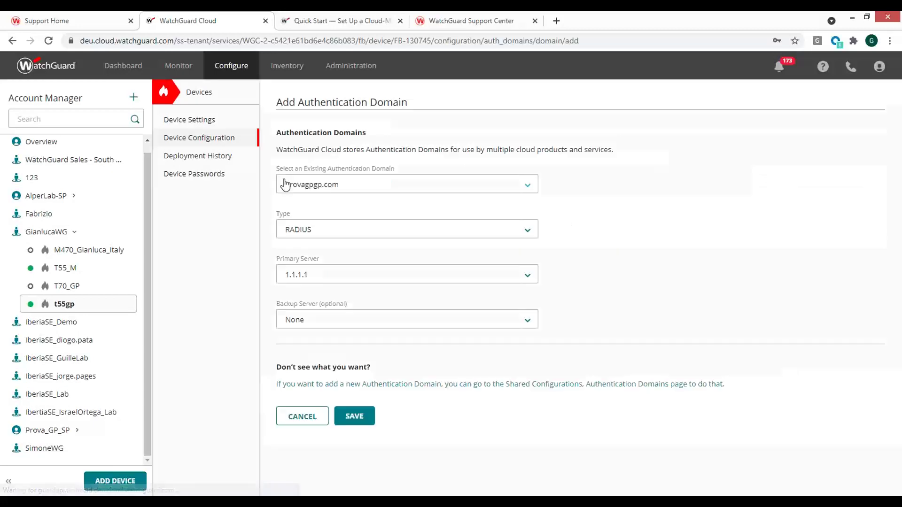
left_click(210, 140)
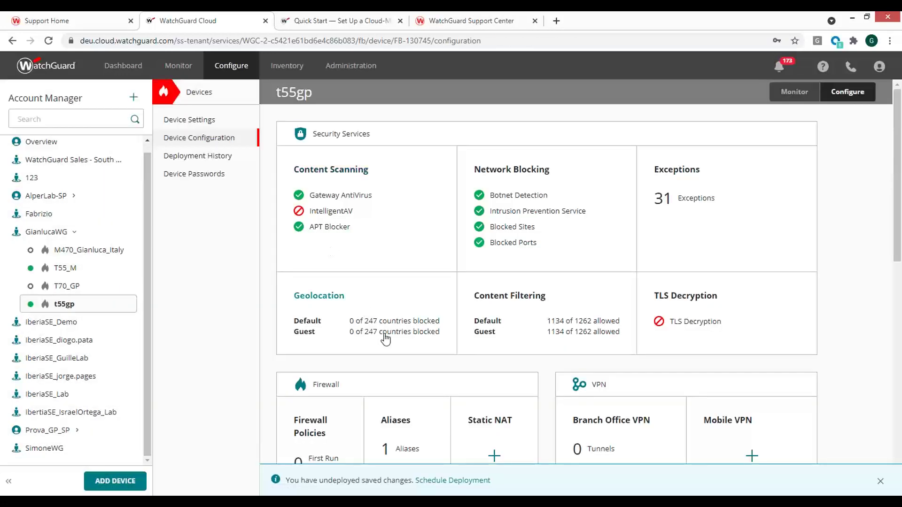
Review t55gp's Deployment History, including the options for version 1, and view its Device Passwords page.
scroll(391, 380, "down", 5)
scroll(407, 452, "down", 4)
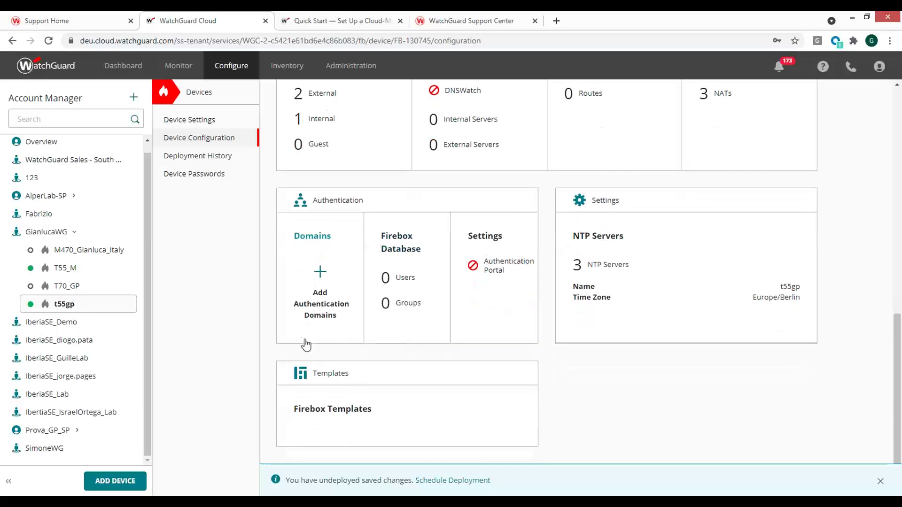
scroll(303, 341, "up", 2)
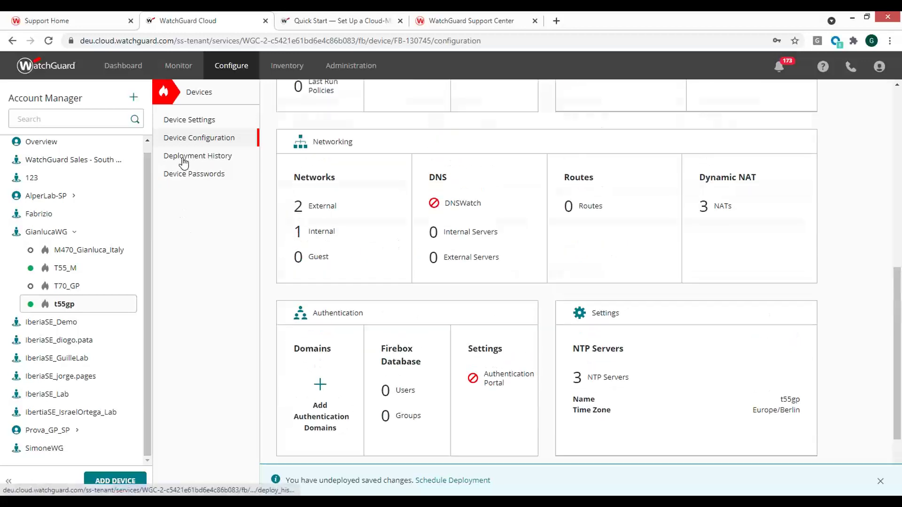
left_click(183, 160)
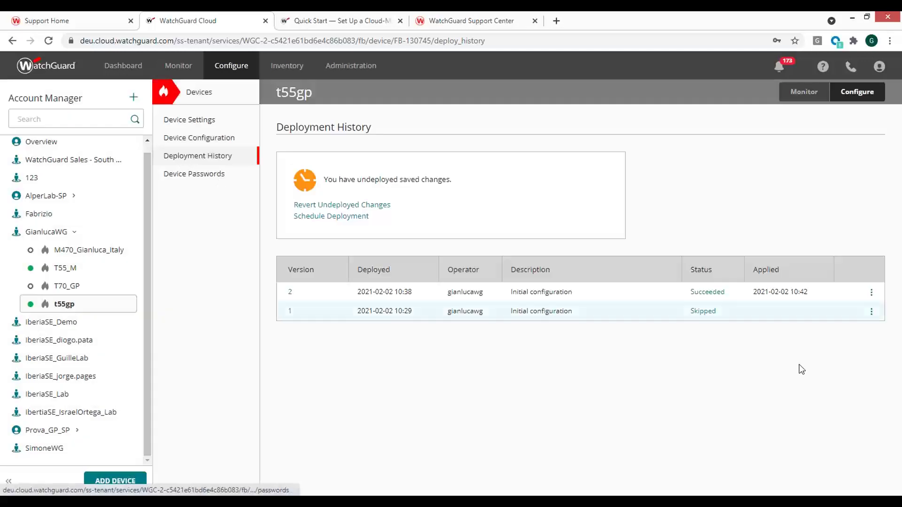
left_click(871, 313)
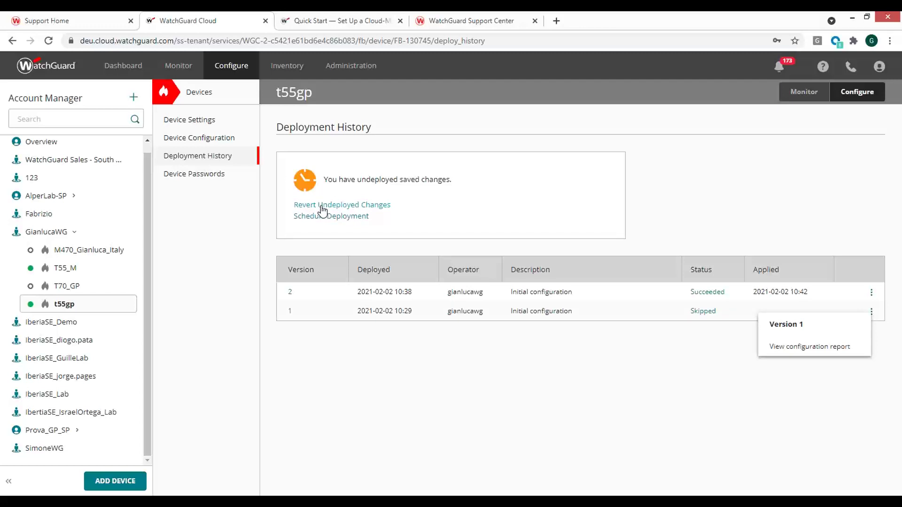
left_click(185, 174)
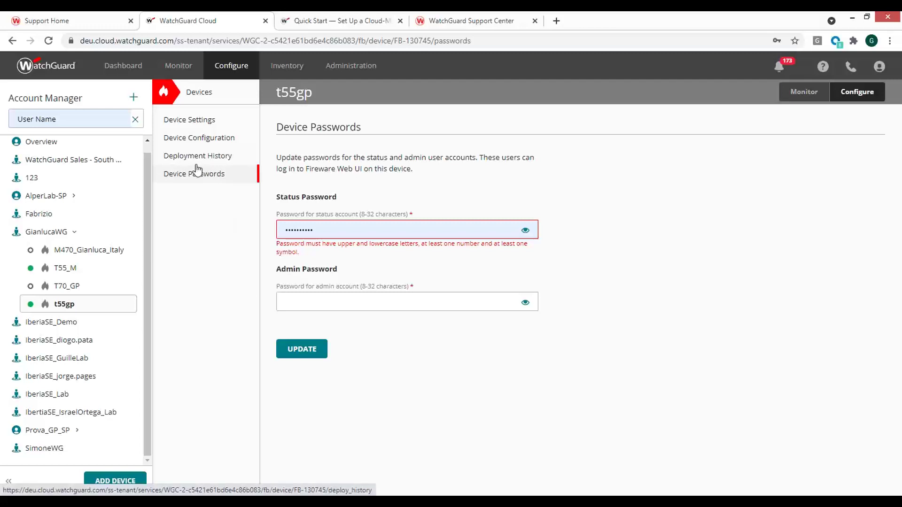
View t55gp's VPN configuration, then highlight the expanded mobile VPN options entry in the Support Center article's Upcoming Features.
left_click(194, 138)
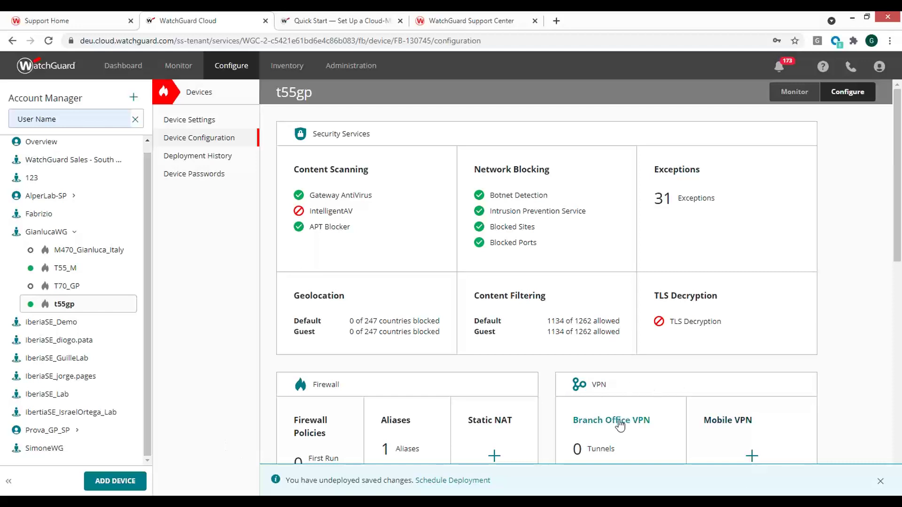
scroll(615, 421, "down", 1)
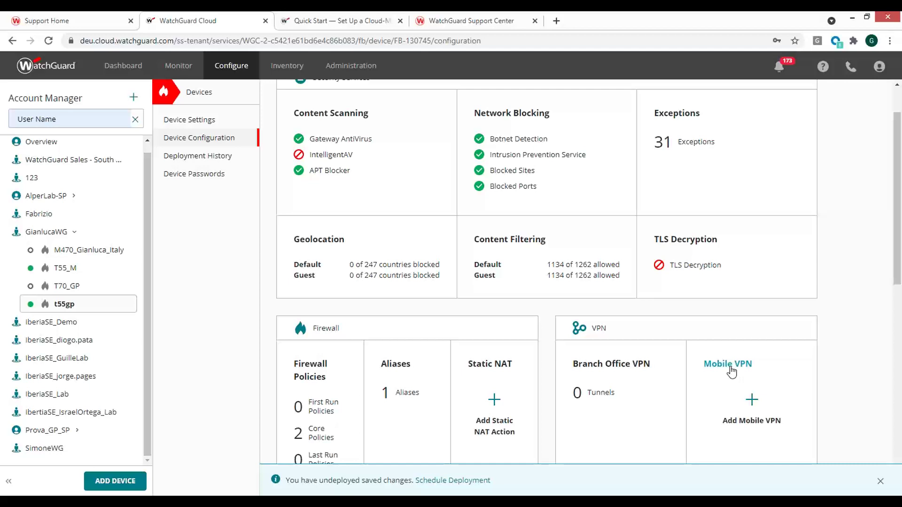
left_click(339, 20)
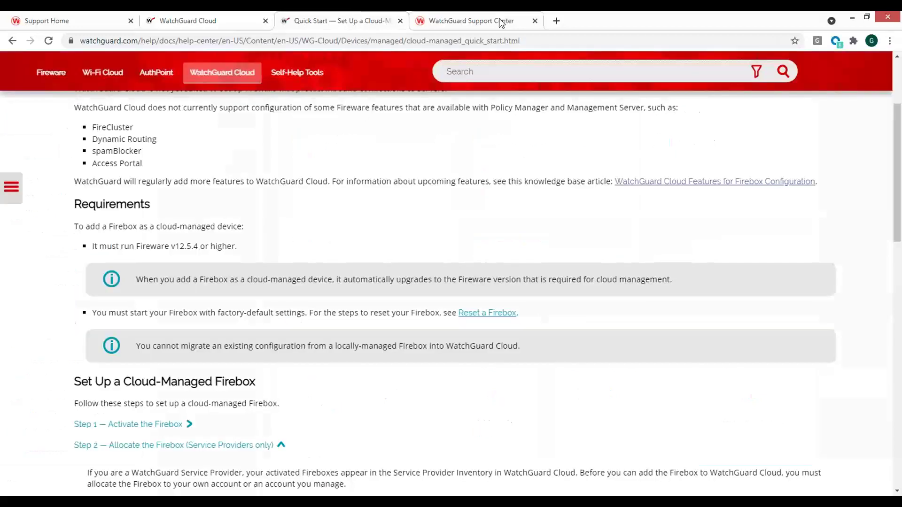
left_click(493, 21)
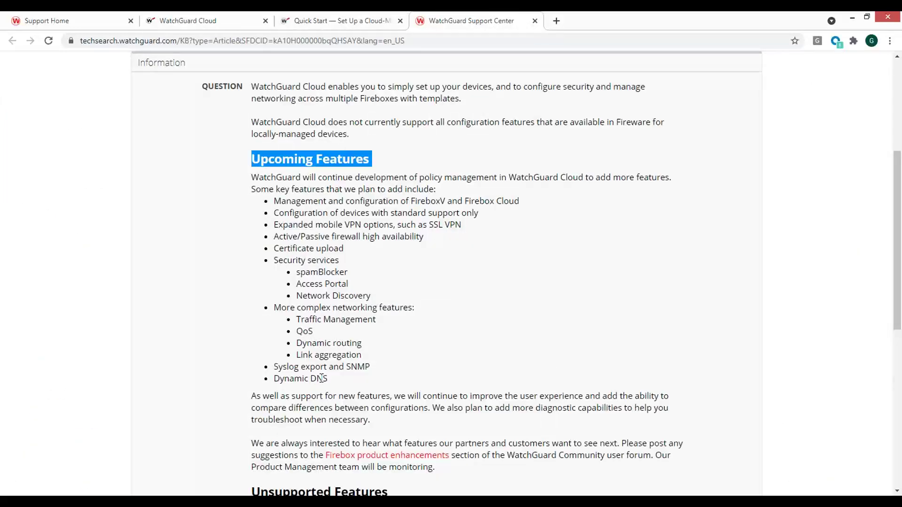
double_click(456, 224)
left_click_drag(437, 225, 281, 222)
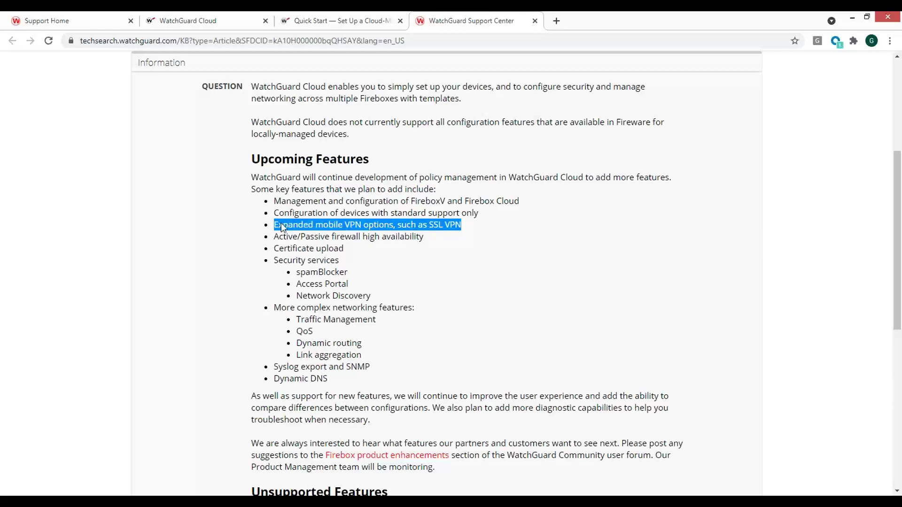
Examine the Support Center article's Unsupported Features and highlight the paragraph on detailed proxy action options.
left_click(215, 22)
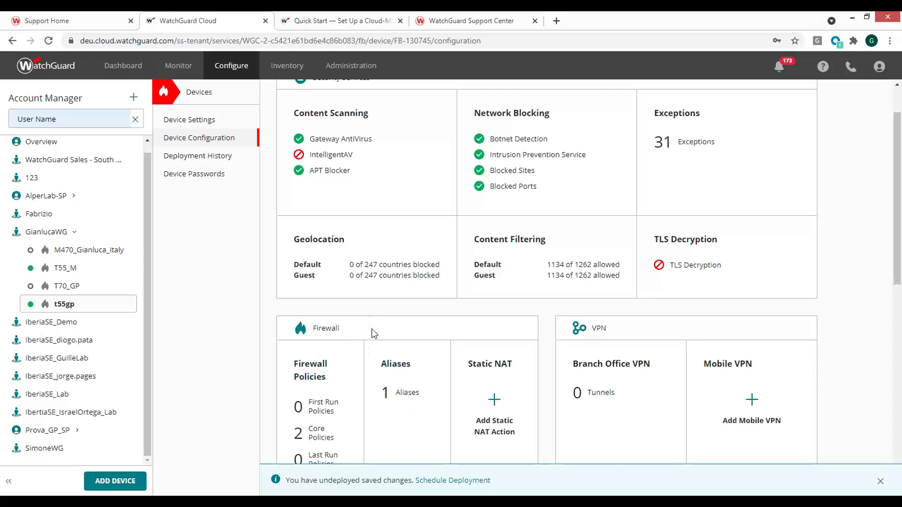
left_click(314, 22)
left_click(519, 22)
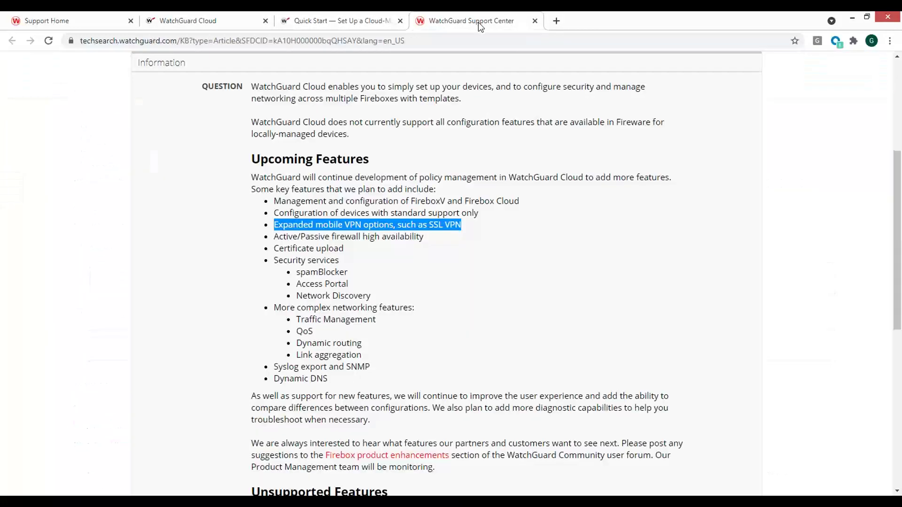
scroll(456, 348, "down", 7)
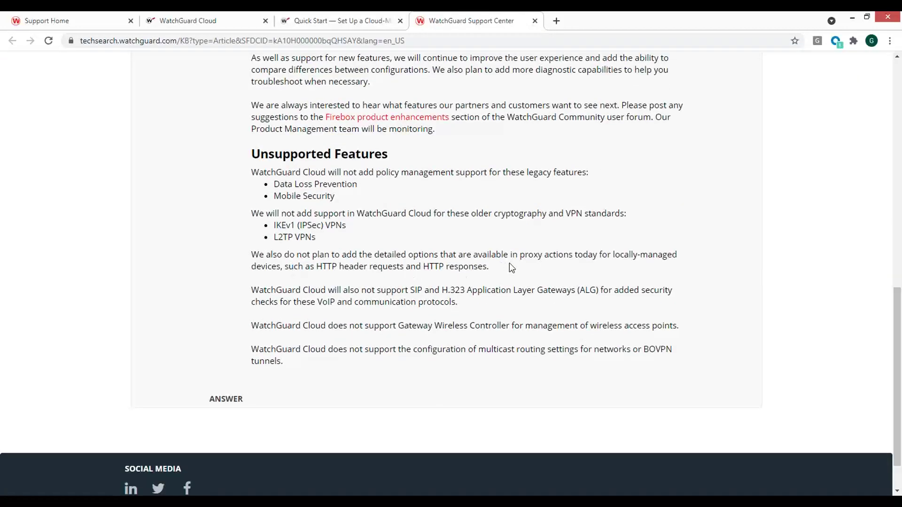
left_click_drag(510, 263, 252, 258)
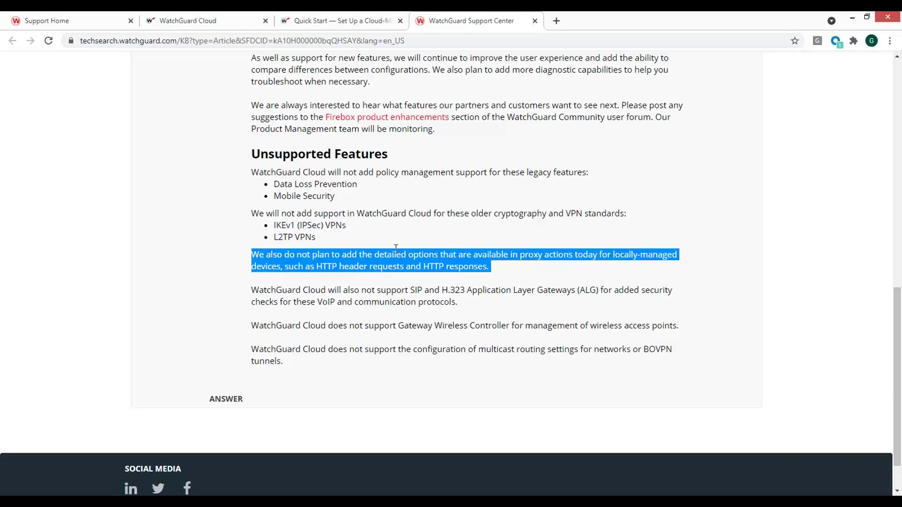
Highlight the security services entries and Certificate upload in the article's Upcoming Features list.
scroll(483, 244, "up", 4)
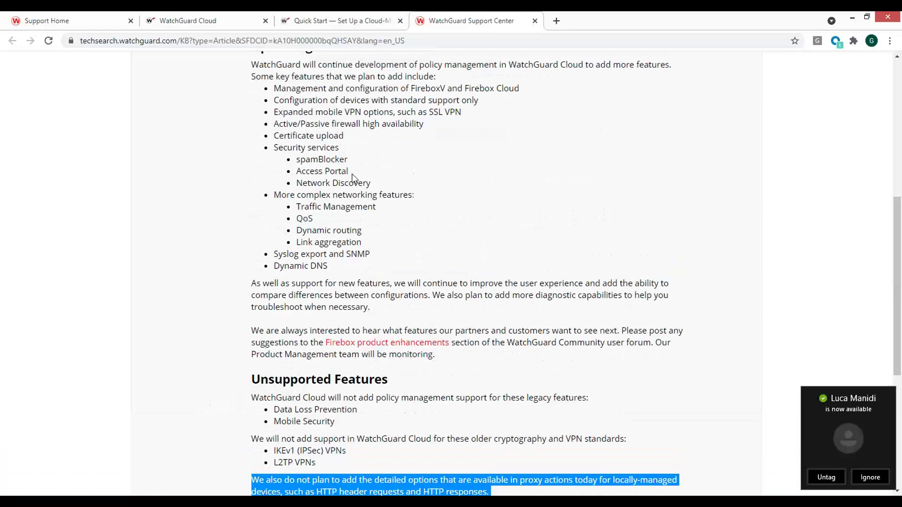
left_click_drag(354, 178, 285, 182)
left_click_drag(348, 160, 294, 161)
left_click_drag(343, 136, 273, 136)
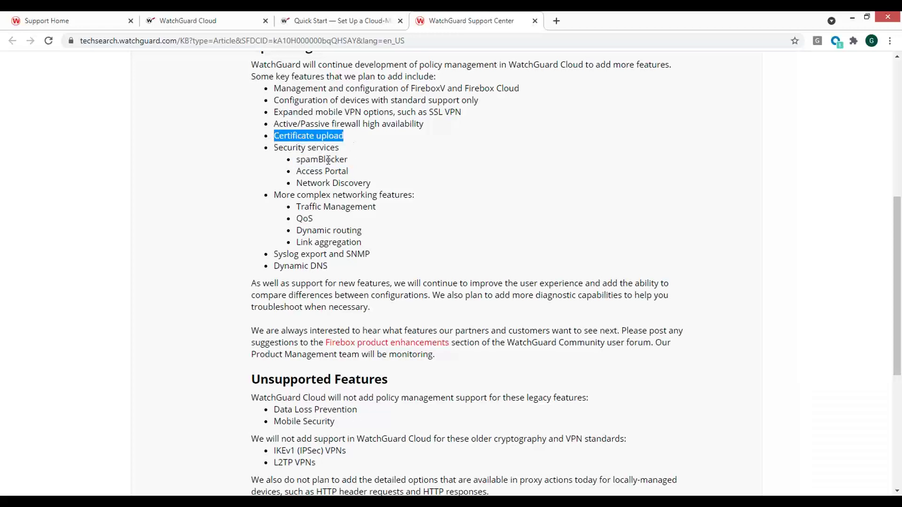